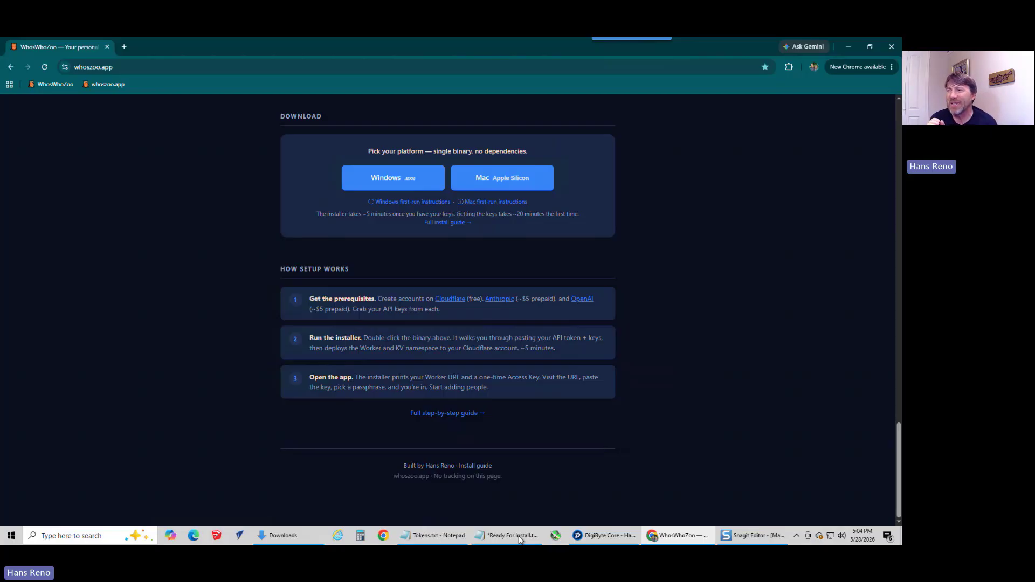
Step: Bring up the Ready For Install checklist, then open cloudflare.com in a new browser tab and log in to the dashboard
left_click(520, 540)
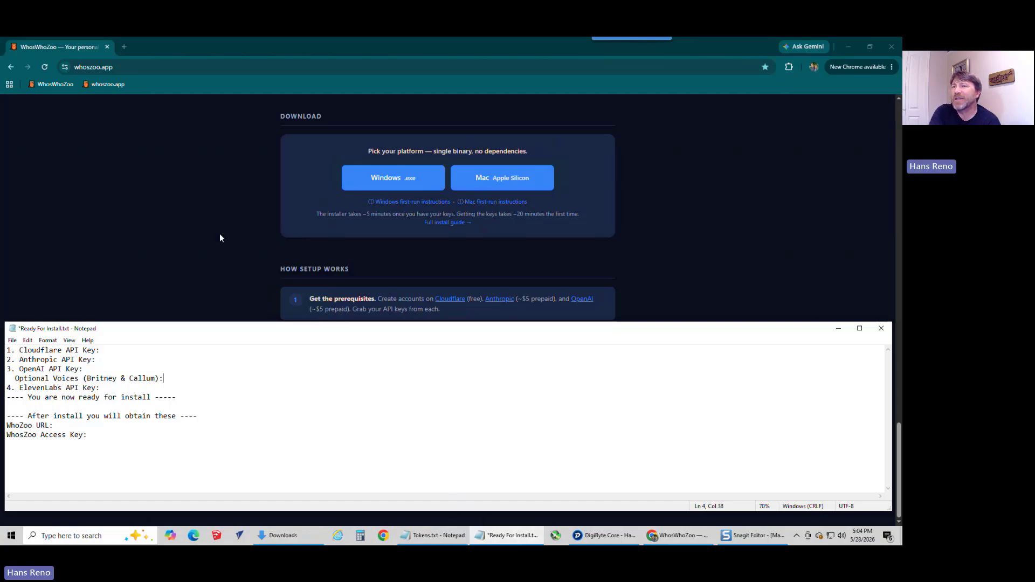
left_click(124, 47)
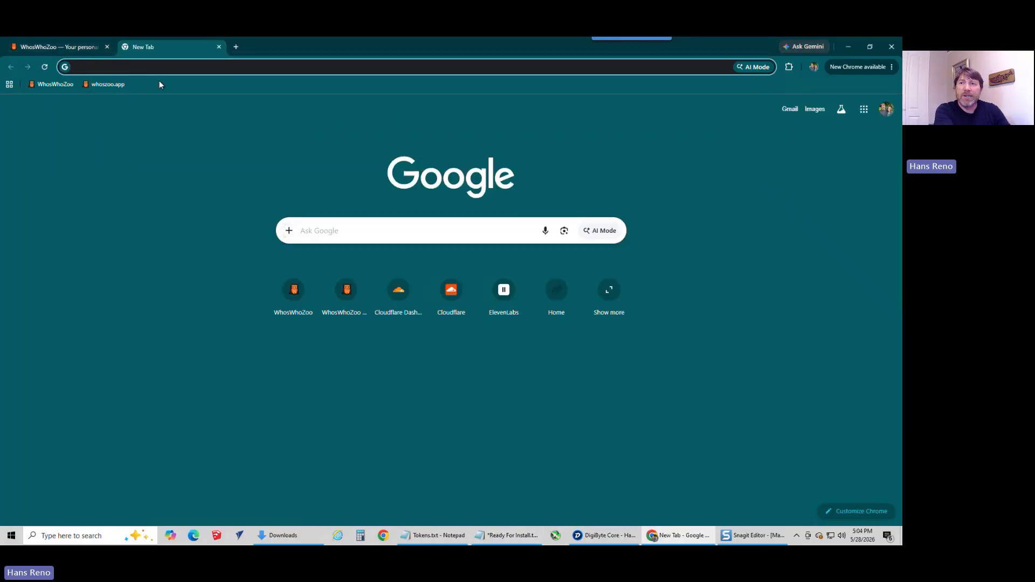
type("cloudflare.com")
key("Return")
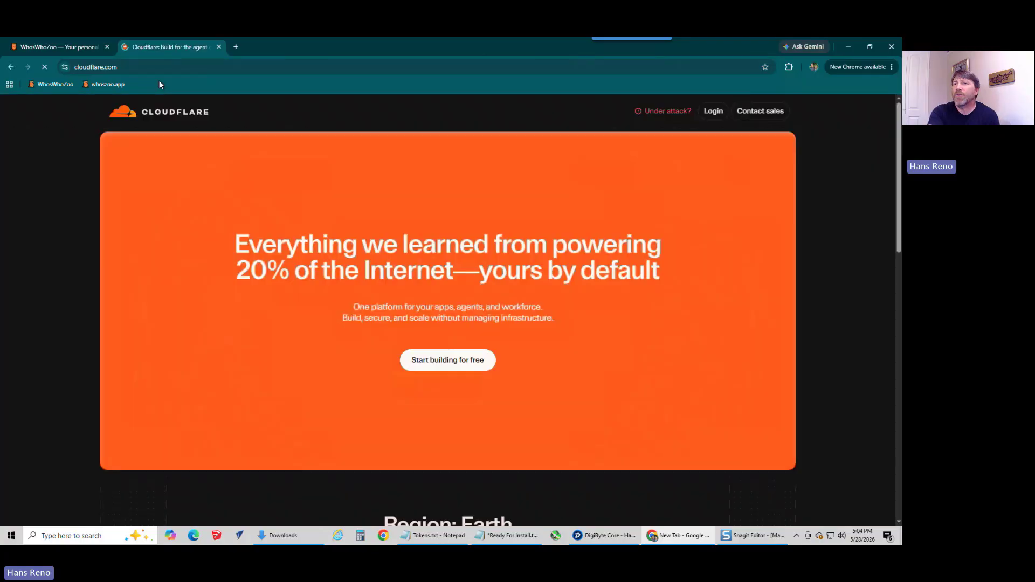
left_click(712, 111)
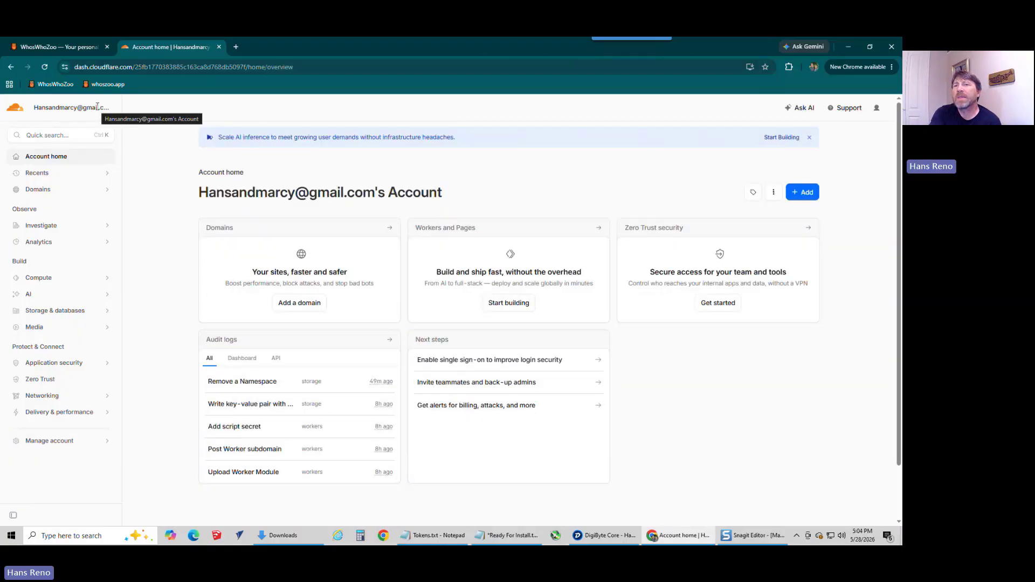
Step: Go to the API Tokens page of the Cloudflare user profile
left_click(79, 48)
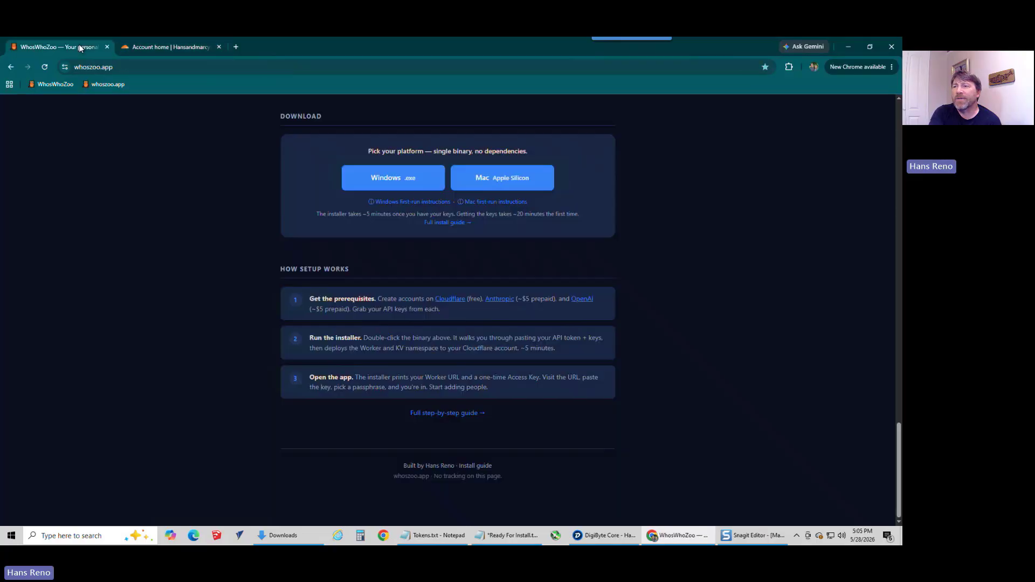
left_click(154, 47)
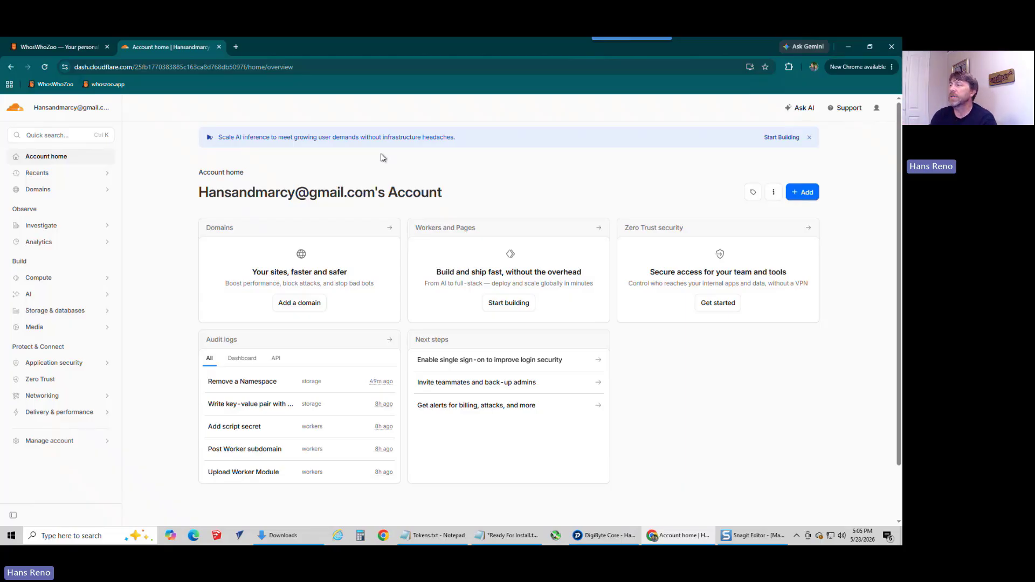
left_click(876, 110)
left_click(840, 132)
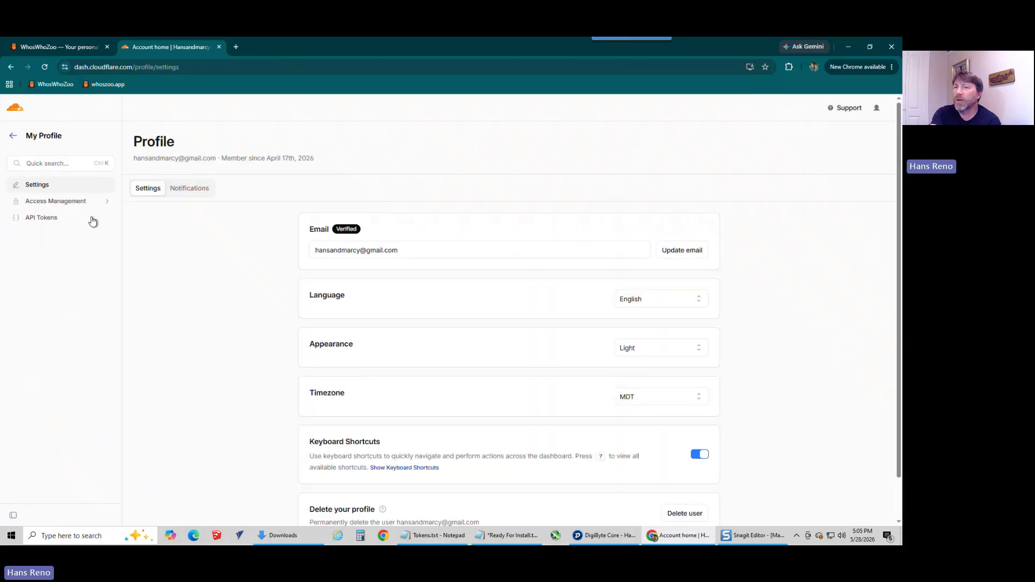
left_click(42, 219)
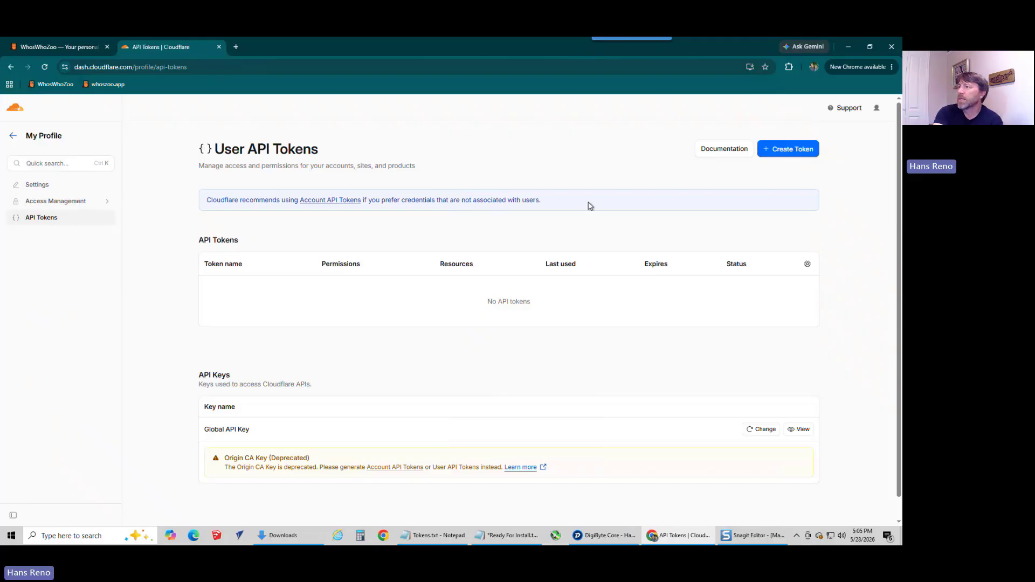
Step: Start a new custom API token and name it WhosZoo
left_click(796, 154)
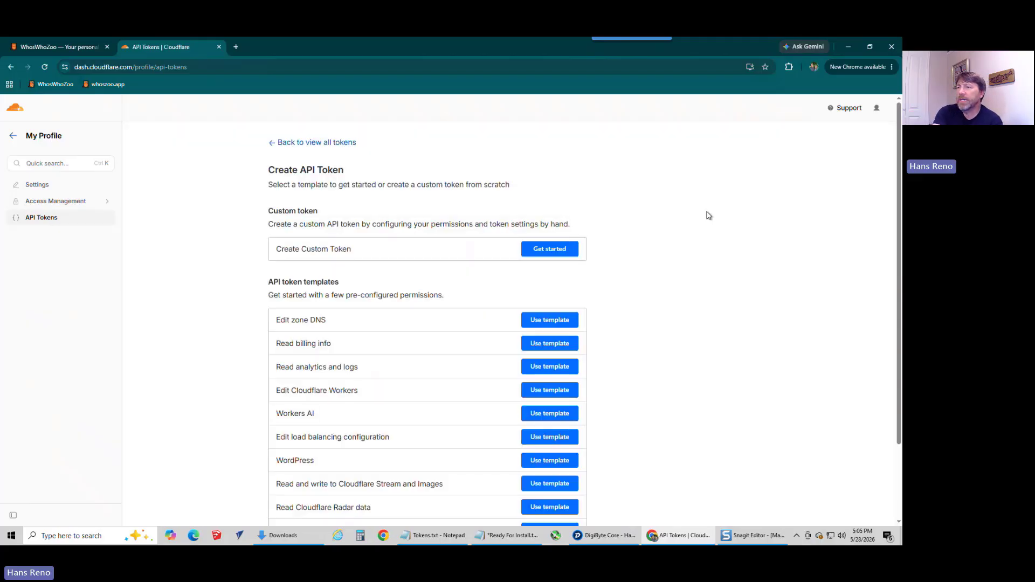
left_click_drag(275, 249, 368, 248)
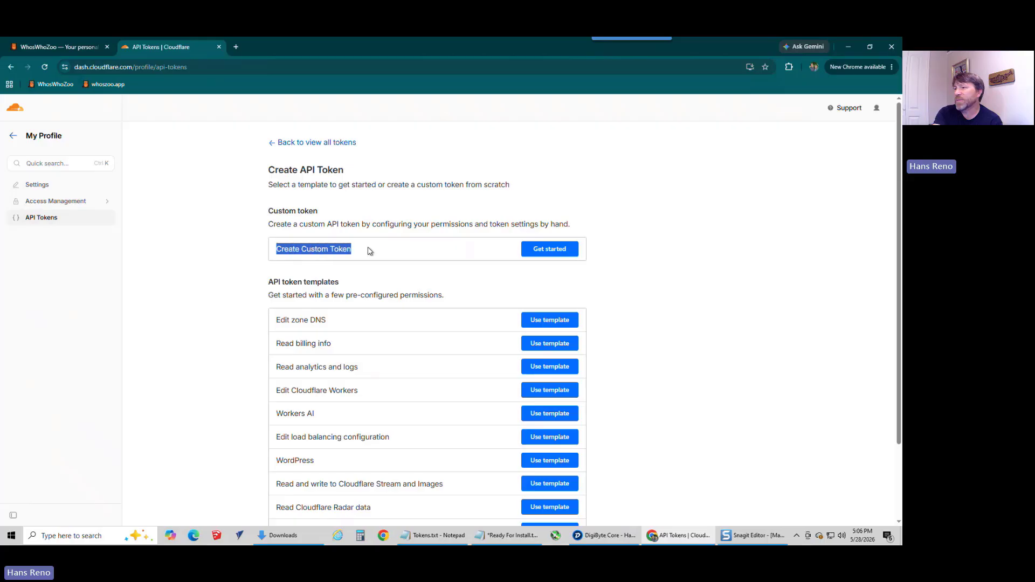
left_click(541, 252)
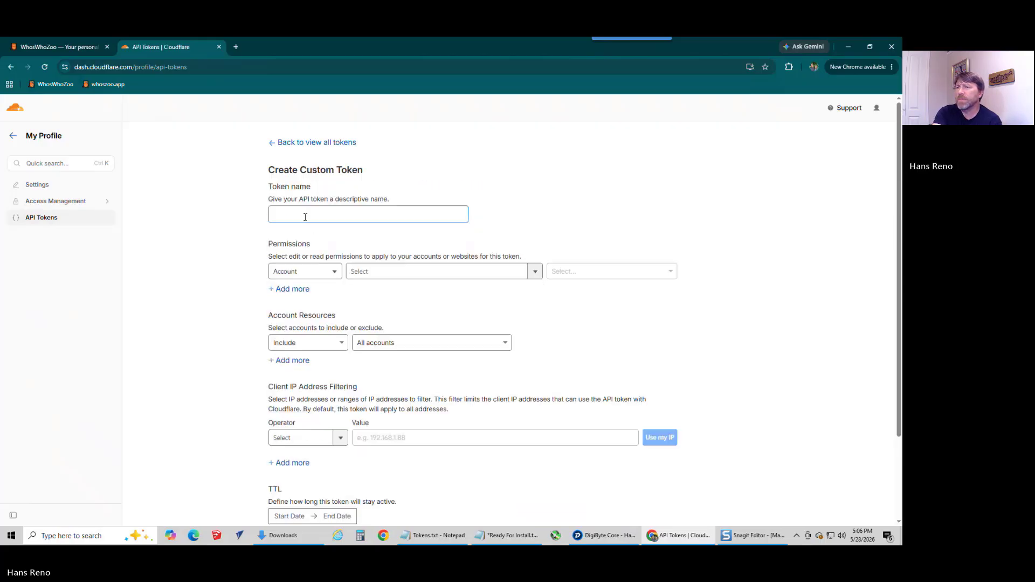
left_click(305, 217)
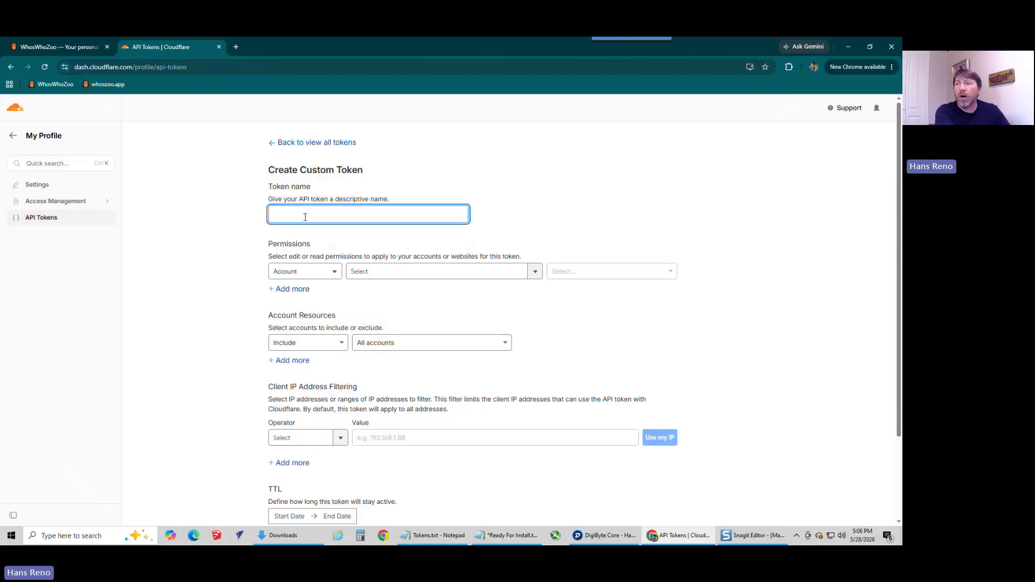
type("Who")
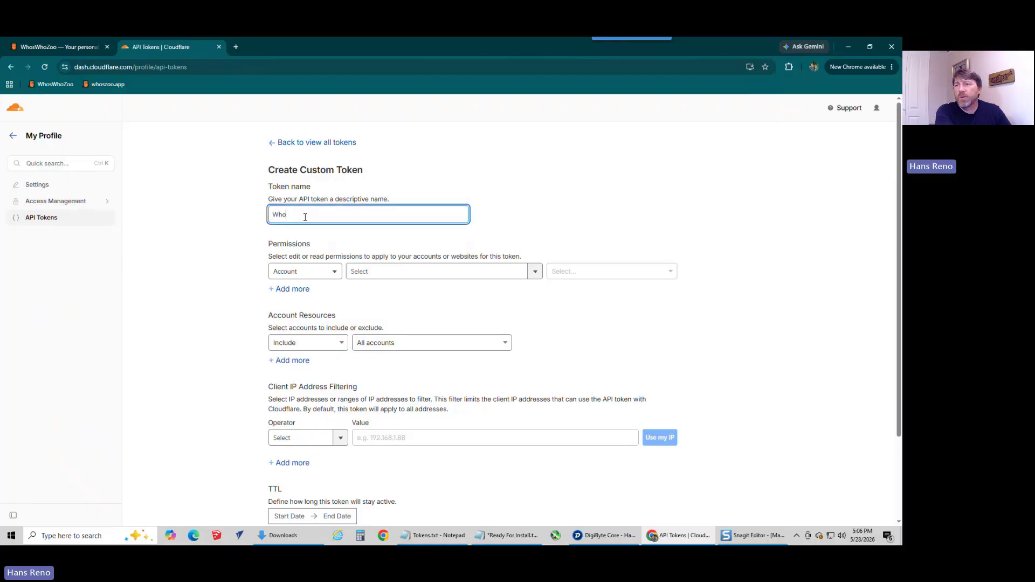
type("sZoo")
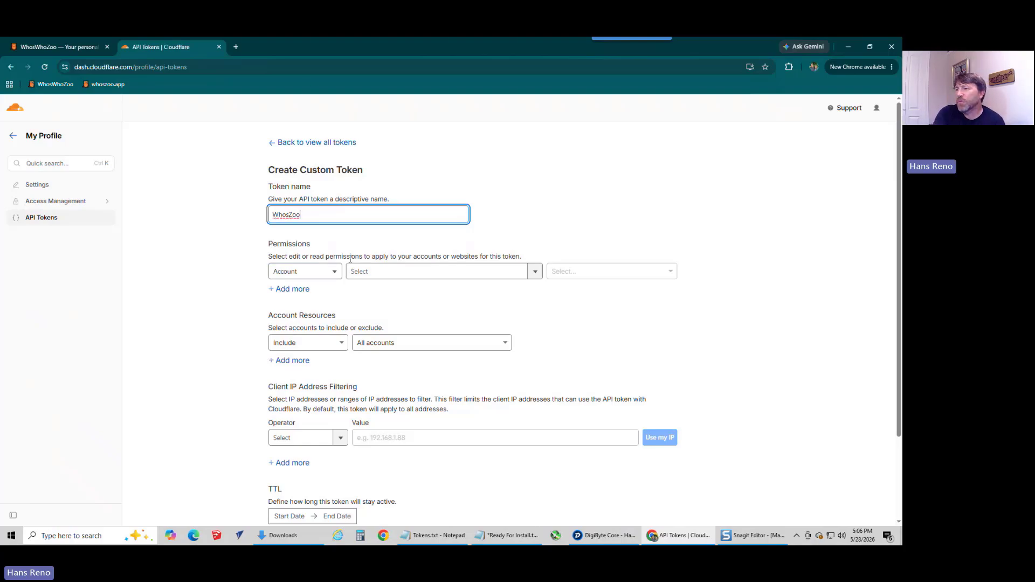
Step: Set the token's first account permission to Workers Scripts with Edit access
left_click(534, 273)
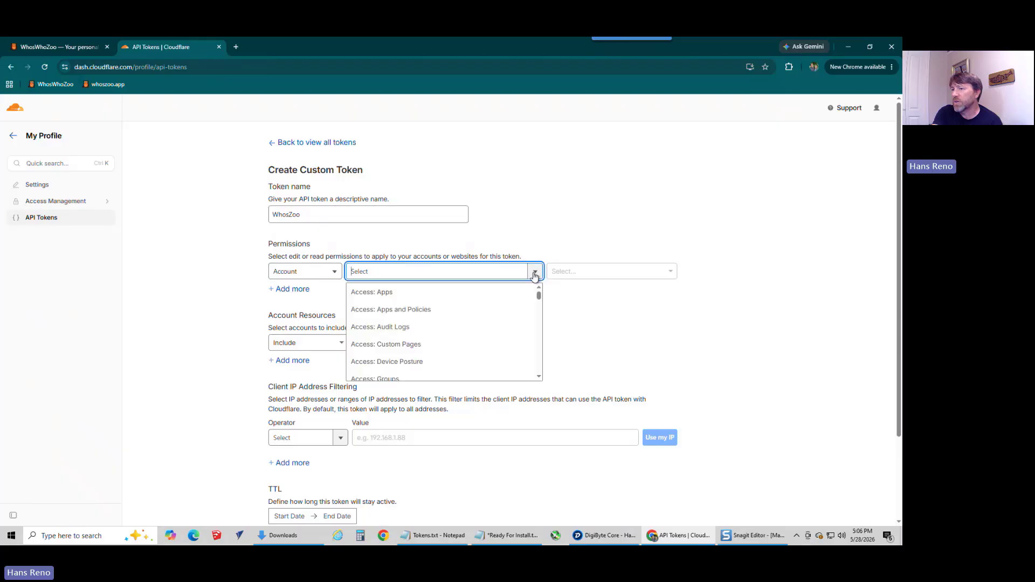
left_click_drag(538, 295, 538, 364)
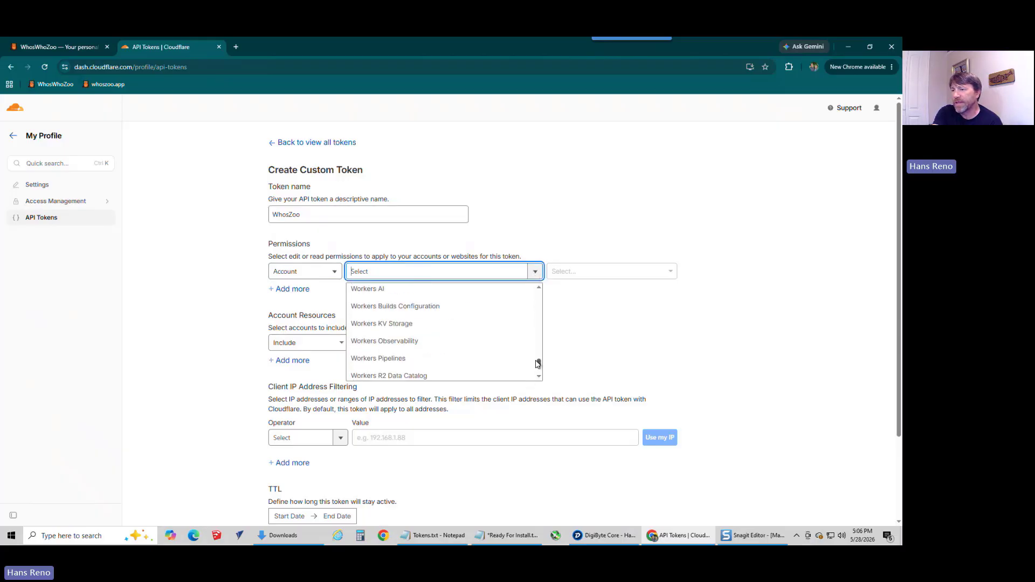
scroll(477, 349, "down", 3)
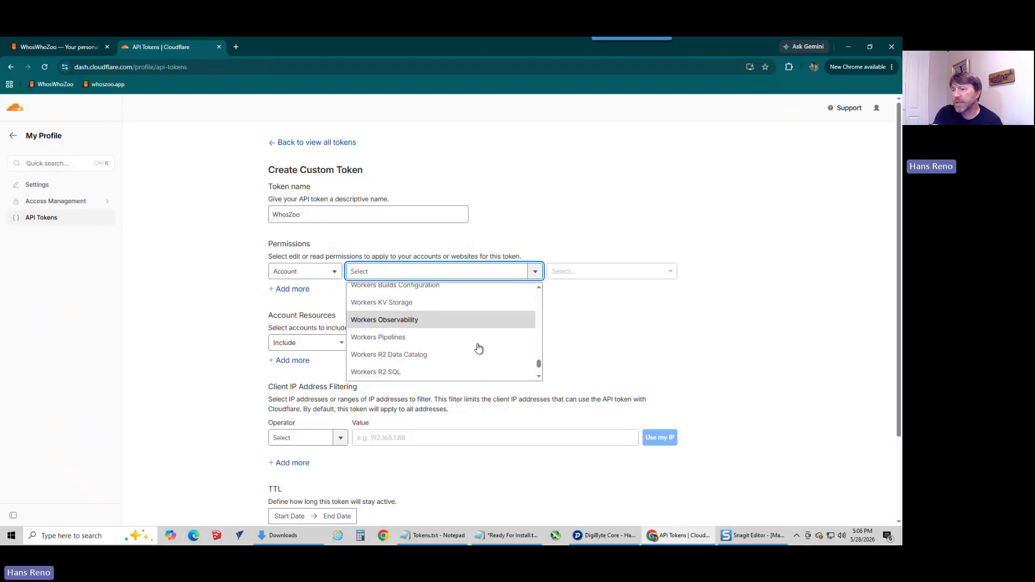
left_click(423, 337)
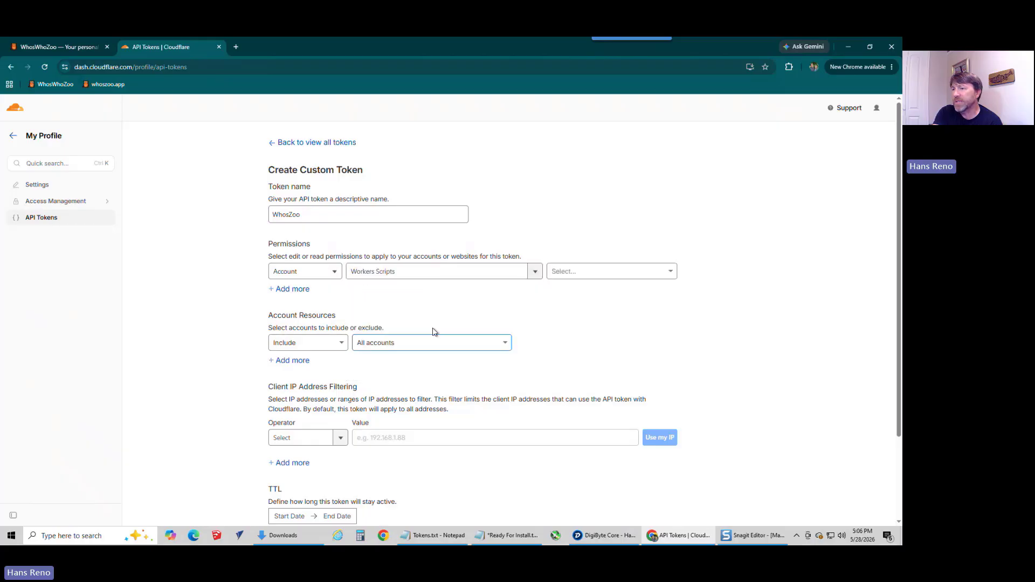
left_click(635, 274)
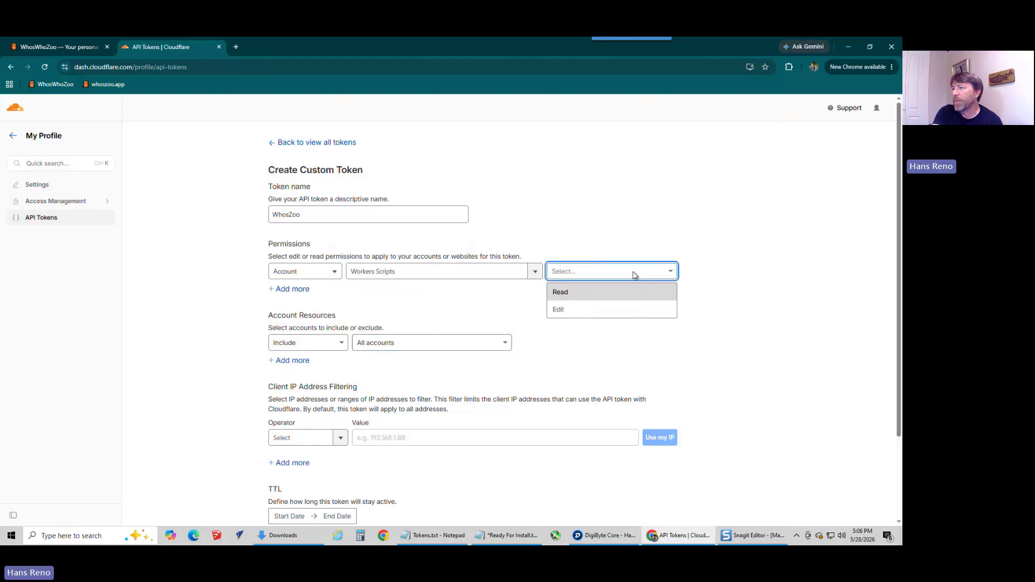
left_click(580, 310)
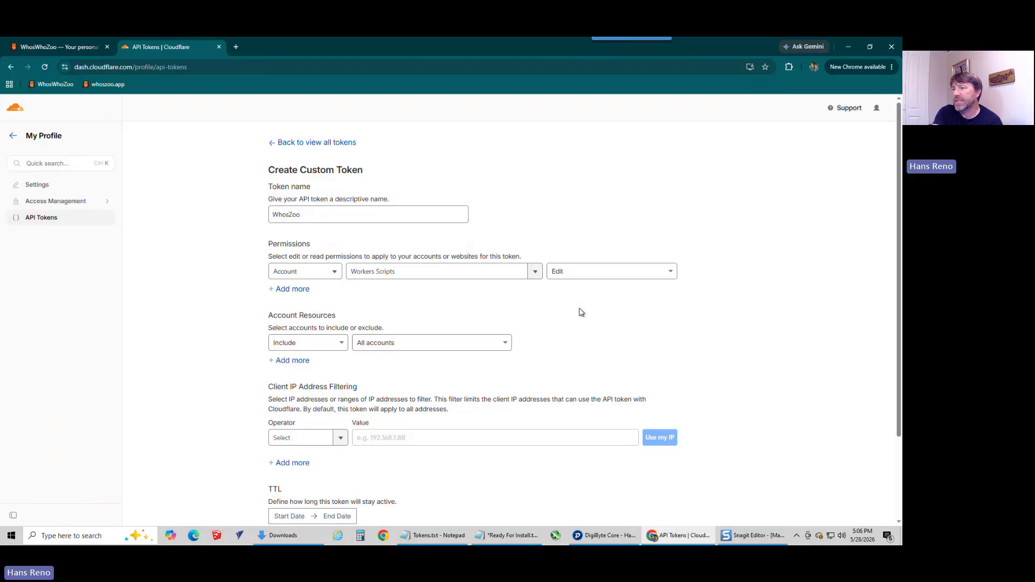
Step: Add a second account permission for Workers KV Storage with Edit access
left_click(306, 291)
left_click(371, 292)
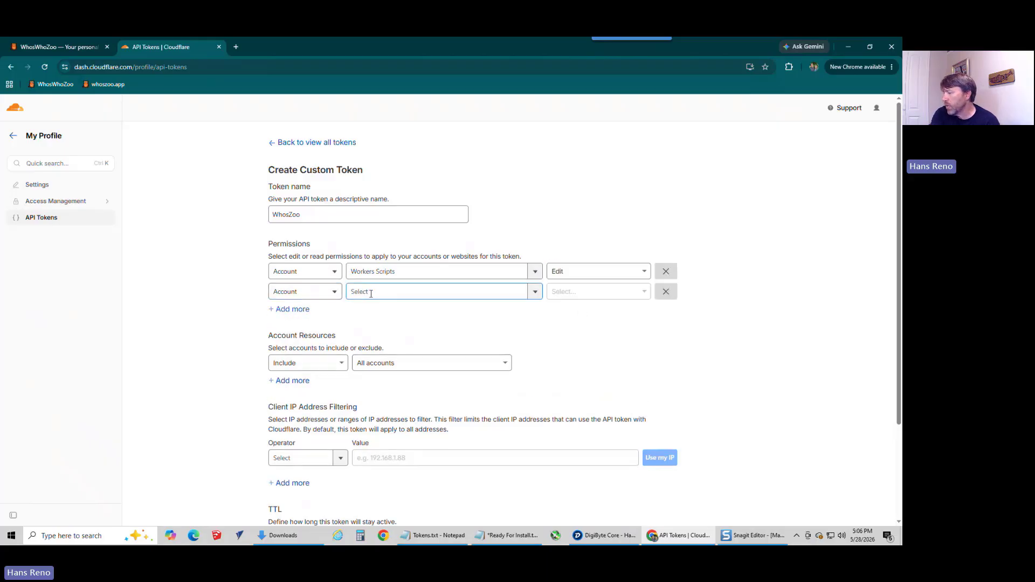
left_click(371, 293)
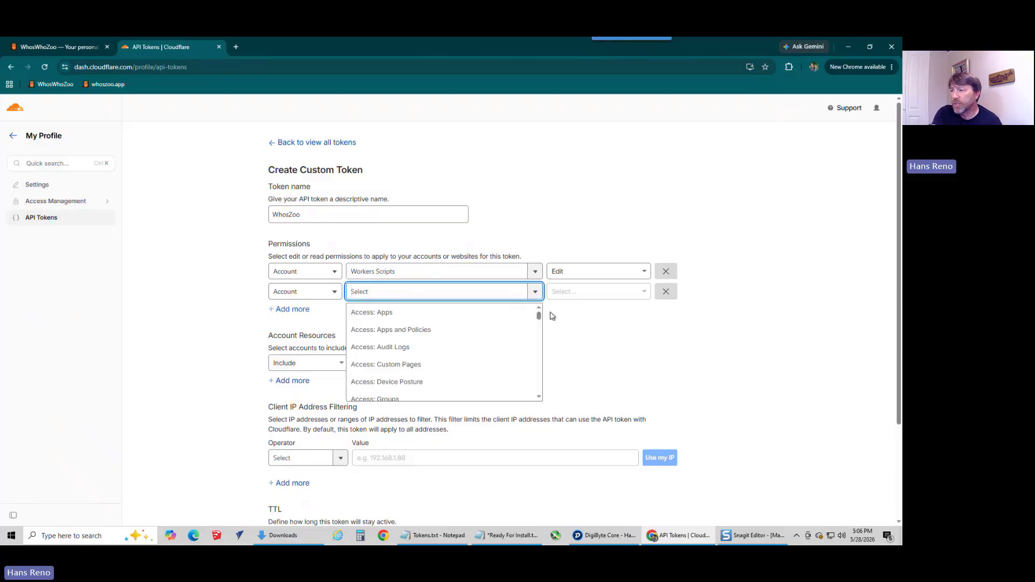
left_click_drag(538, 316, 538, 323)
left_click_drag(540, 328, 537, 387)
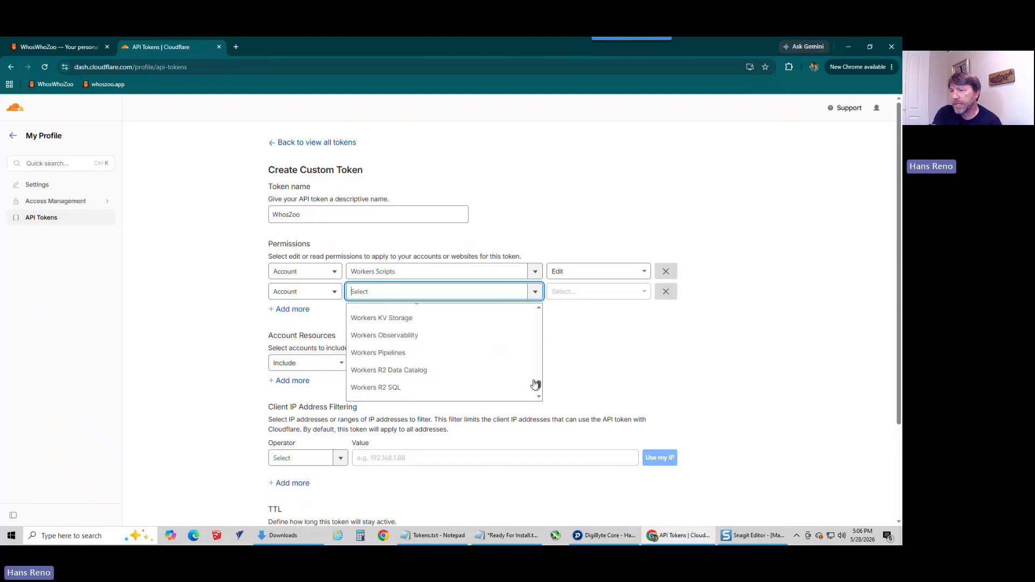
left_click(406, 318)
left_click(563, 293)
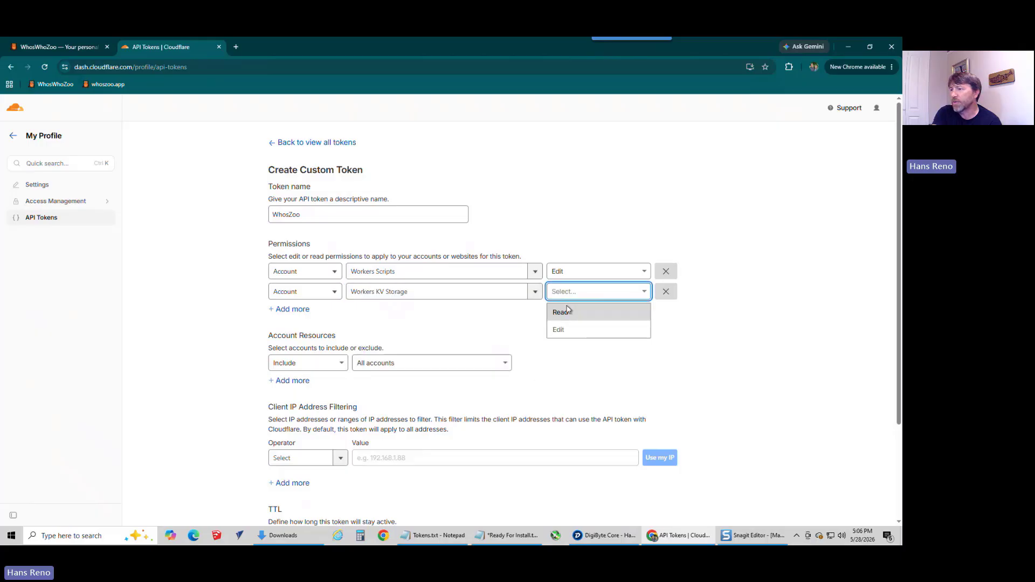
left_click(561, 329)
Step: Add a third account permission for Workers R2 Storage with Edit access
left_click(296, 310)
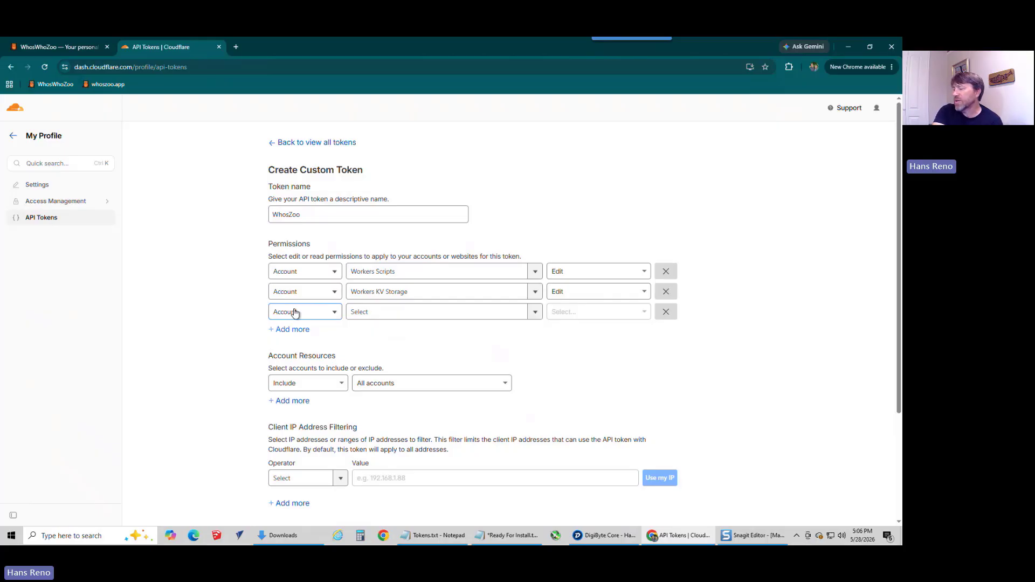
left_click(383, 315)
left_click(383, 316)
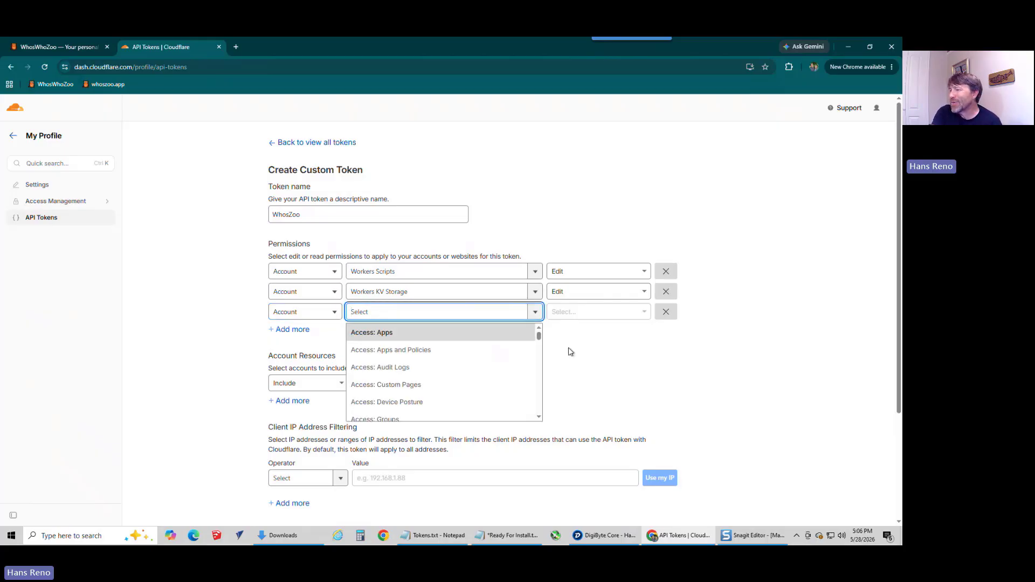
left_click_drag(539, 338, 542, 391)
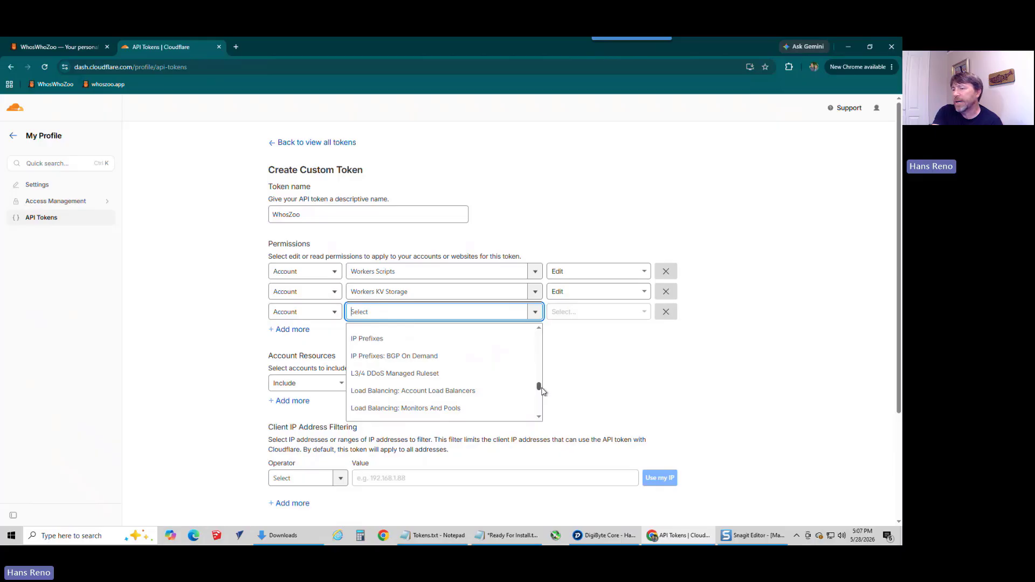
left_click_drag(541, 391, 541, 412)
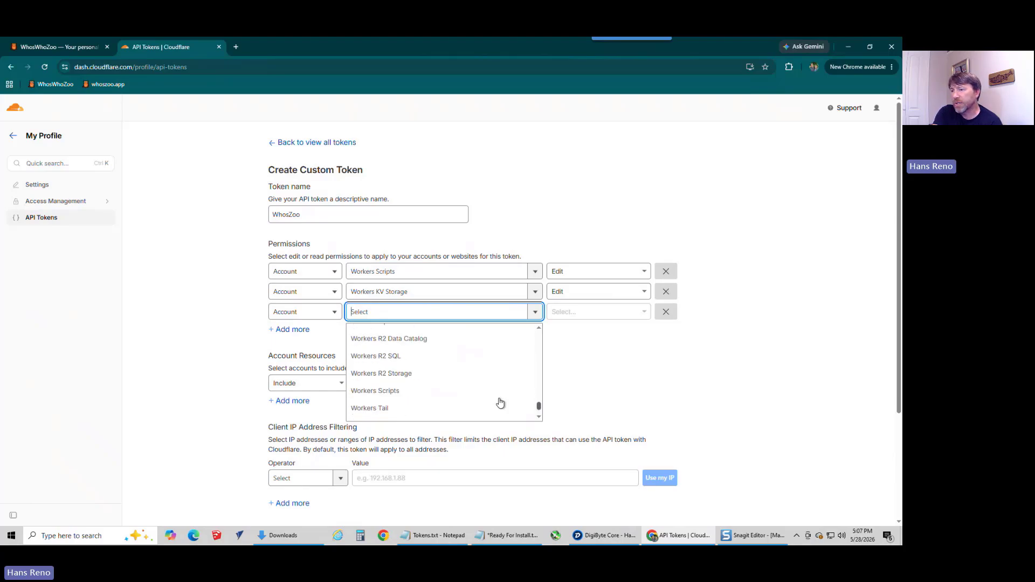
left_click(412, 374)
left_click(580, 312)
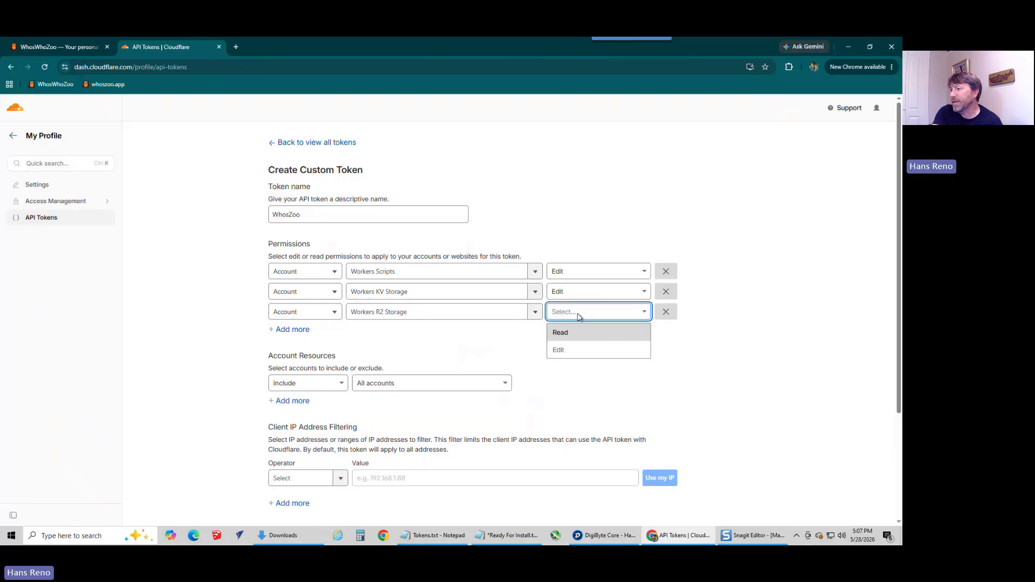
left_click(559, 351)
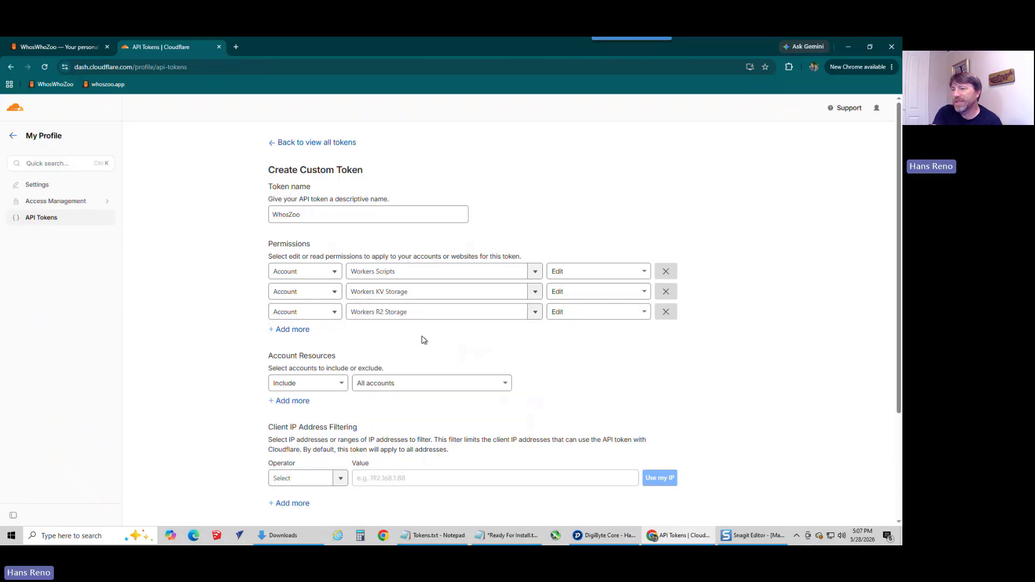
Step: Add a fourth account permission to the token for Cloudflare Pages with Edit access
left_click(282, 331)
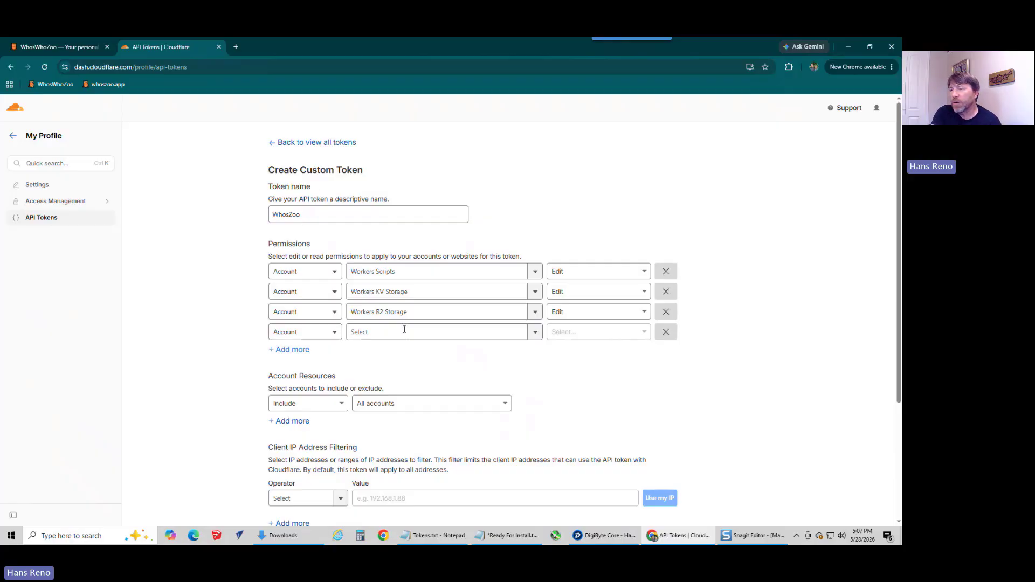
left_click(386, 331)
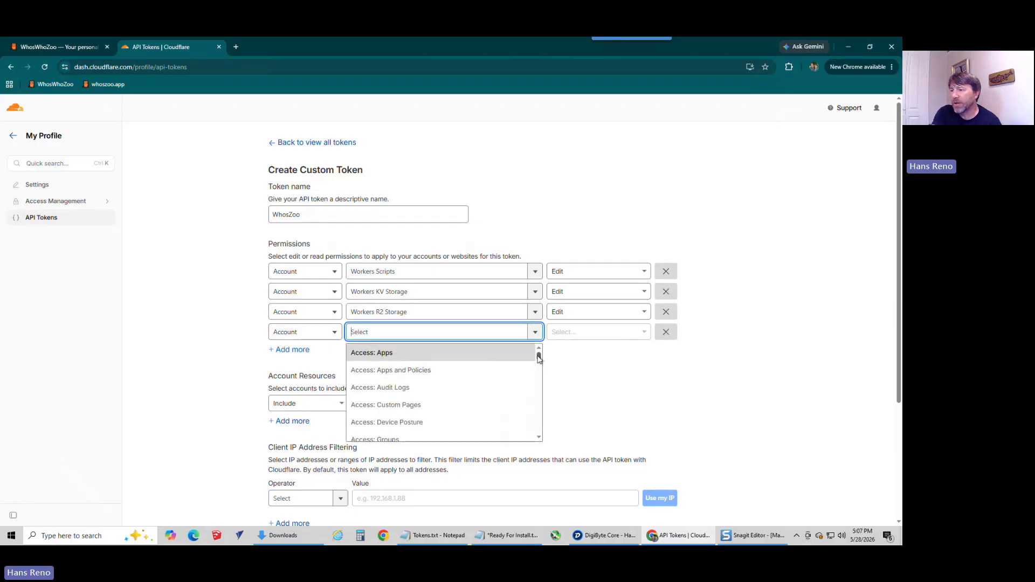
left_click_drag(538, 358, 539, 387)
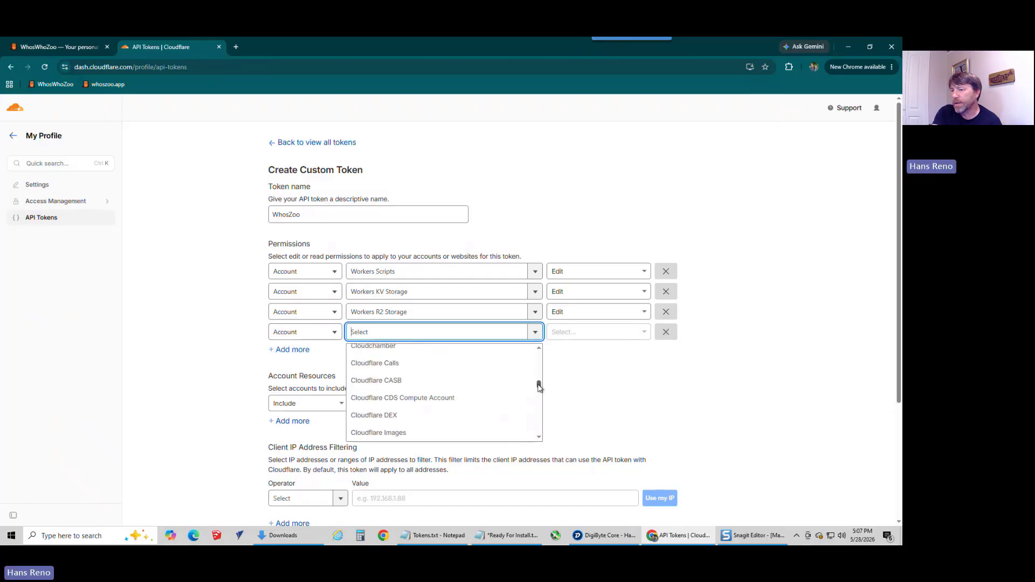
scroll(476, 388, "up", 1)
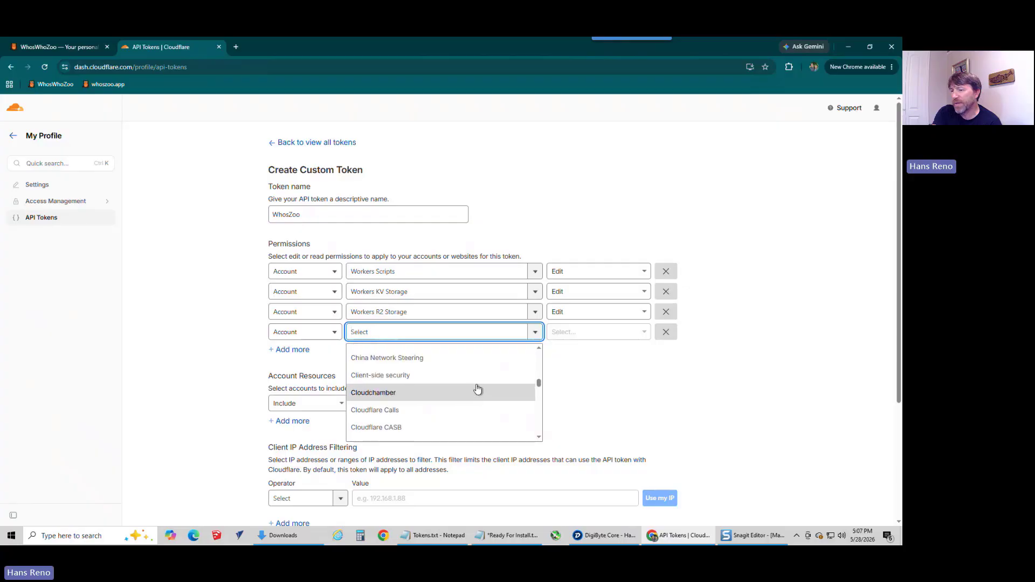
scroll(480, 384, "down", 4)
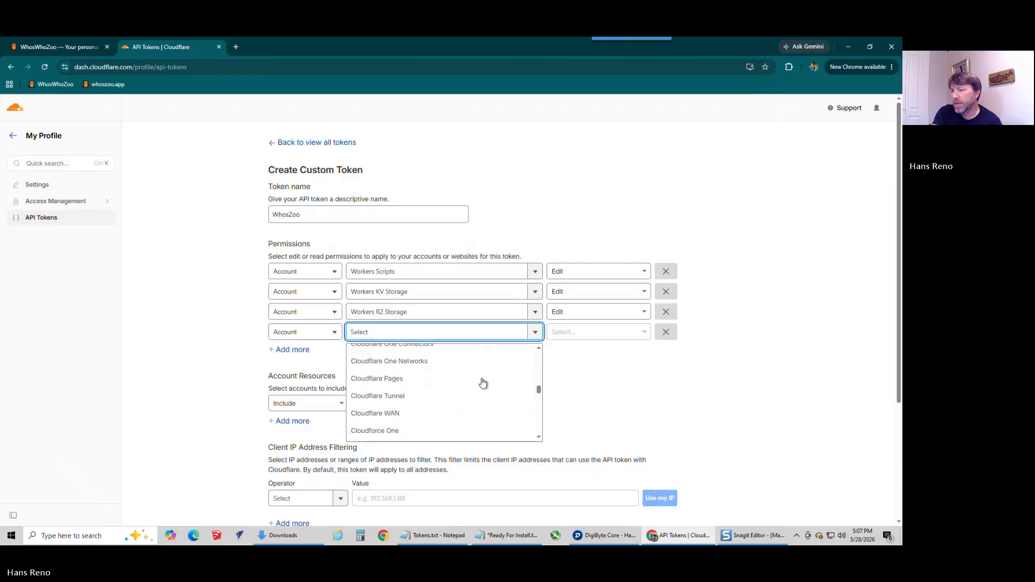
scroll(483, 383, "down", 1)
scroll(446, 365, "up", 1)
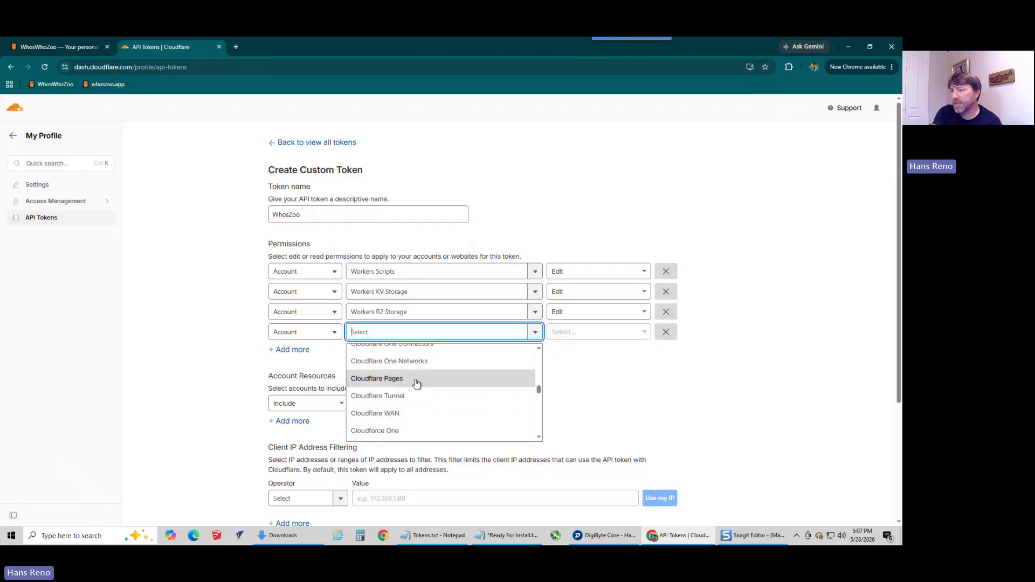
left_click(415, 383)
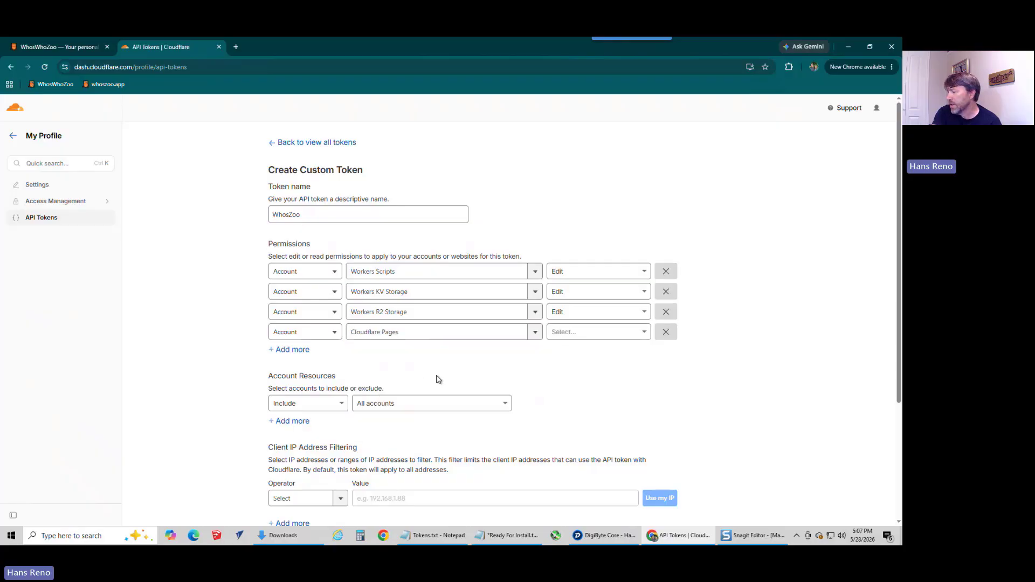
left_click(606, 334)
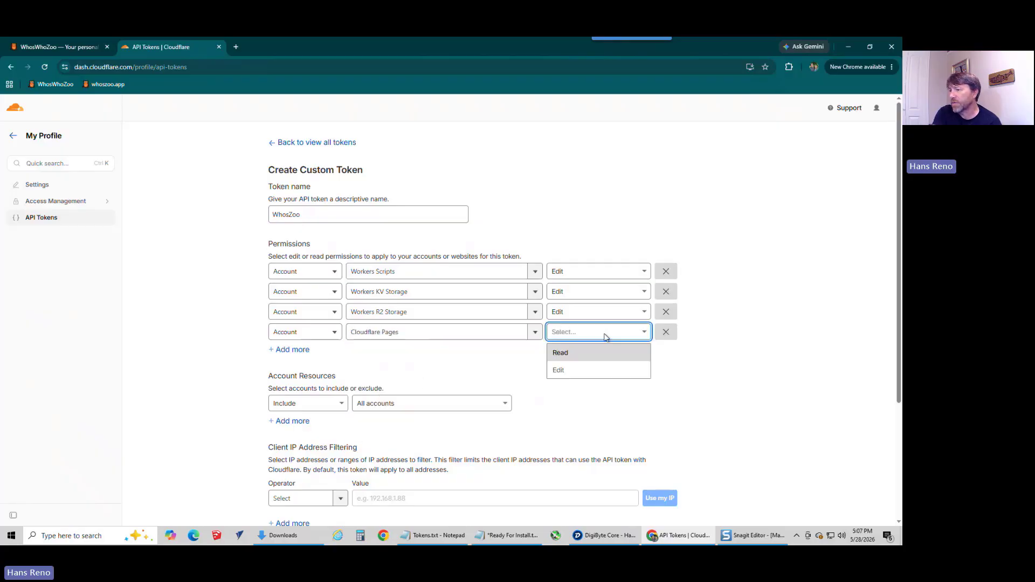
left_click(571, 370)
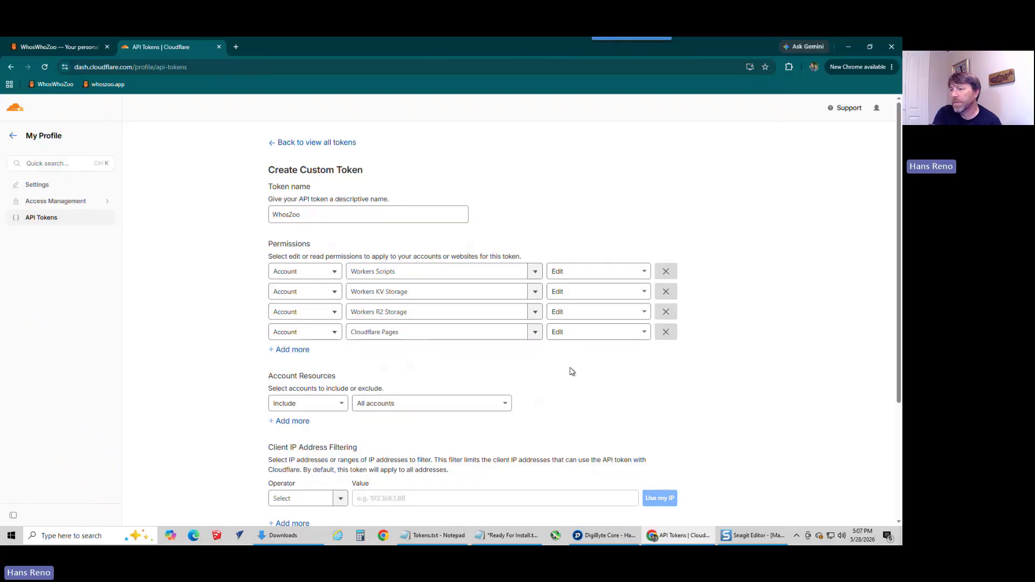
Step: Add a fifth permission at the User level for API Tokens with Edit access
left_click(299, 350)
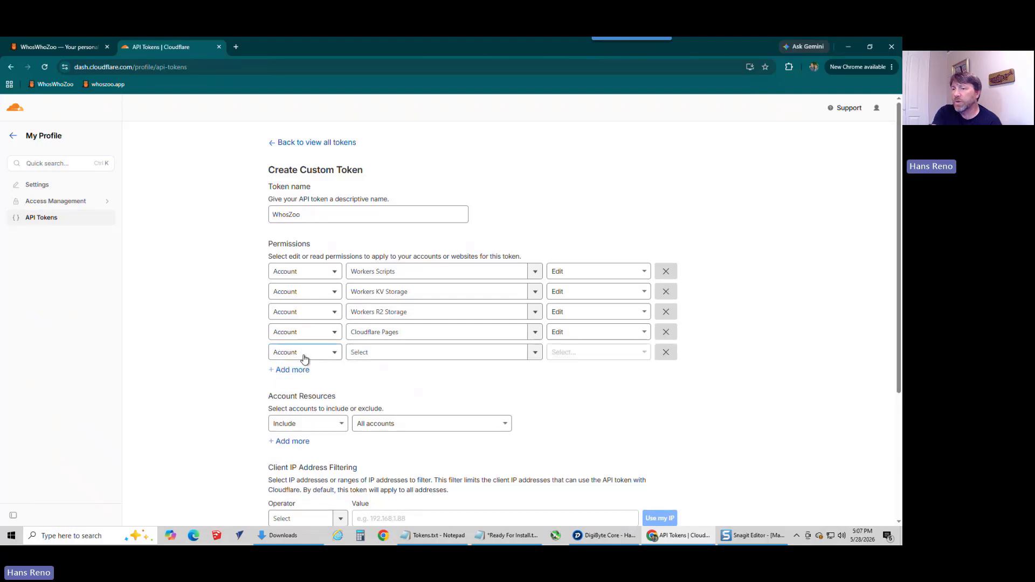
left_click(304, 355)
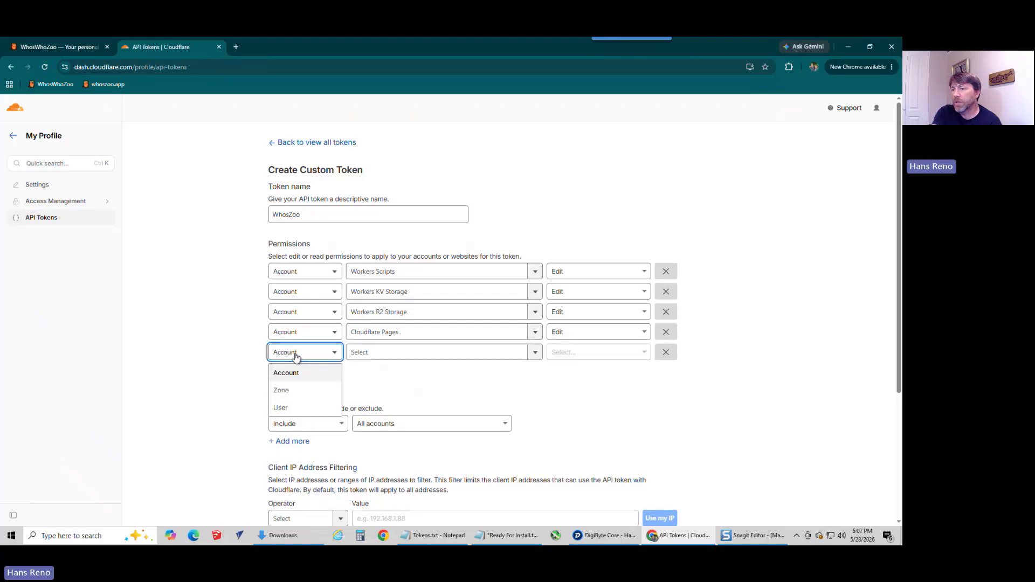
left_click(285, 408)
left_click(397, 352)
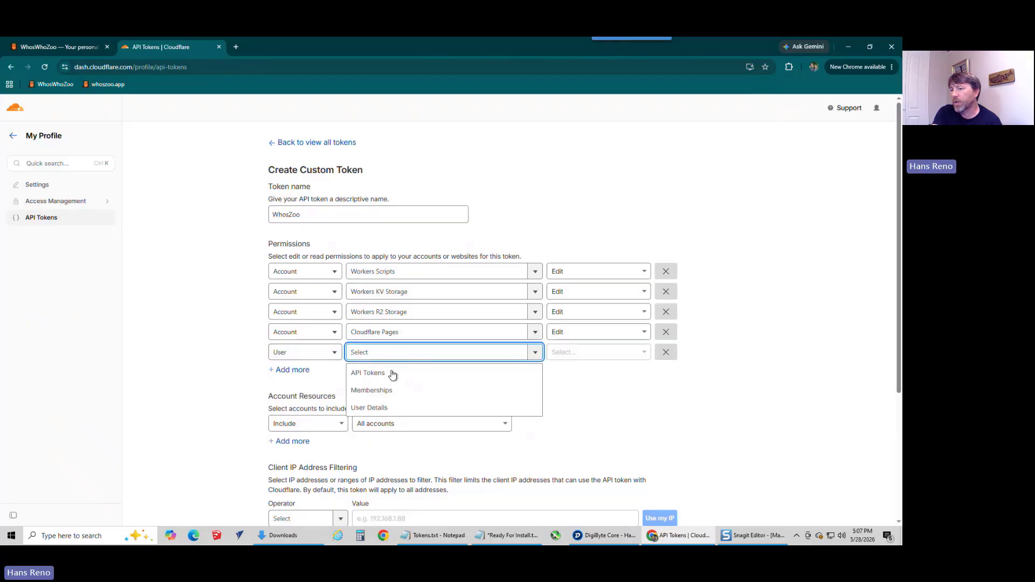
left_click(390, 375)
left_click(608, 356)
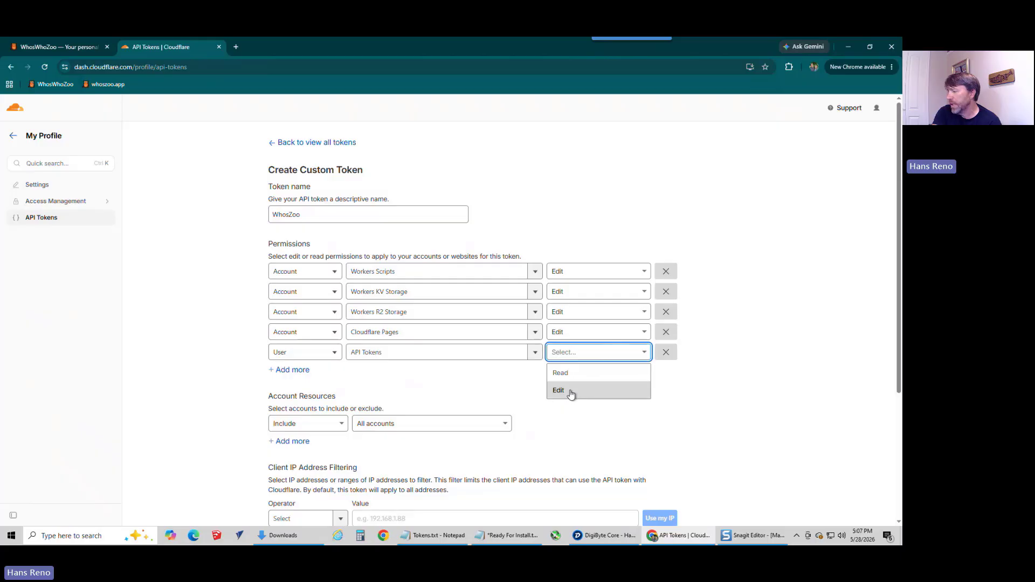
left_click(571, 394)
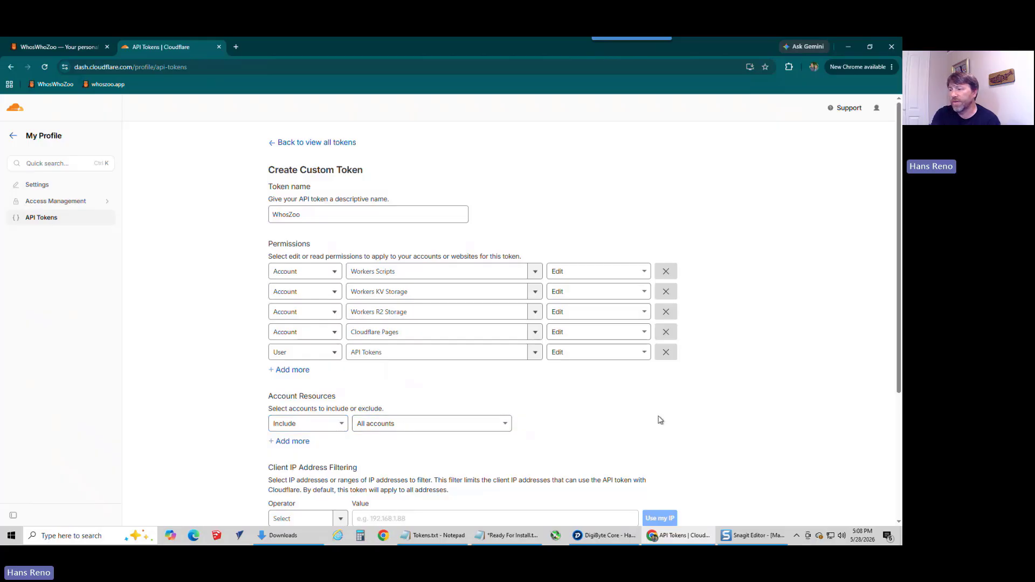
Step: Continue to the WhosZoo token summary, review its permissions and create the token
scroll(670, 412, "down", 4)
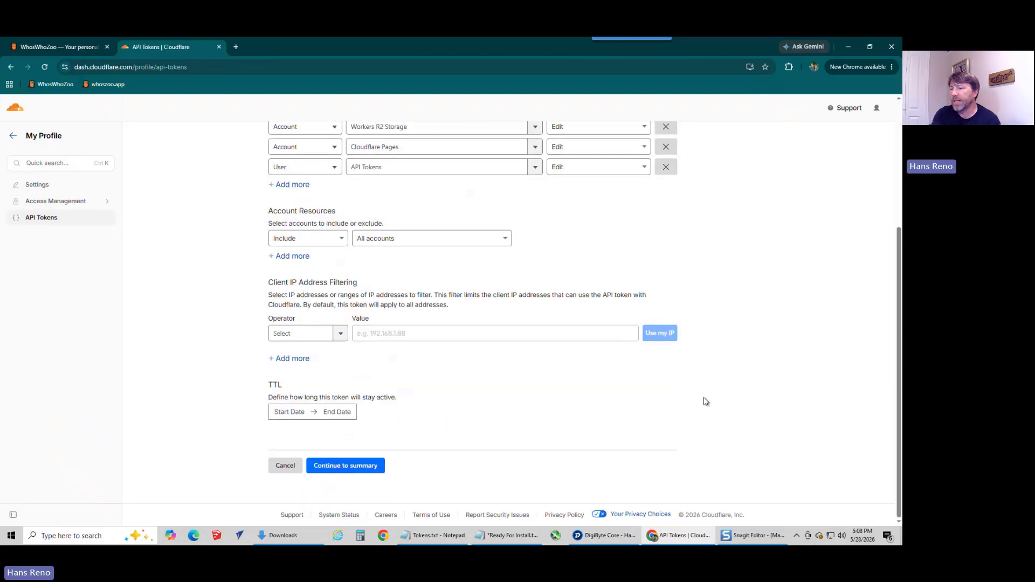
left_click(351, 469)
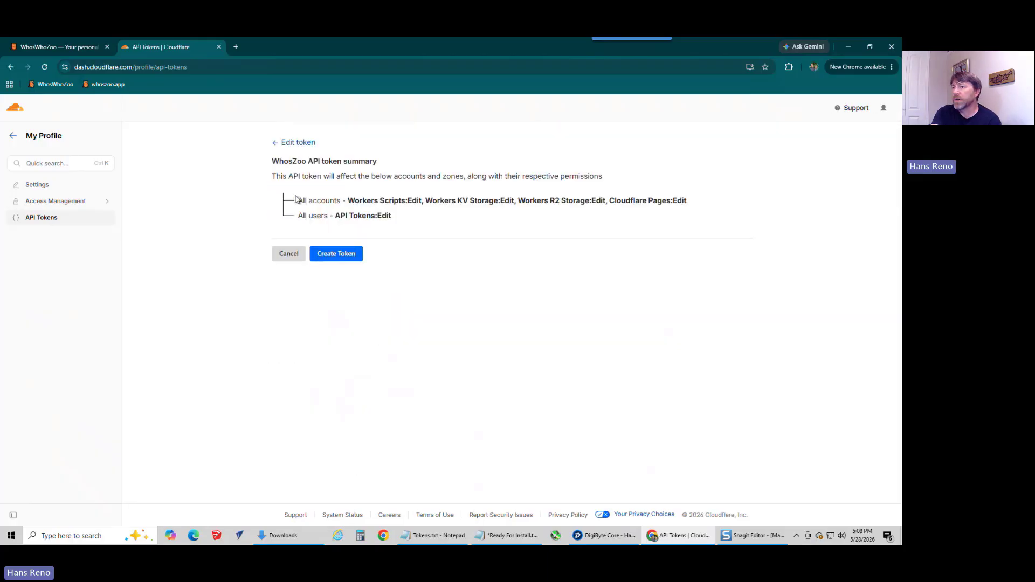
left_click_drag(302, 200, 470, 199)
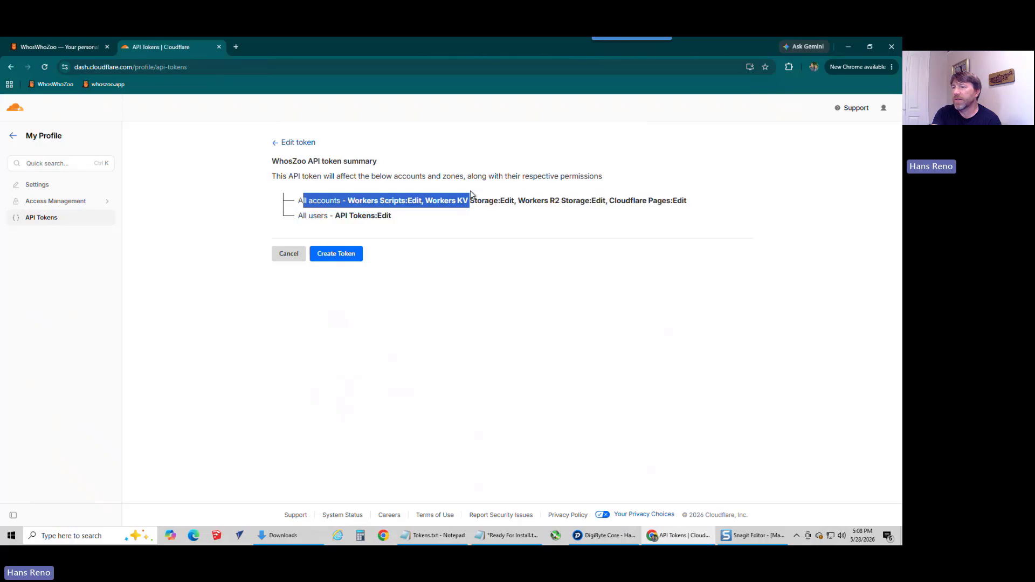
left_click(349, 258)
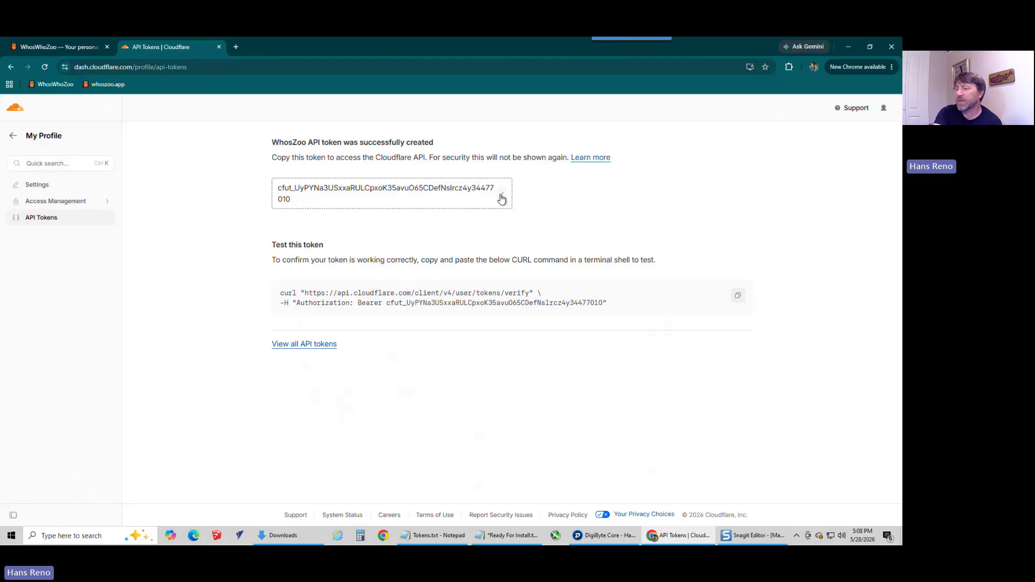
Step: Switch to Notepad and paste the new Cloudflare API token on the Cloudflare API Key line of Ready For Install.txt
left_click(502, 535)
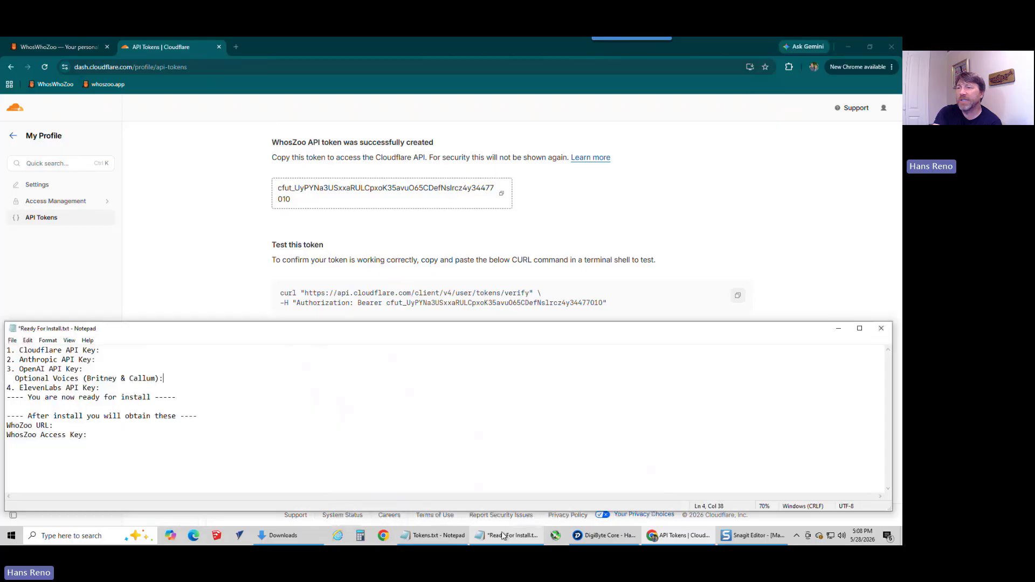
right_click(111, 352)
left_click(62, 395)
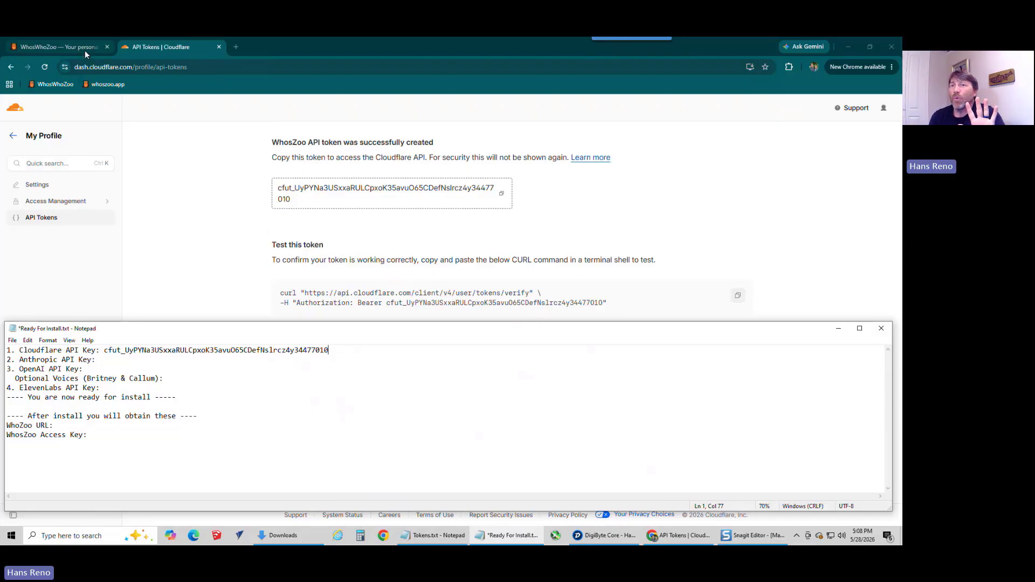
Step: Close the Cloudflare API tokens page and go to the Anthropic API Key entry in the Ready For Install.txt notes
left_click(219, 49)
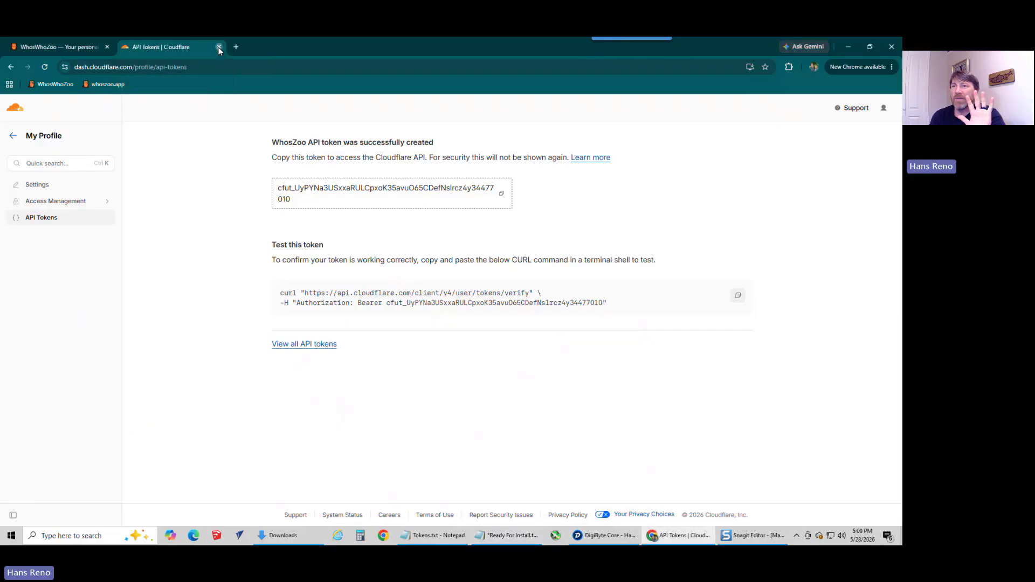
left_click(219, 49)
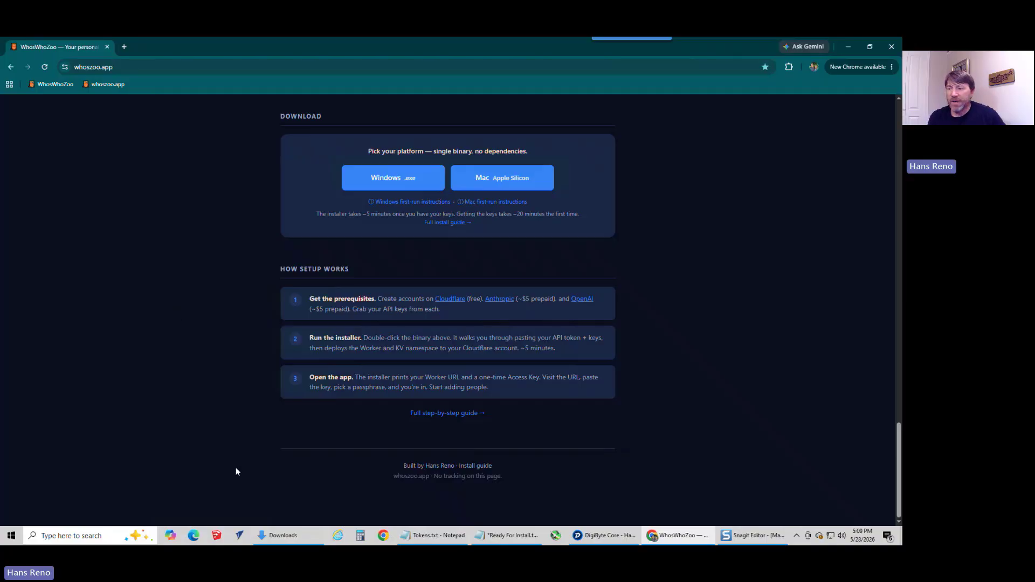
left_click(517, 535)
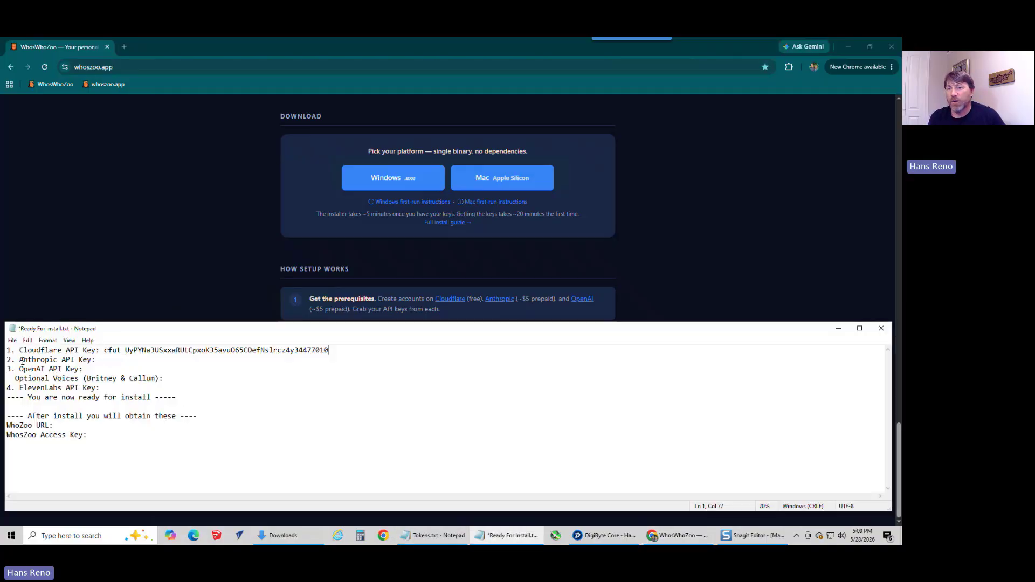
left_click_drag(19, 360, 80, 360)
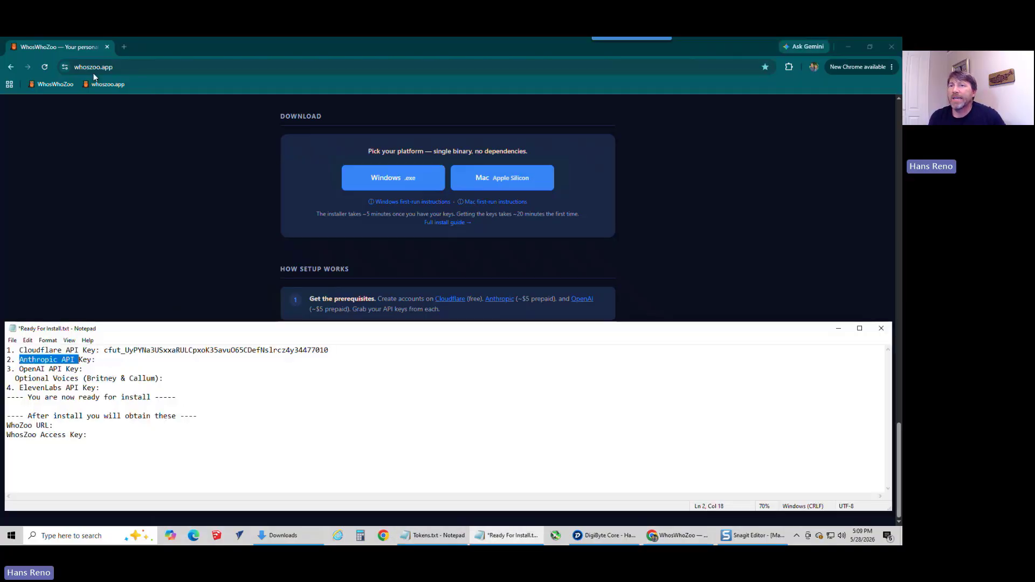
Step: Open the Claude Console in a new browser tab and go to the organization's billing settings
left_click(124, 47)
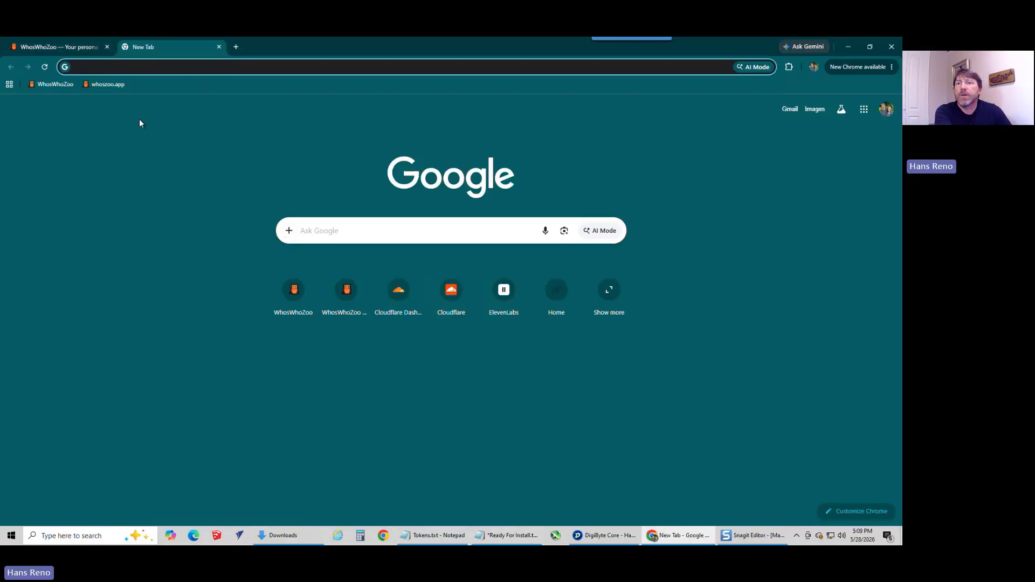
type("an")
left_click(141, 143)
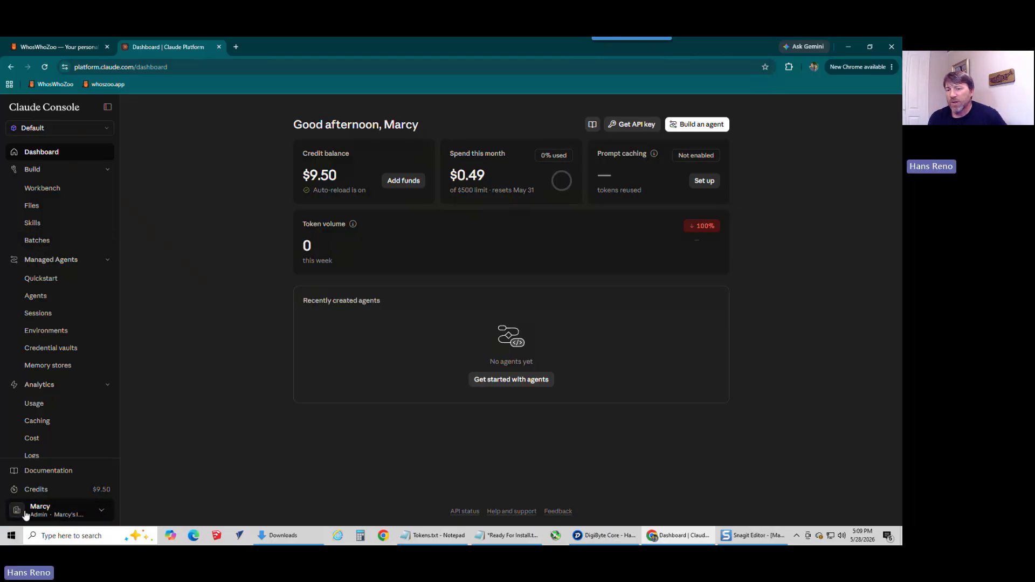
left_click(103, 514)
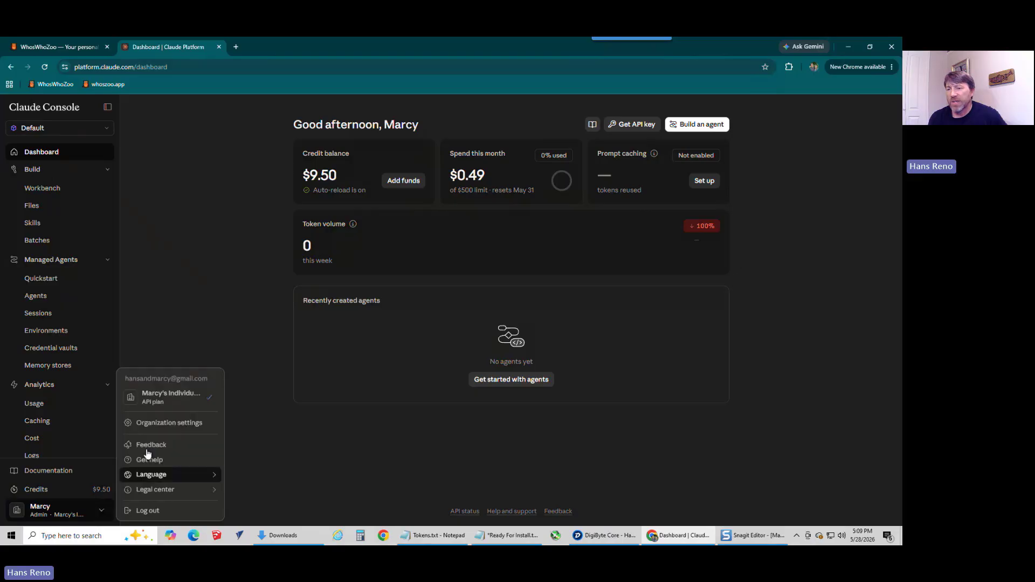
left_click(160, 424)
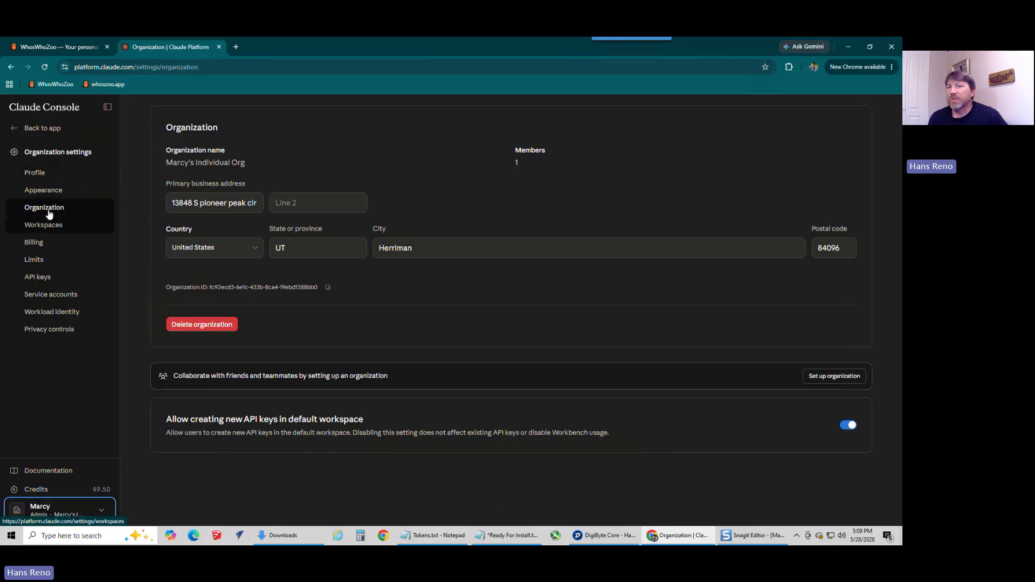
left_click(39, 242)
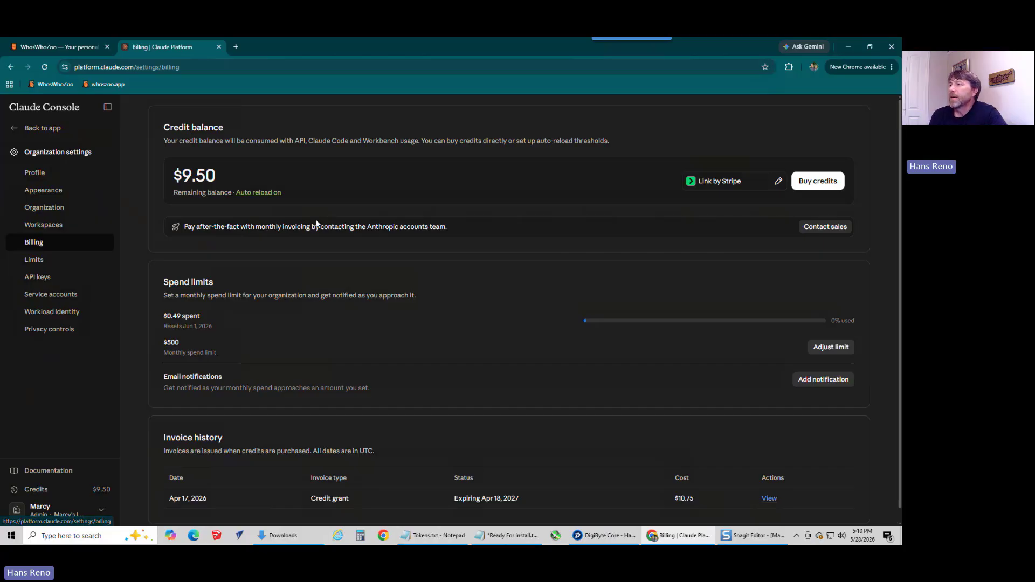
Step: Examine the options for buying credits without purchasing, and check the amount spent this month
left_click(801, 184)
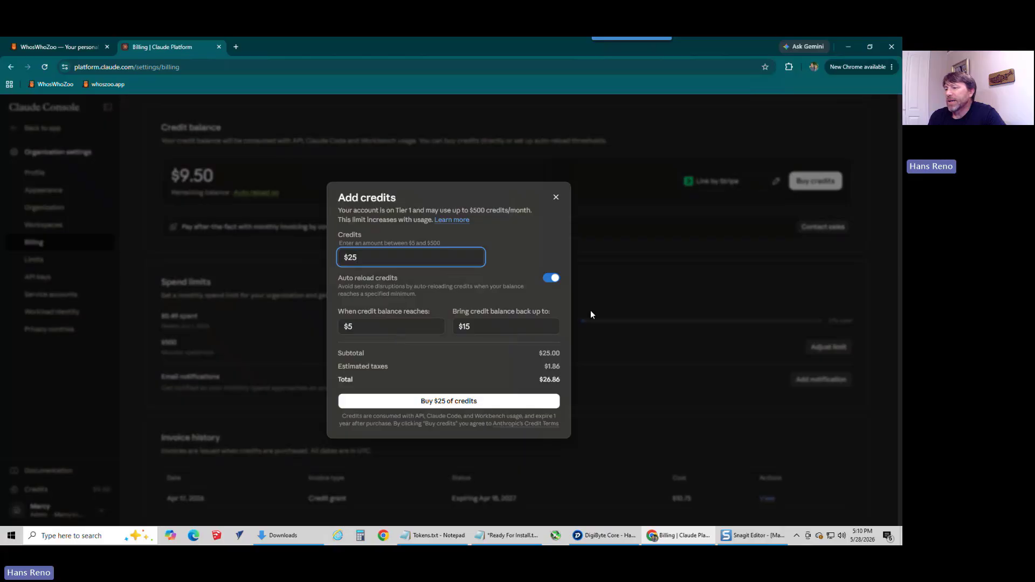
left_click(556, 197)
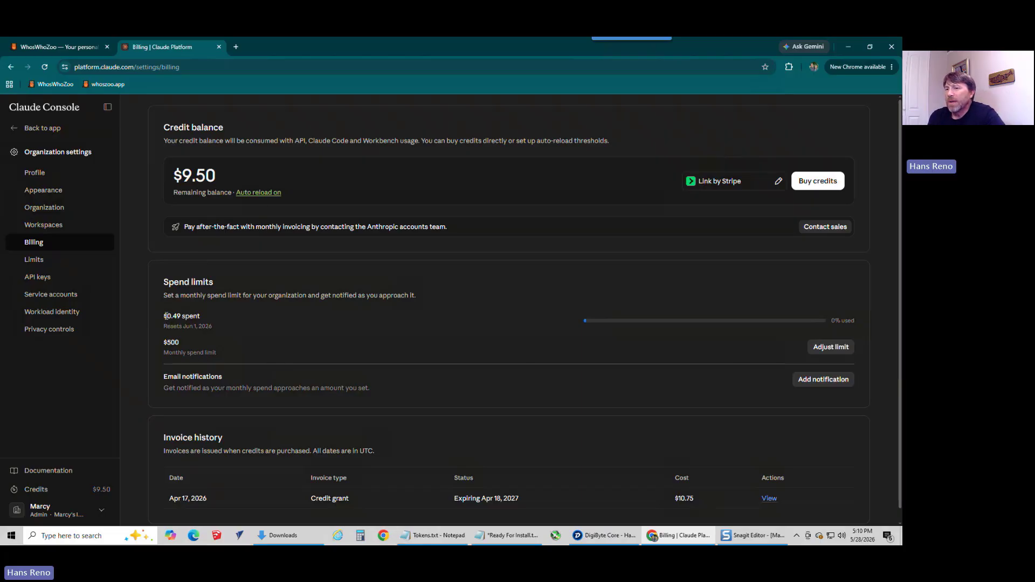
left_click_drag(167, 315, 205, 318)
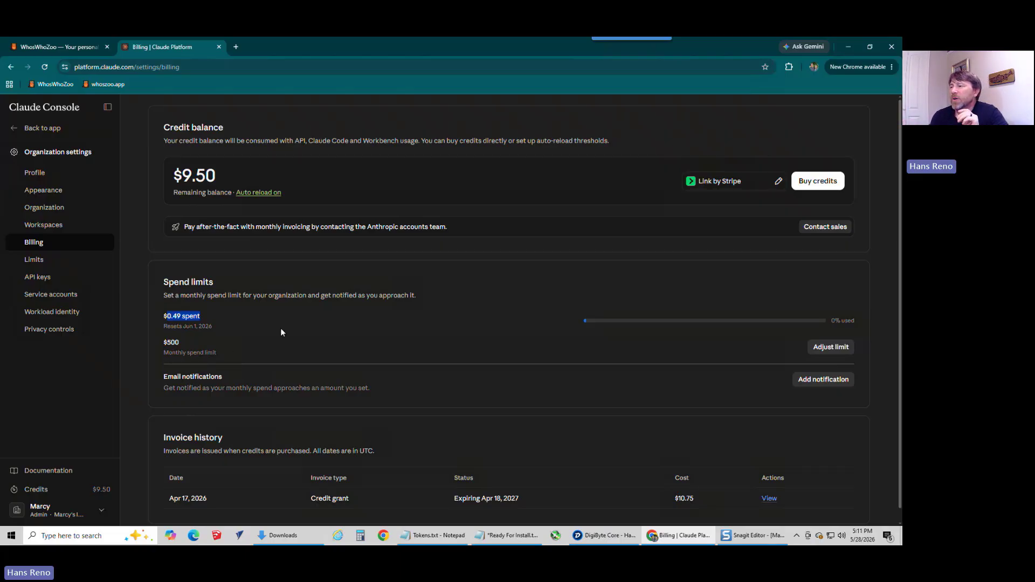
Step: Set the organization's monthly spend limit to $10
left_click(824, 352)
left_click_drag(373, 310, 320, 309)
type("$10")
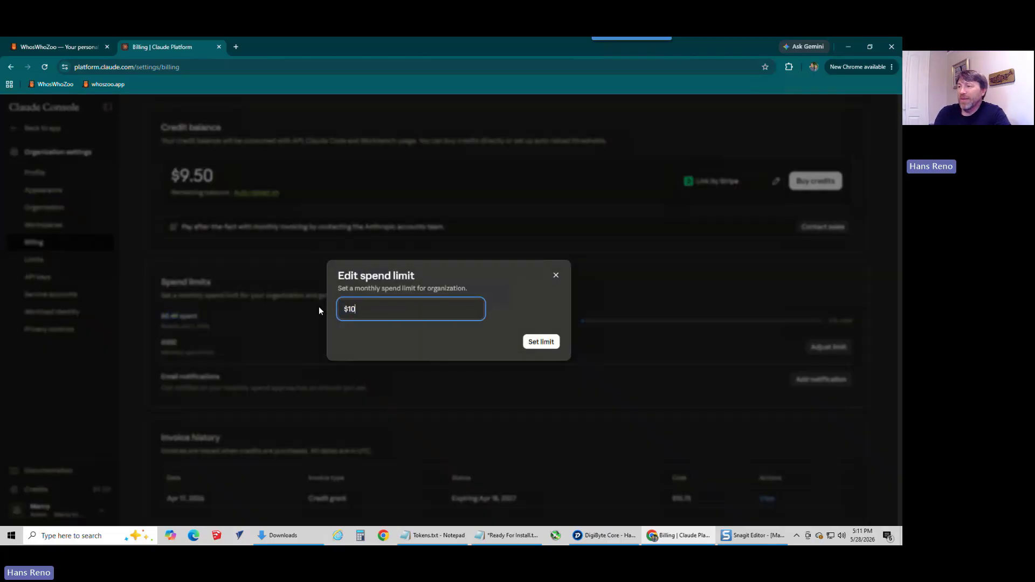
left_click(548, 344)
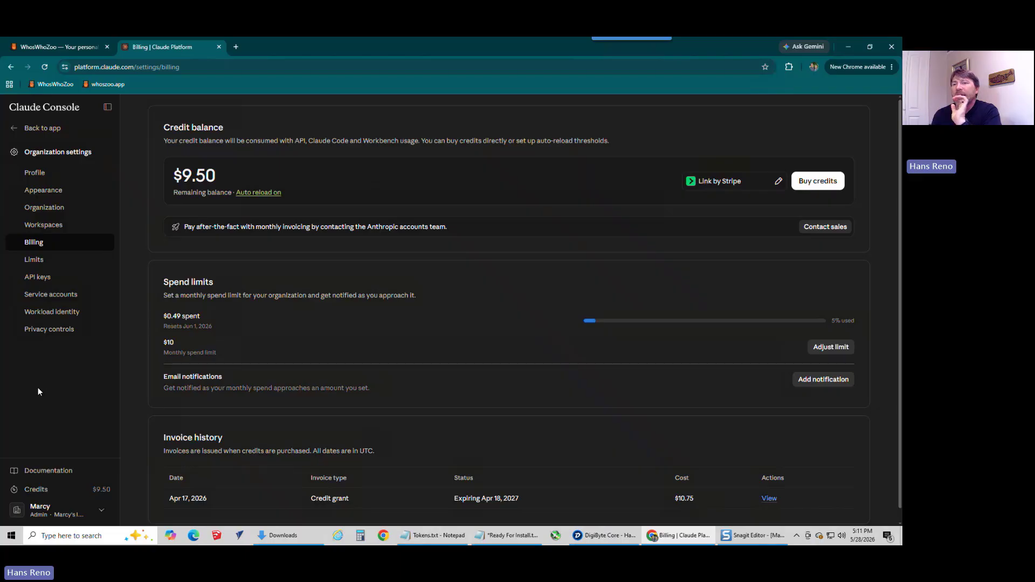
Step: Delete the existing API key from the organization's API keys in the Claude Console
left_click(44, 277)
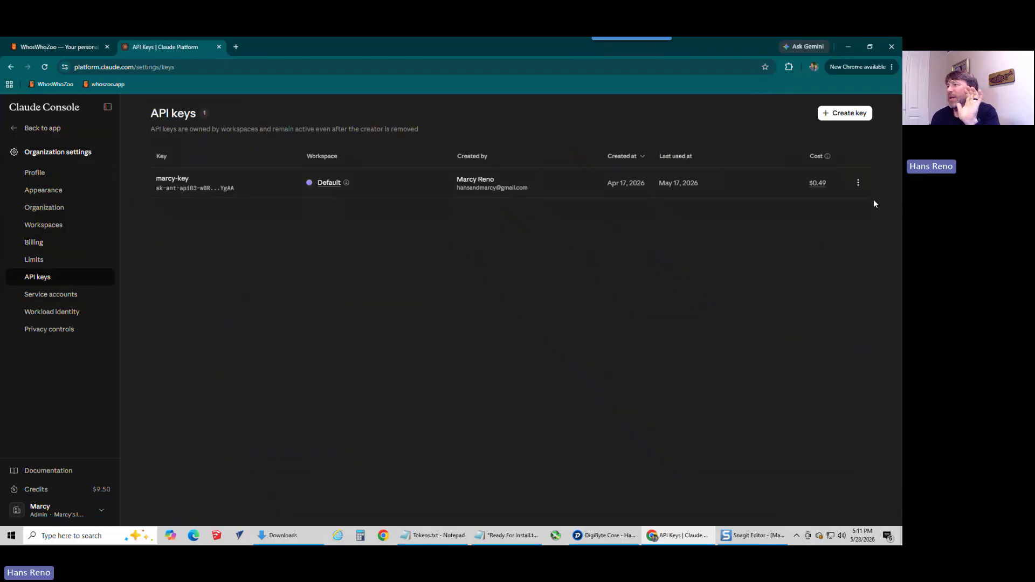
left_click(858, 183)
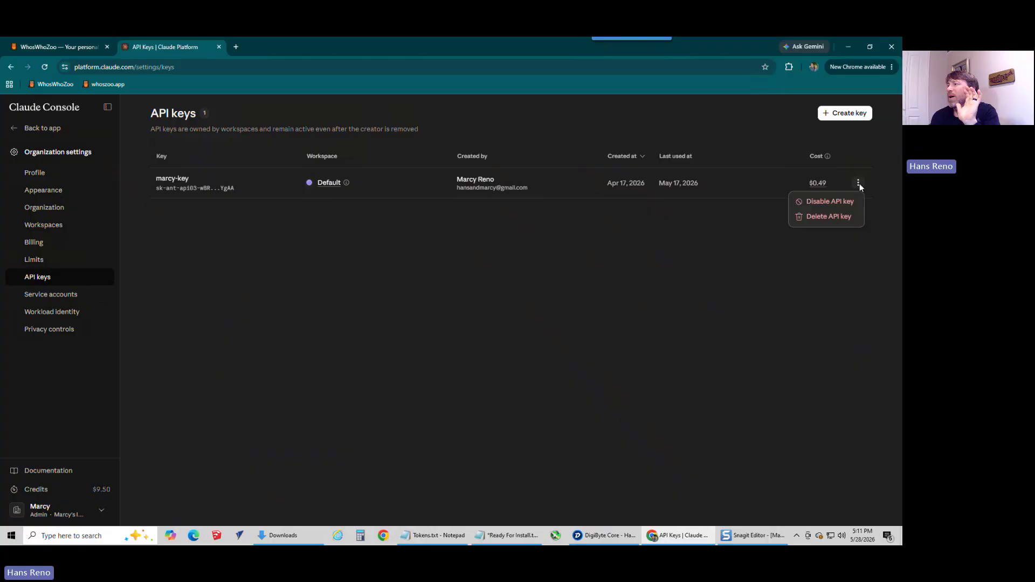
left_click(826, 216)
left_click(484, 338)
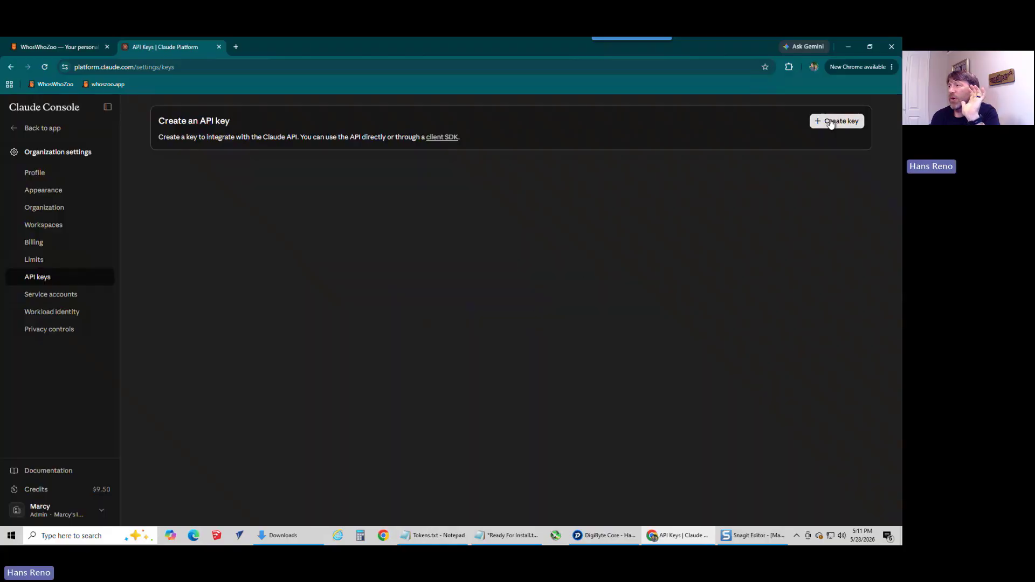
Step: Create a new Claude API key named WhosZoo in the Default workspace
left_click(831, 123)
left_click(385, 332)
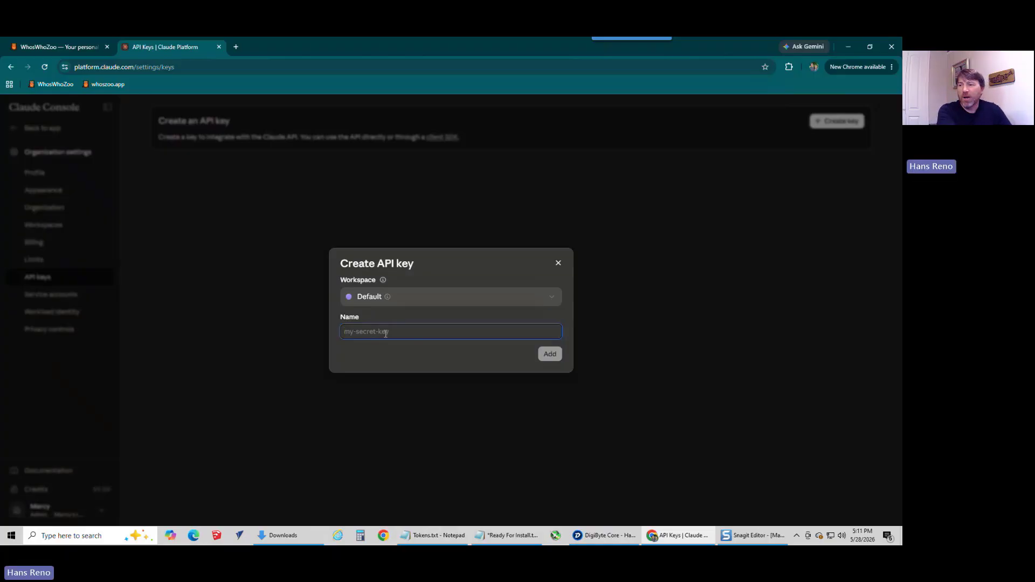
type("Whos")
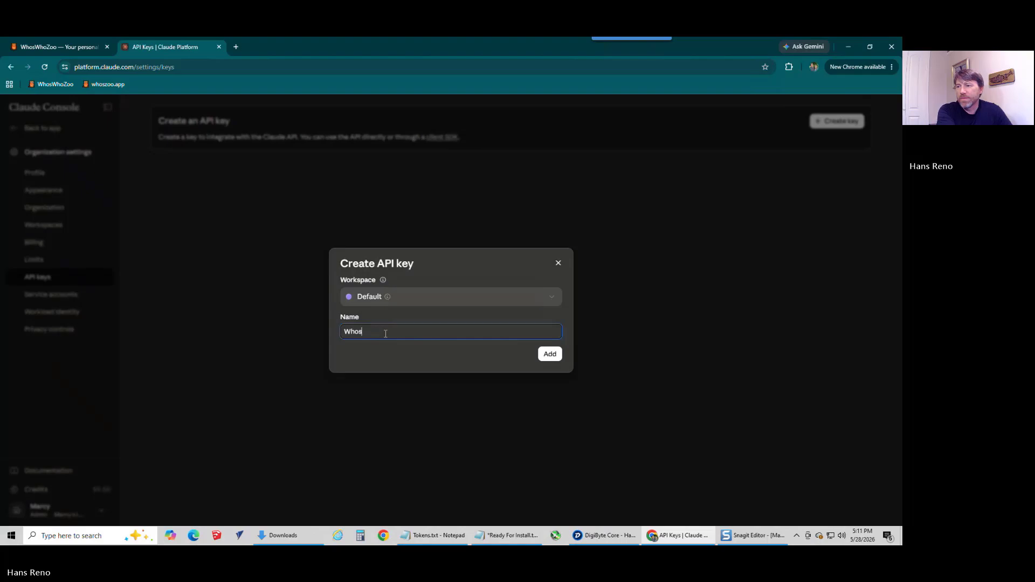
type("Zoo")
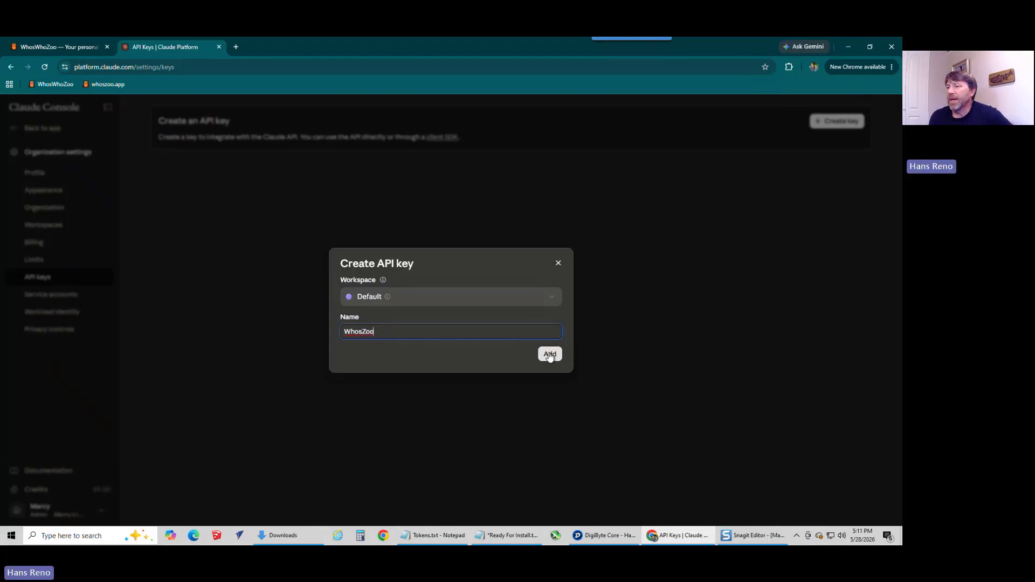
left_click(550, 355)
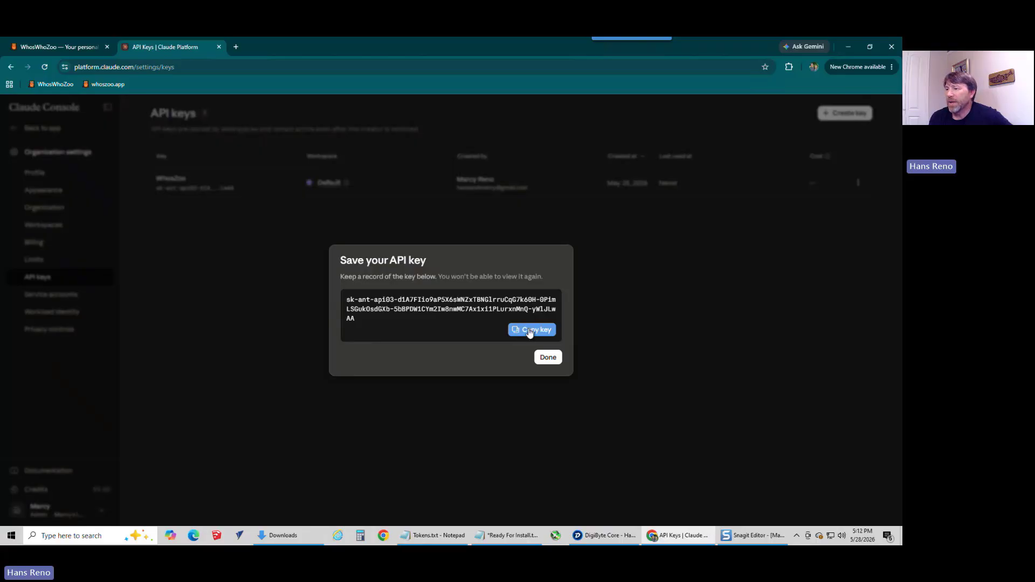
Step: Copy the new Claude API key and paste it after Anthropic API Key in the Ready For Install.txt notes
left_click(529, 331)
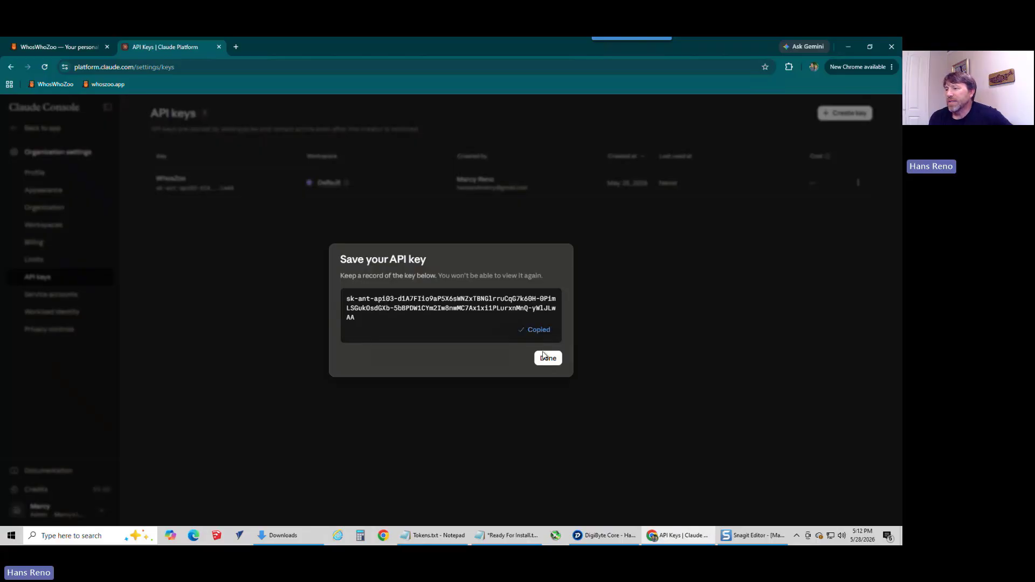
left_click(531, 363)
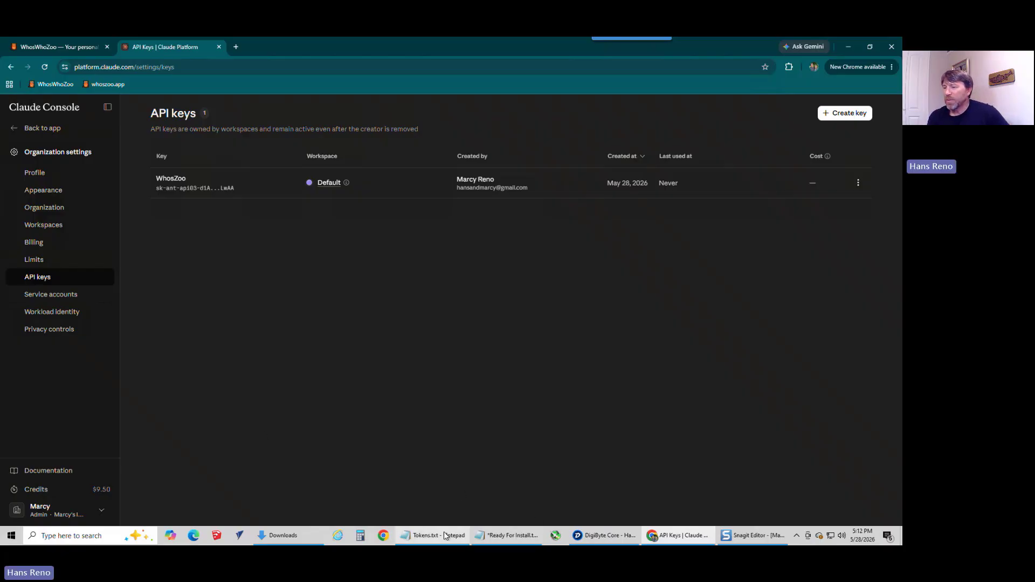
left_click(506, 535)
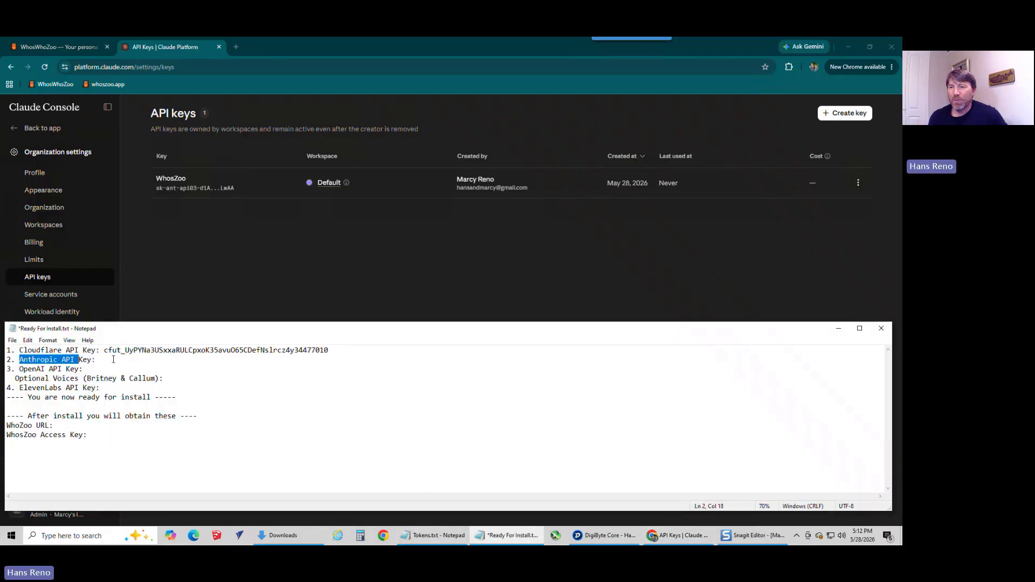
left_click(112, 359)
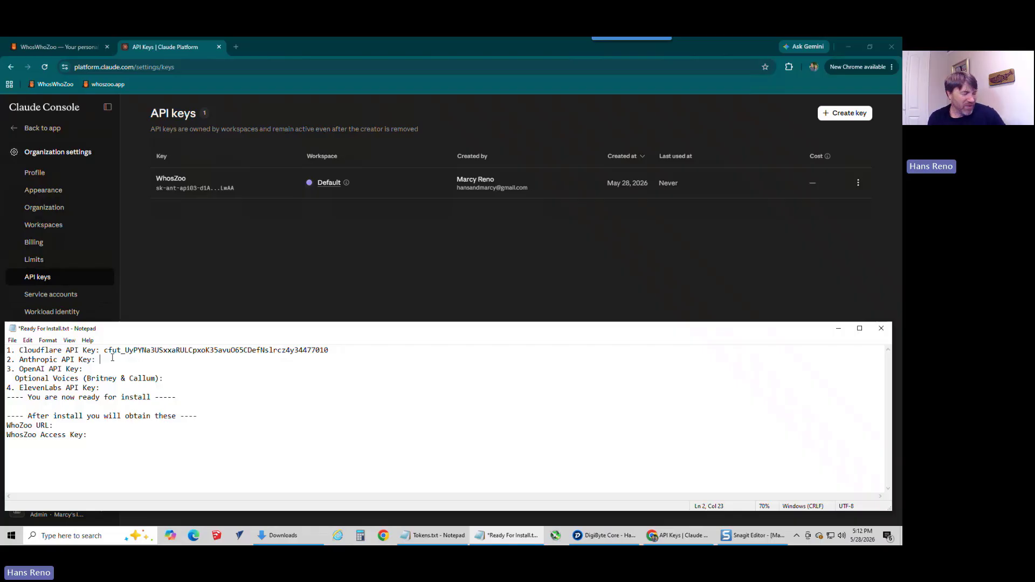
key("ctrl+v")
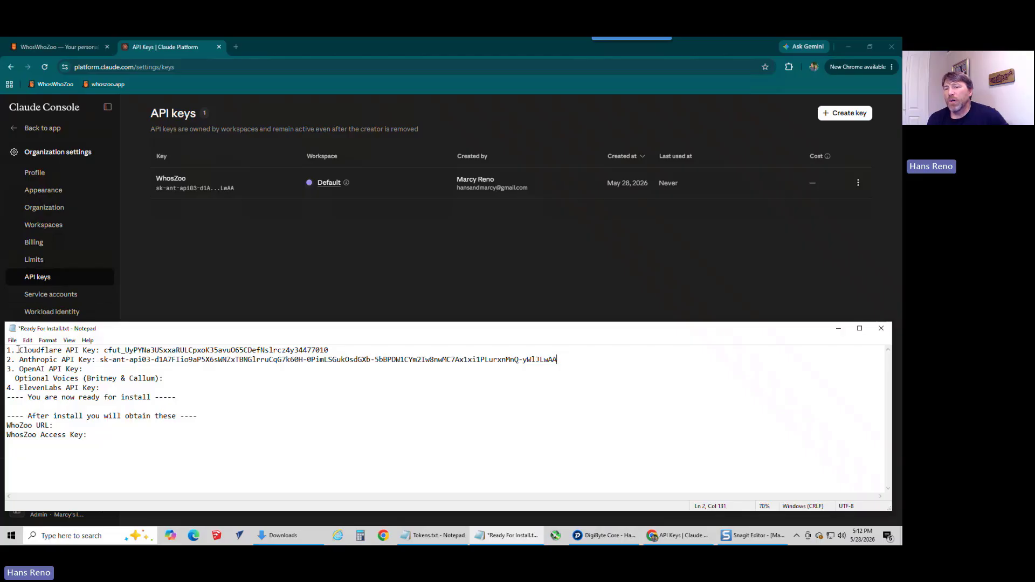
left_click_drag(18, 350, 336, 346)
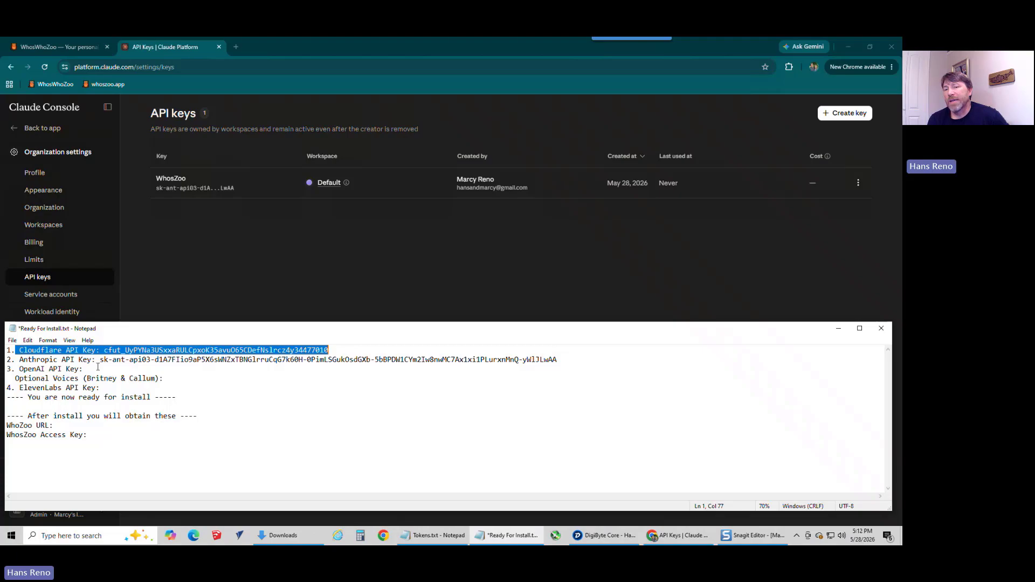
left_click_drag(97, 368, 29, 369)
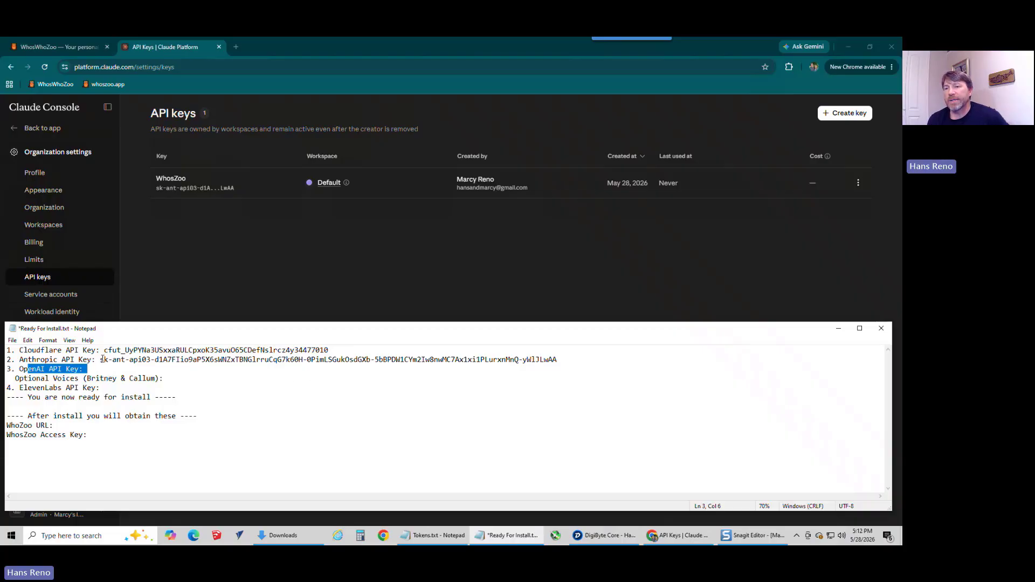
left_click(130, 369)
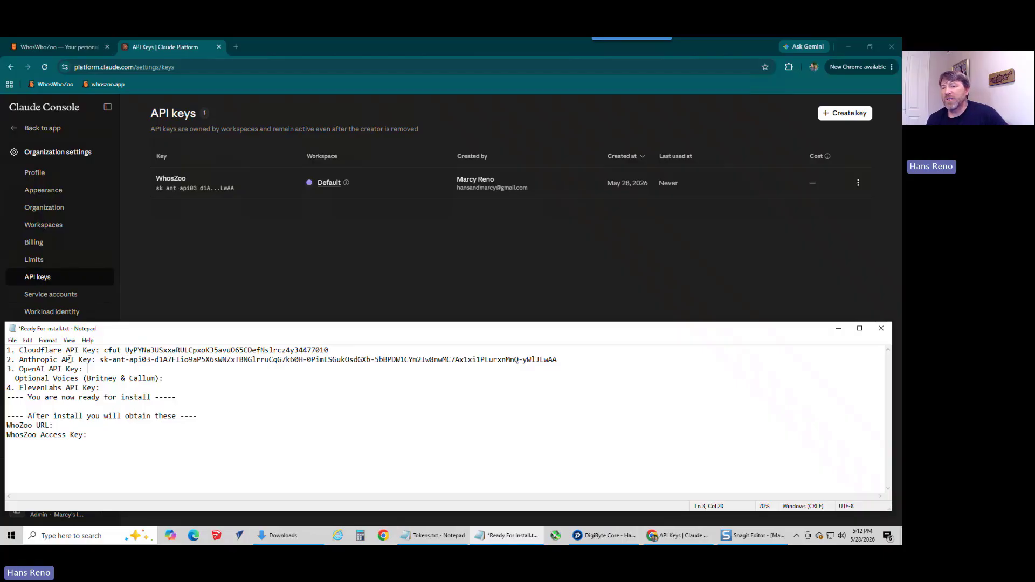
left_click_drag(19, 359, 568, 356)
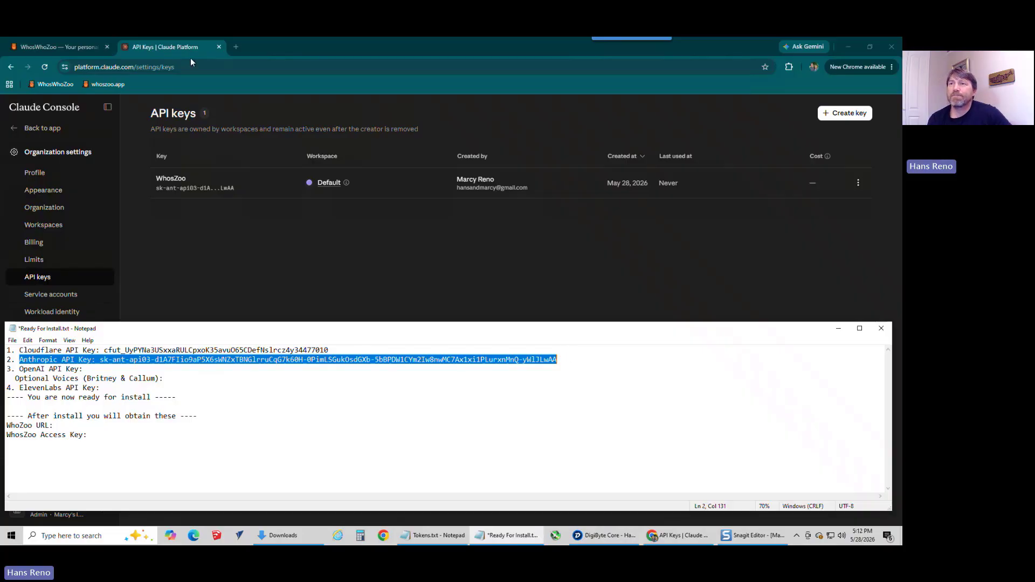
Step: Close the Claude Console page and open the OpenAI platform from the prerequisites on the WhosWhoZoo page
left_click(218, 47)
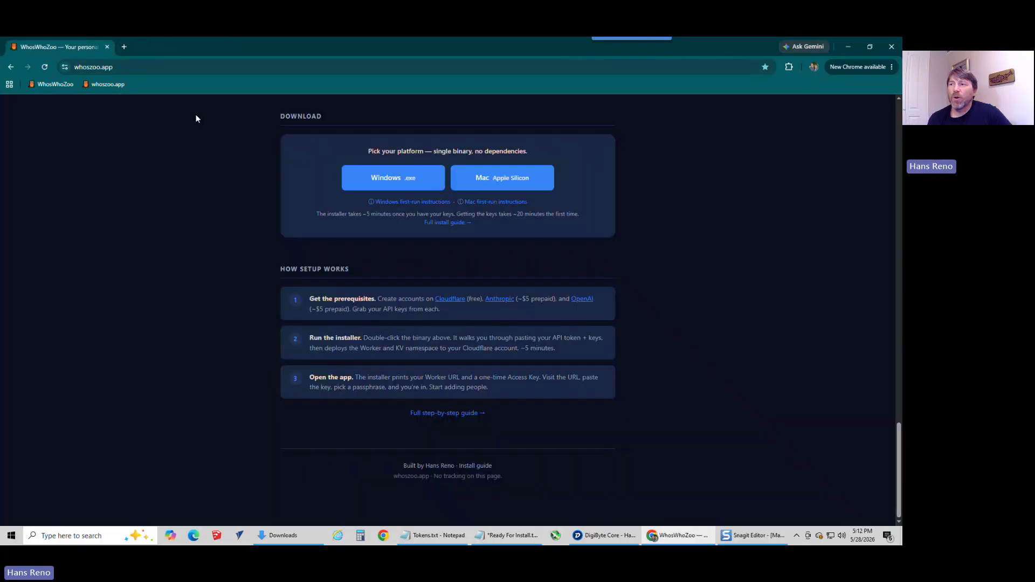
left_click(581, 298)
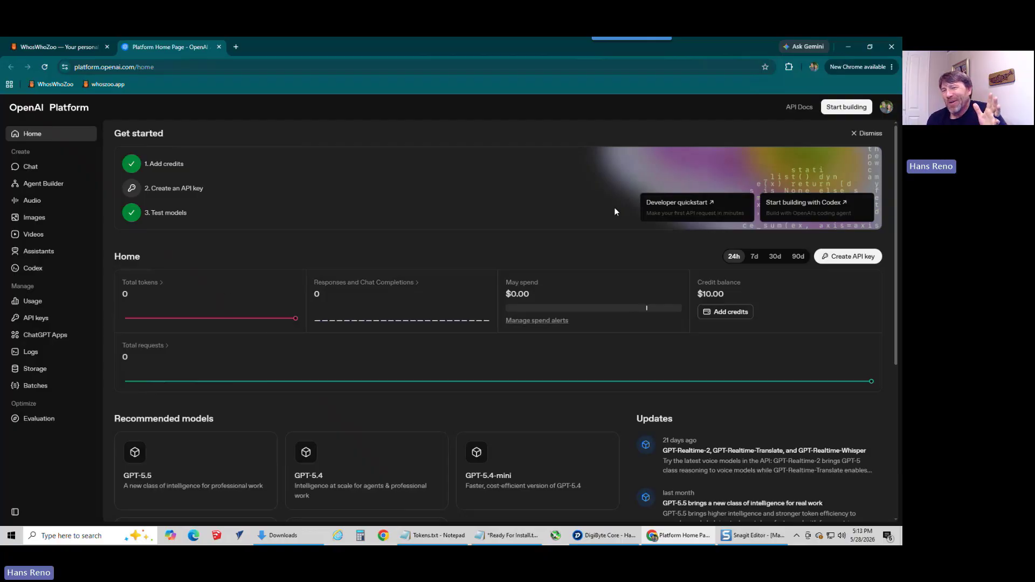
Step: Check the OpenAI usage, the organization's monthly budget limits and the prepaid credit balance
left_click(31, 302)
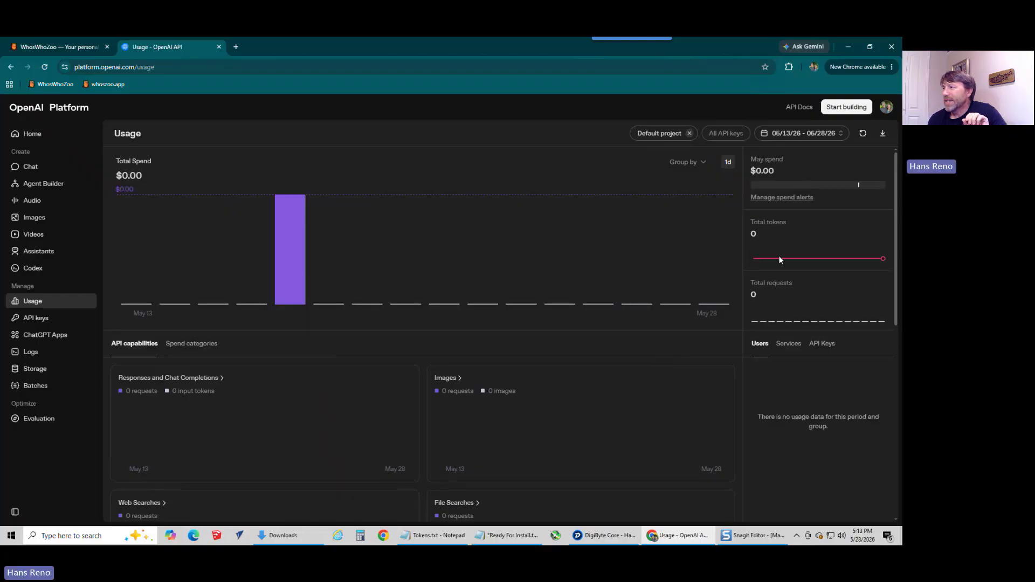
left_click(779, 199)
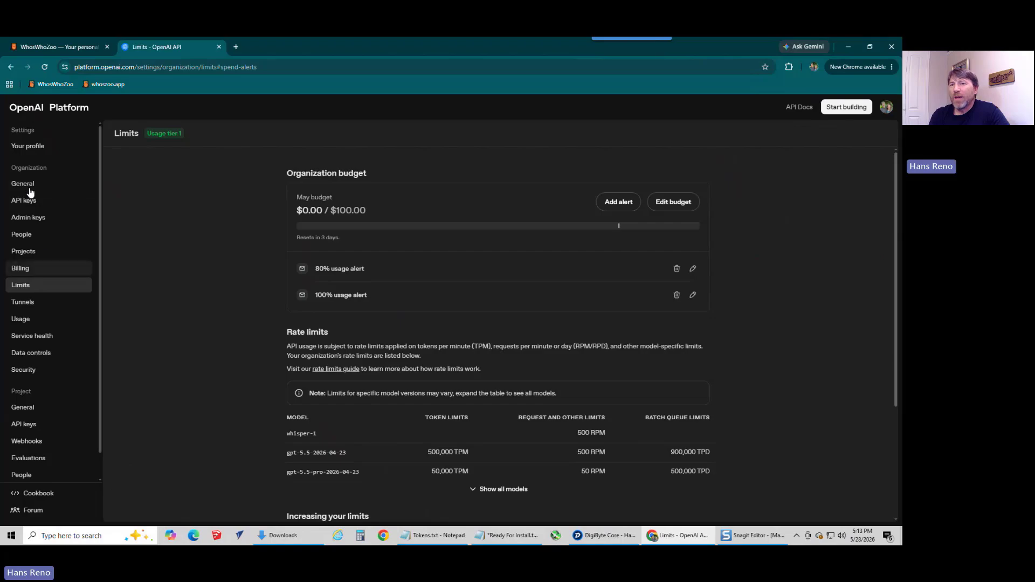
left_click(22, 269)
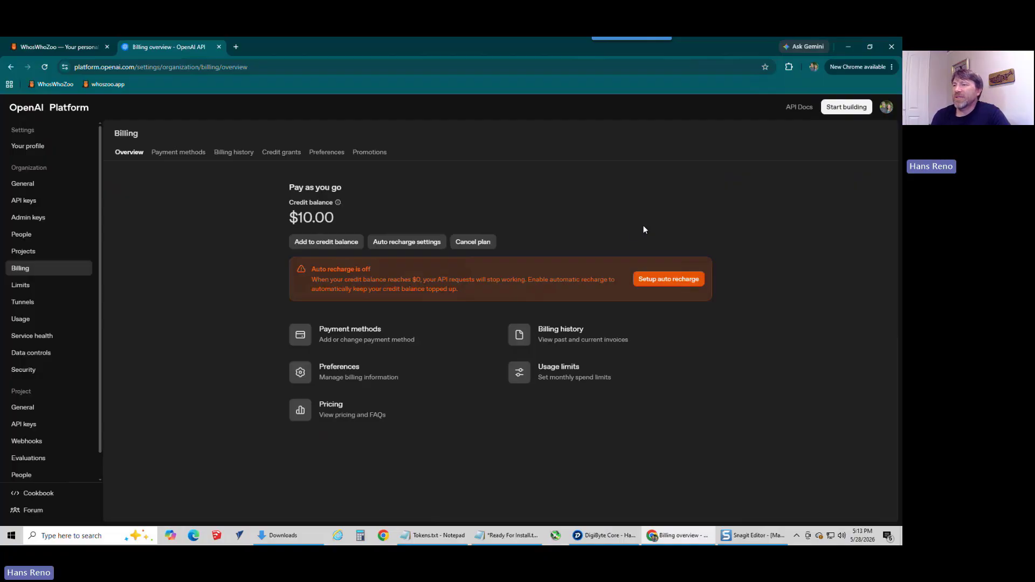
left_click_drag(302, 222, 357, 215)
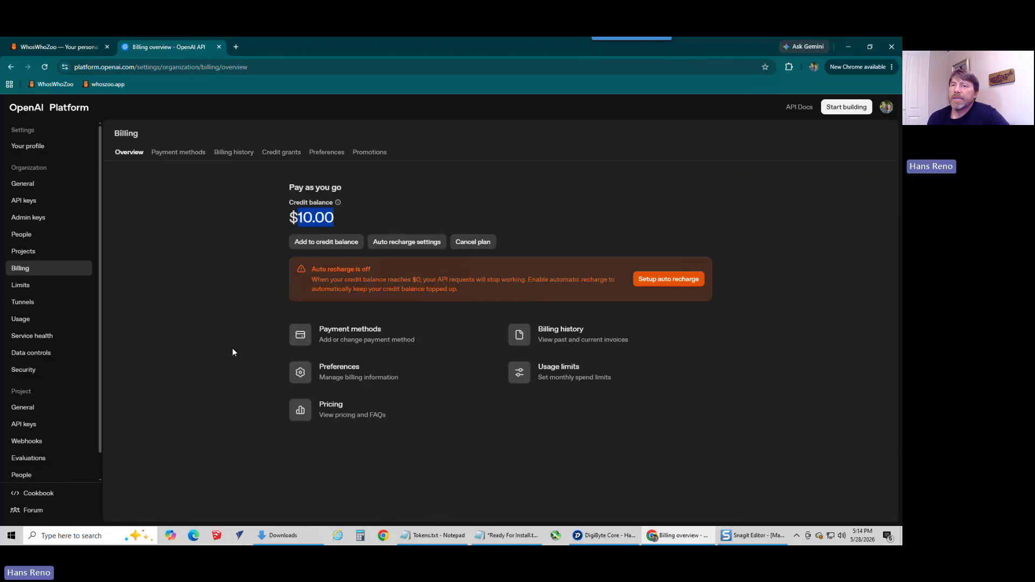
Step: Create a project secret key named whoszoo in the Default project with All permissions
left_click(35, 426)
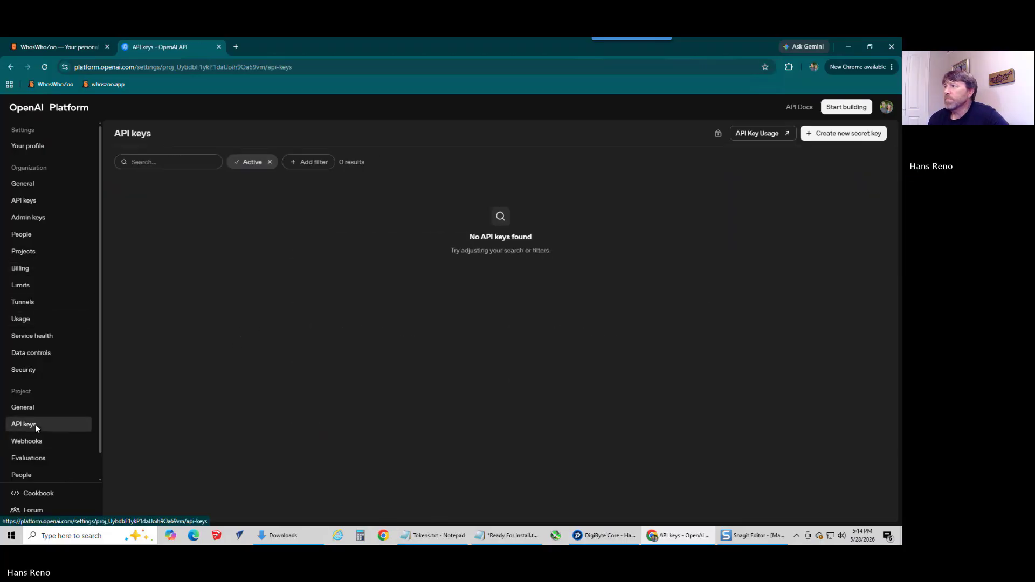
left_click(848, 134)
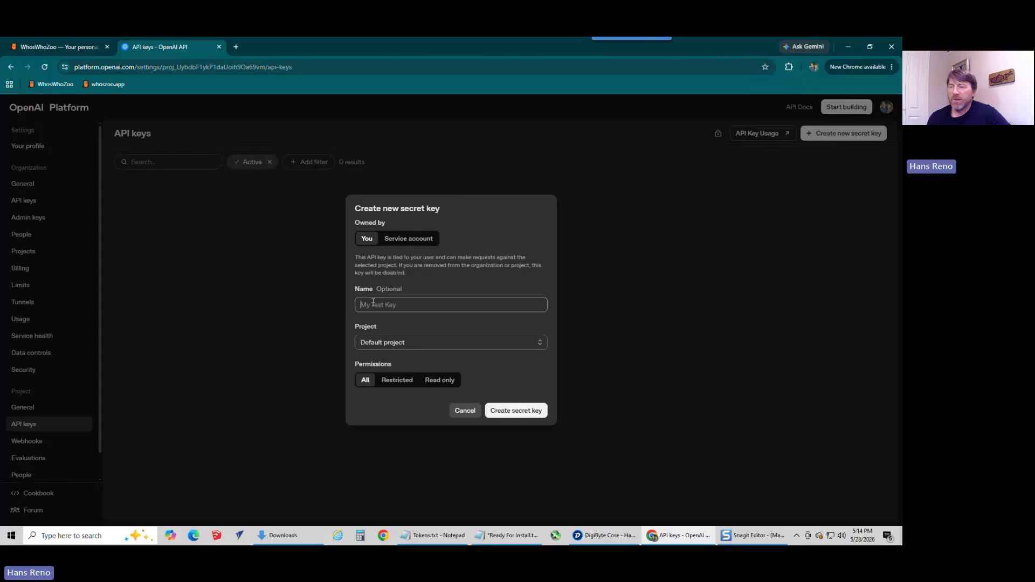
type("whoszoo")
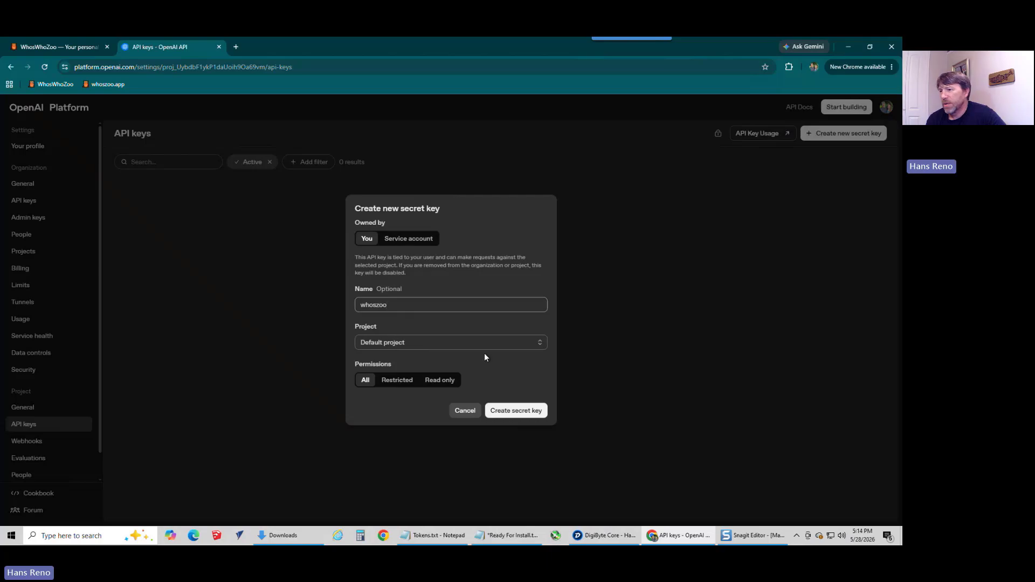
left_click(513, 412)
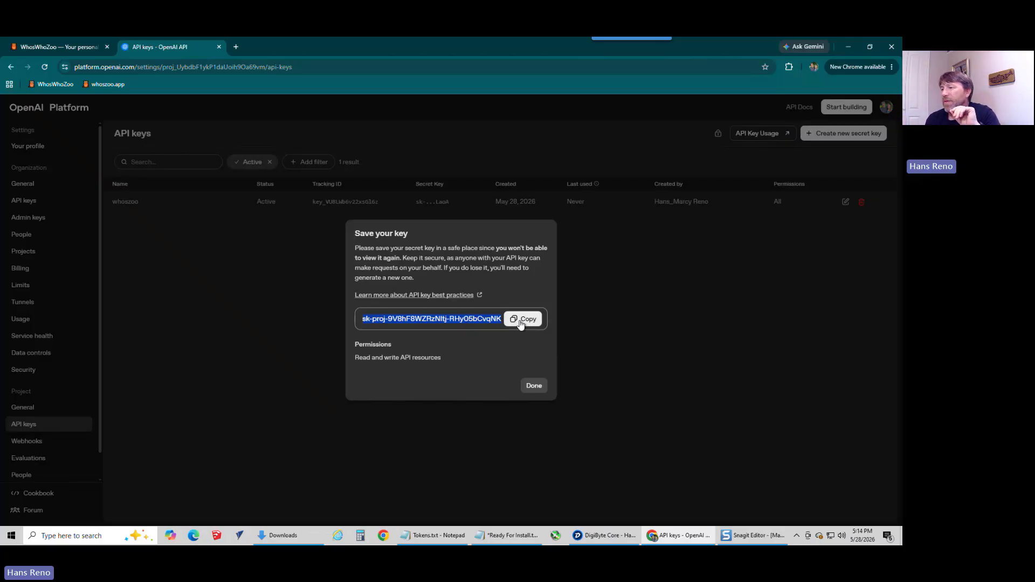
Step: Copy the new OpenAI secret key and paste it after OpenAI API Key in the Ready For Install.txt notes
left_click(521, 322)
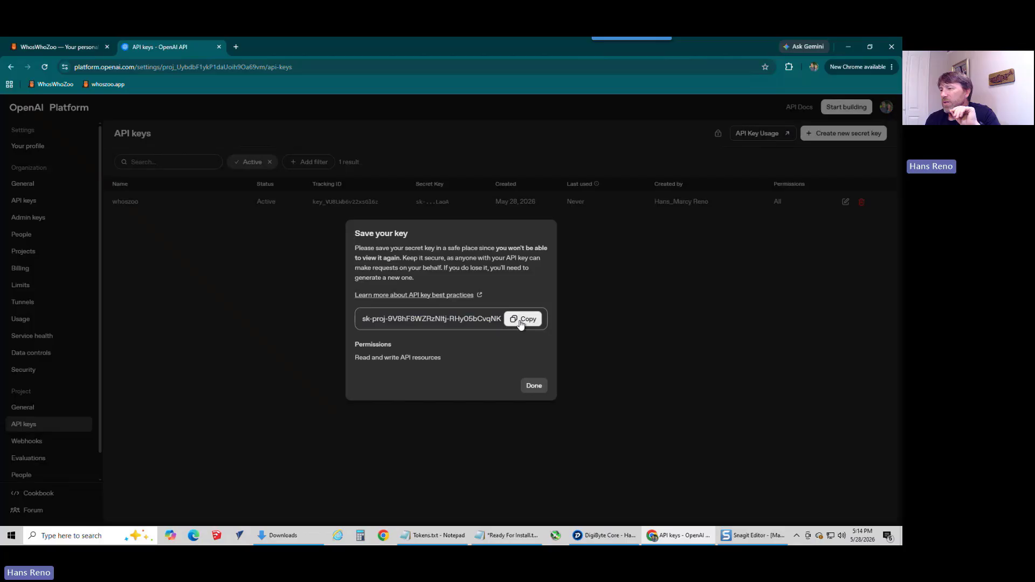
left_click(534, 386)
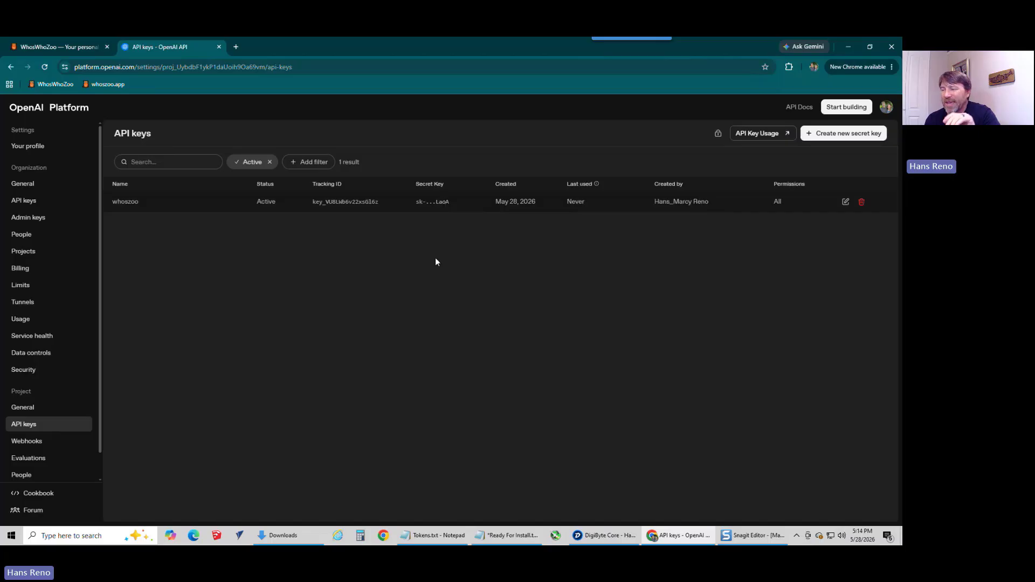
left_click(509, 535)
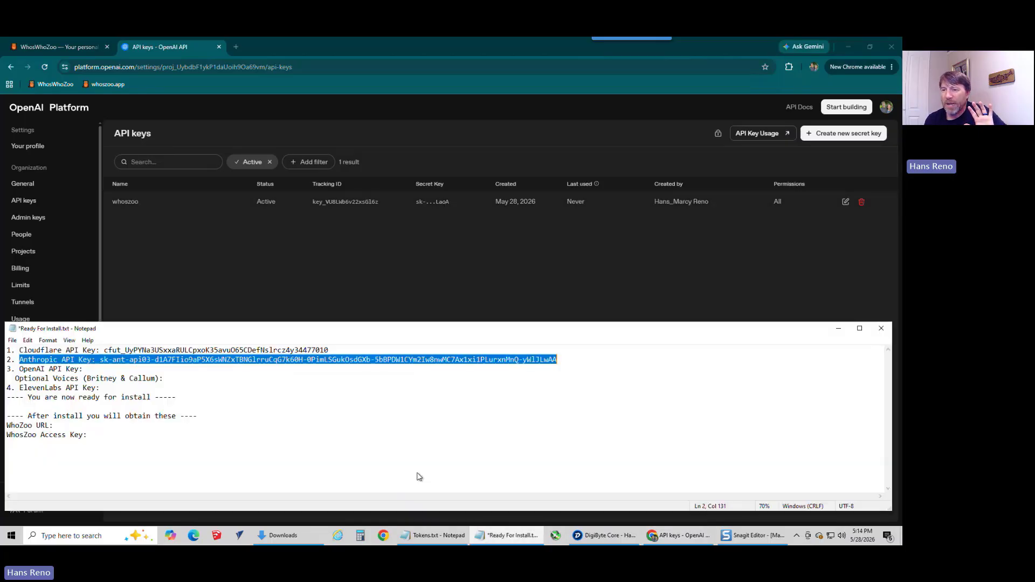
left_click(110, 370)
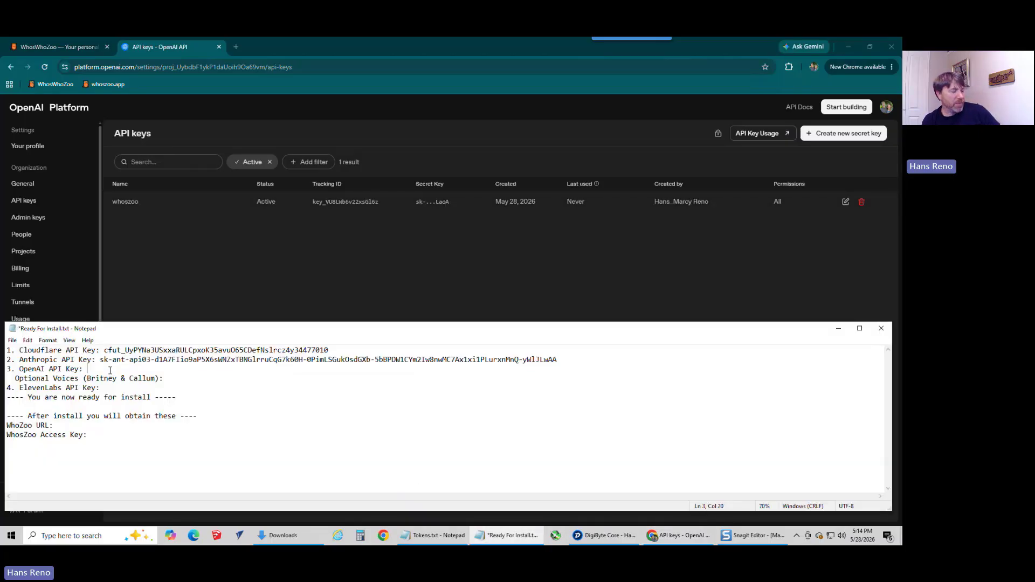
key("ctrl+v")
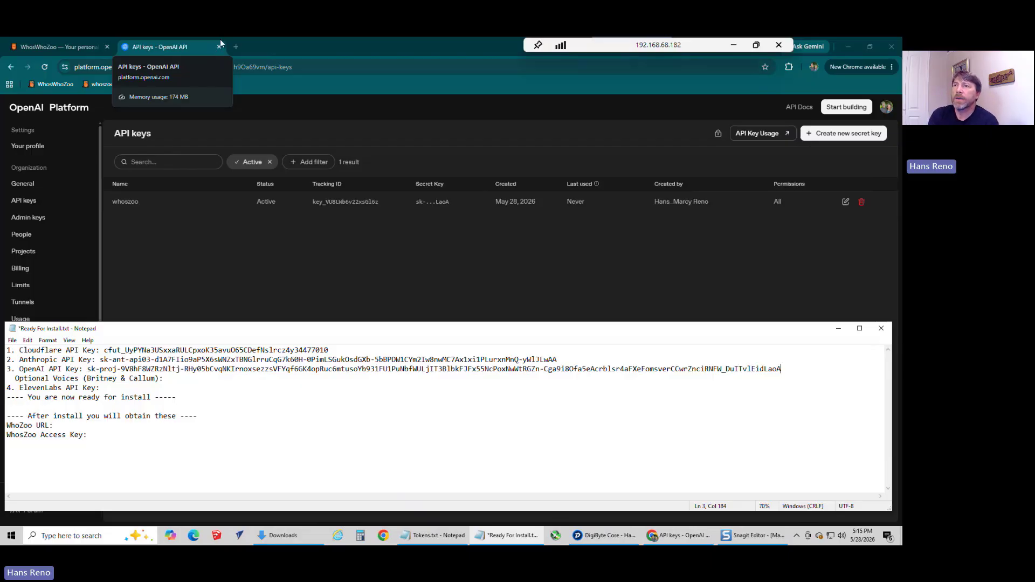
Step: Close the OpenAI API keys page and open the ElevenLabs app's home page from elevenlabs.io in a new browser tab
left_click(218, 47)
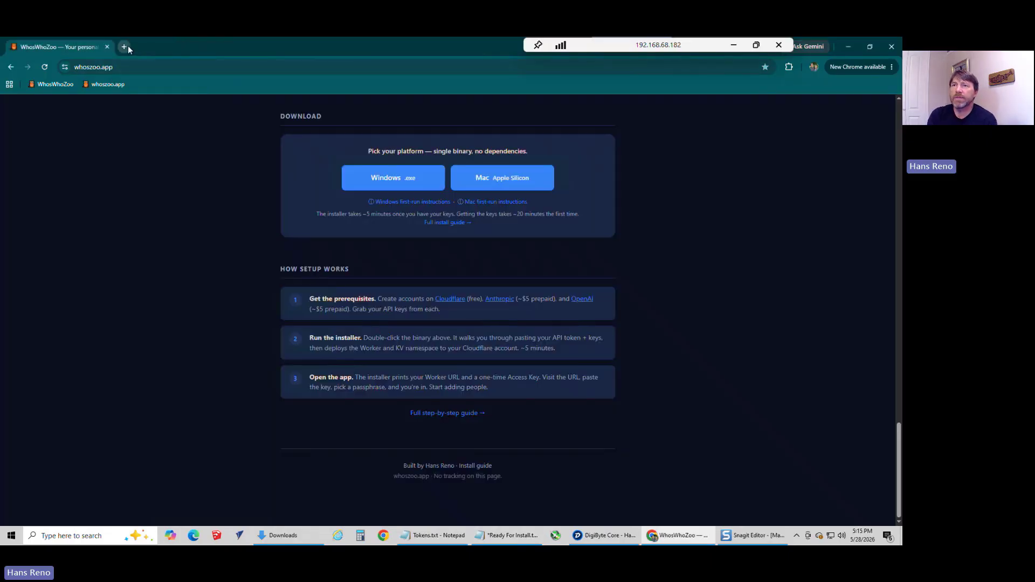
left_click(126, 47)
type("el")
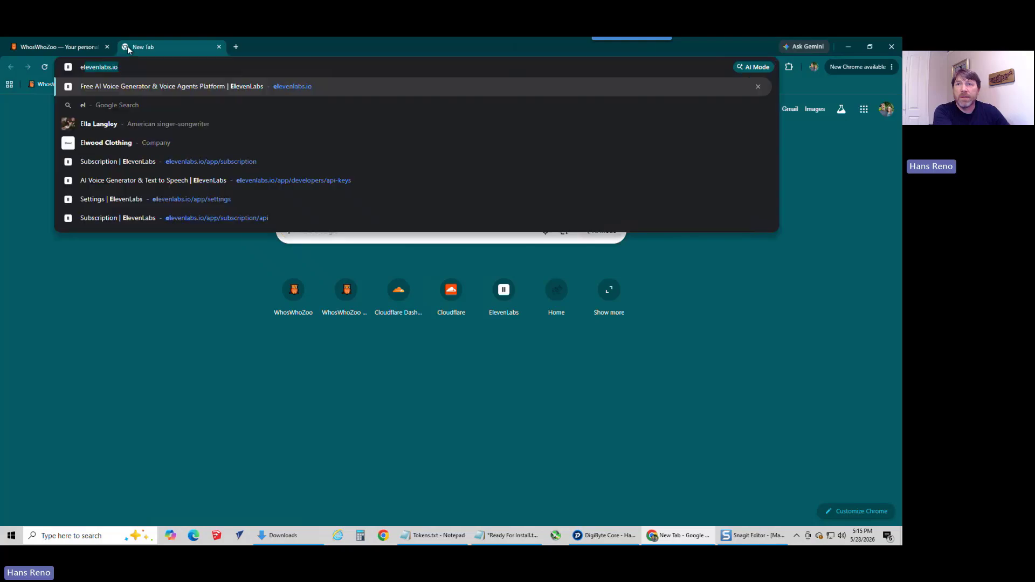
key("Return")
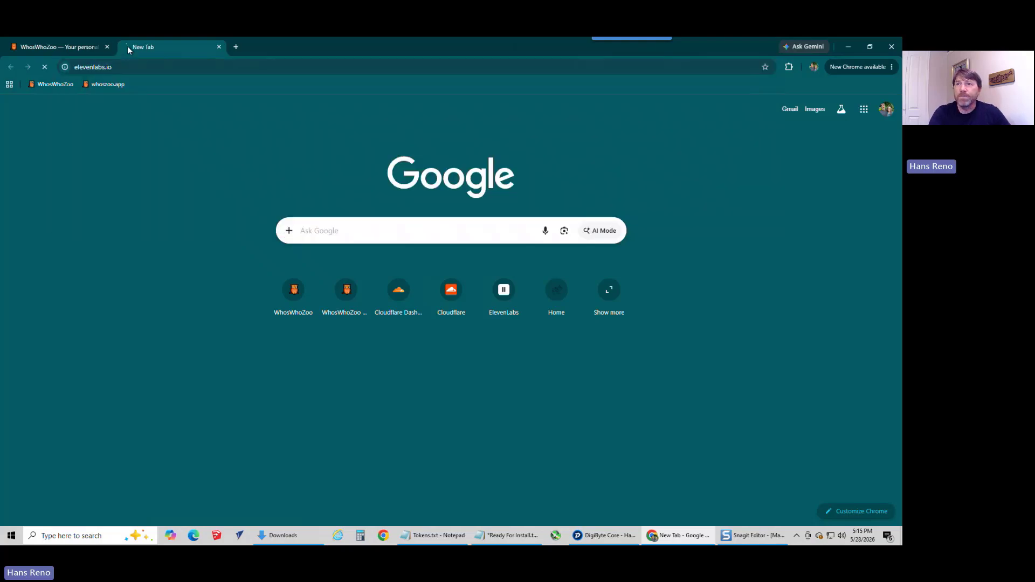
left_click(709, 110)
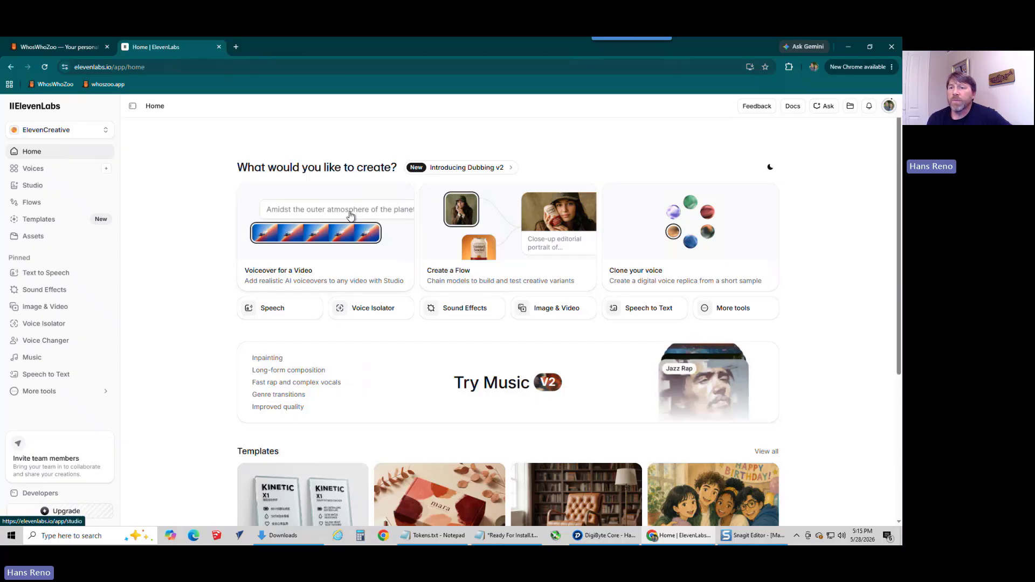
Step: Review the ElevenLabs subscription plans for ElevenCreative, the ElevenAPI pricing and the account's credit balance
left_click(890, 107)
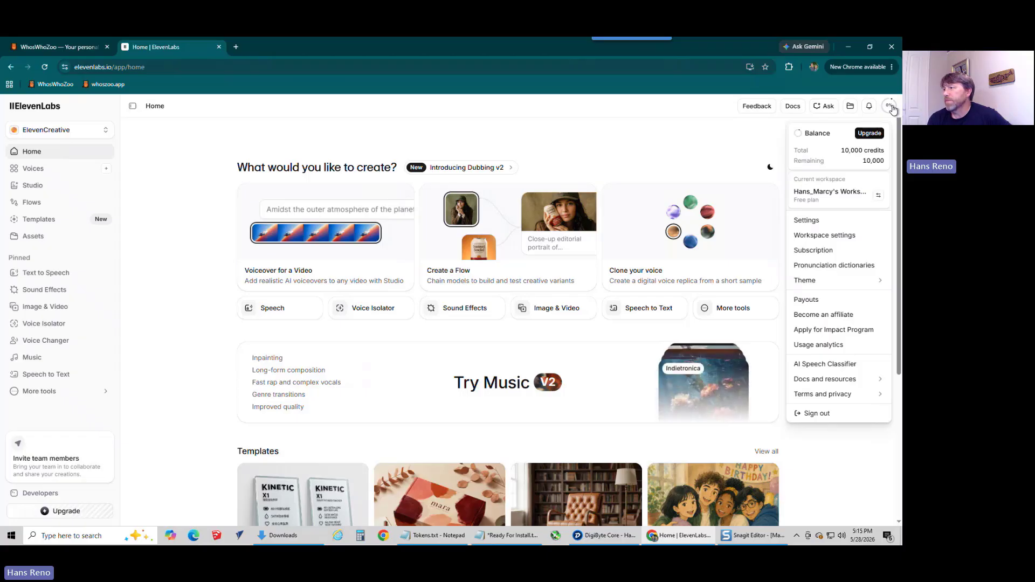
left_click(806, 252)
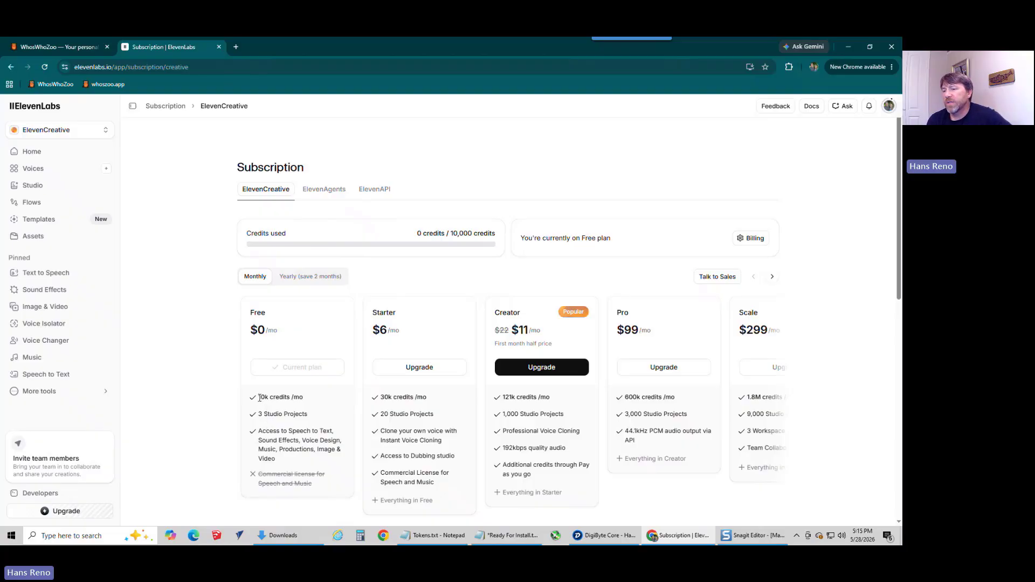
left_click_drag(258, 397, 307, 402)
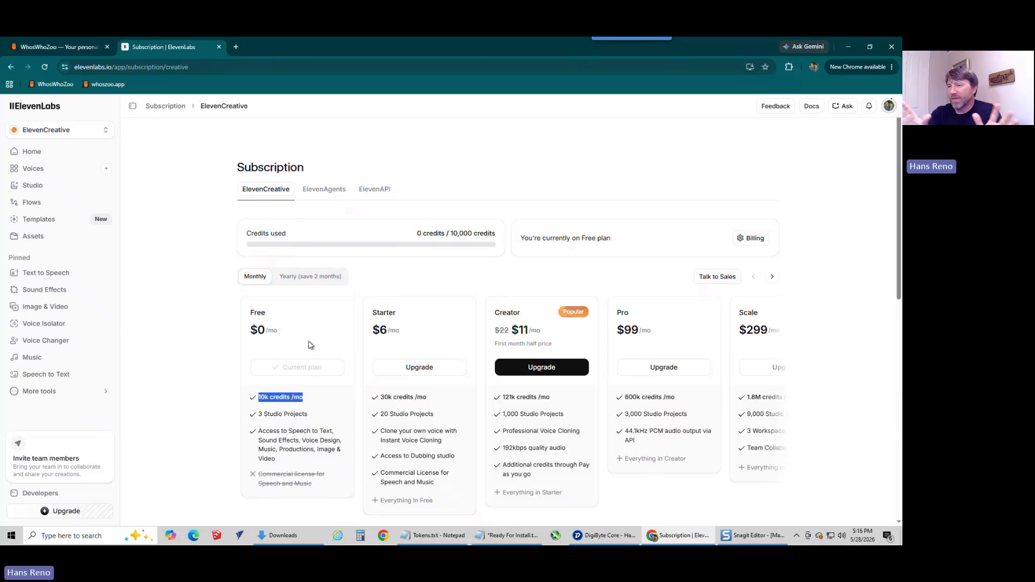
left_click(374, 192)
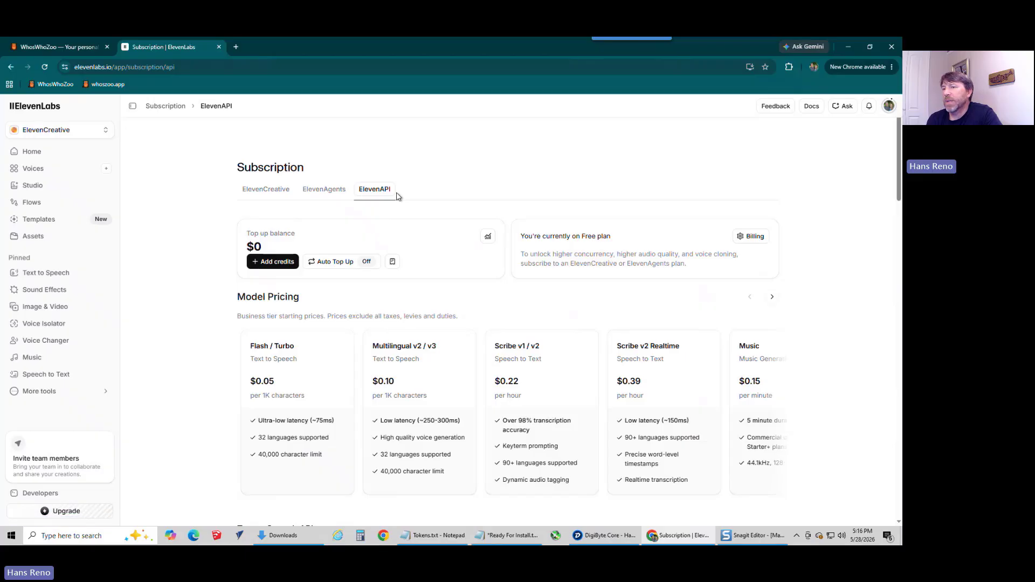
left_click(253, 197)
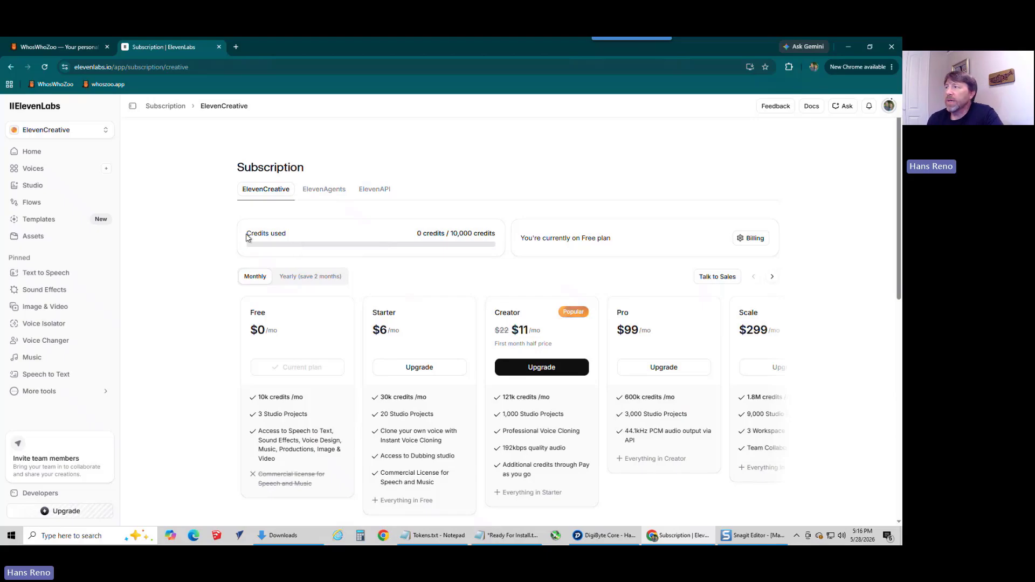
left_click(889, 111)
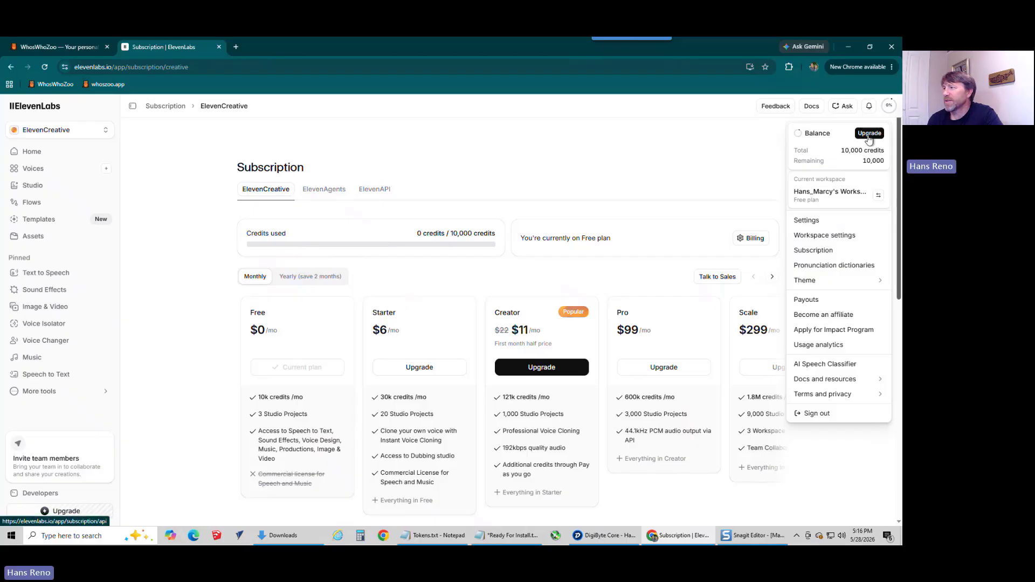
left_click(628, 172)
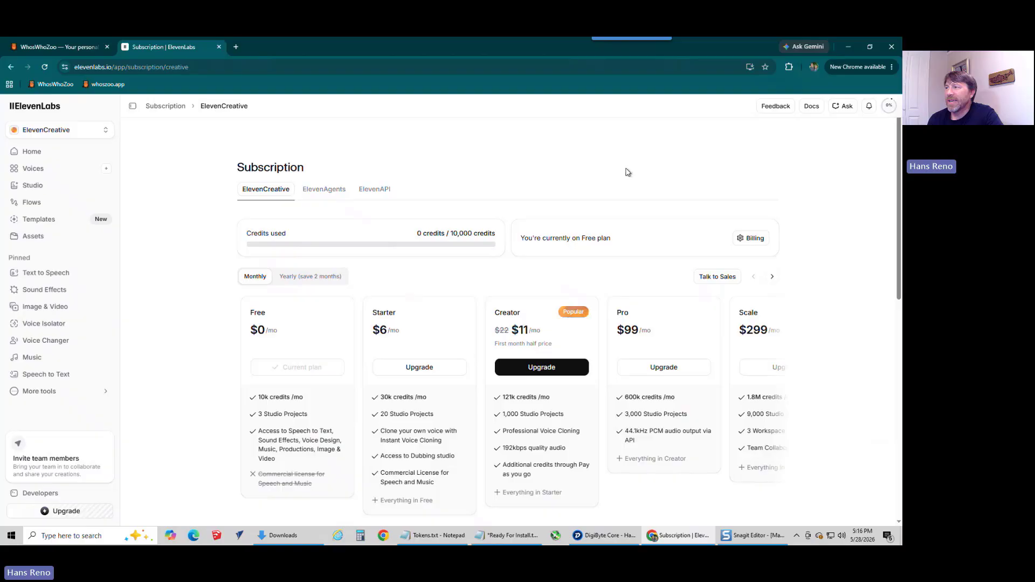
Step: Create a restricted ElevenLabs API key named whoszoo with Access enabled for Text to Speech
left_click(45, 499)
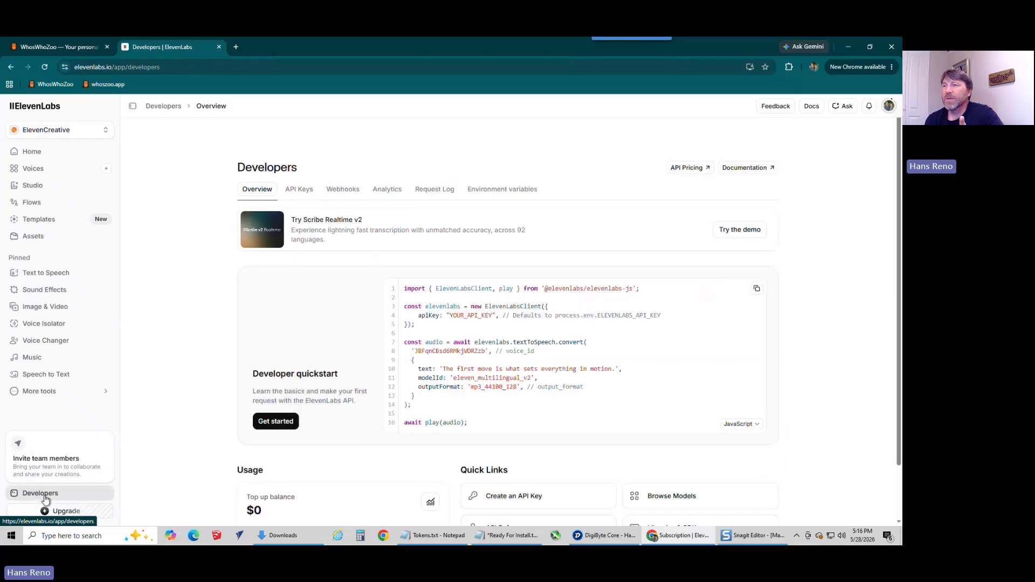
left_click(300, 189)
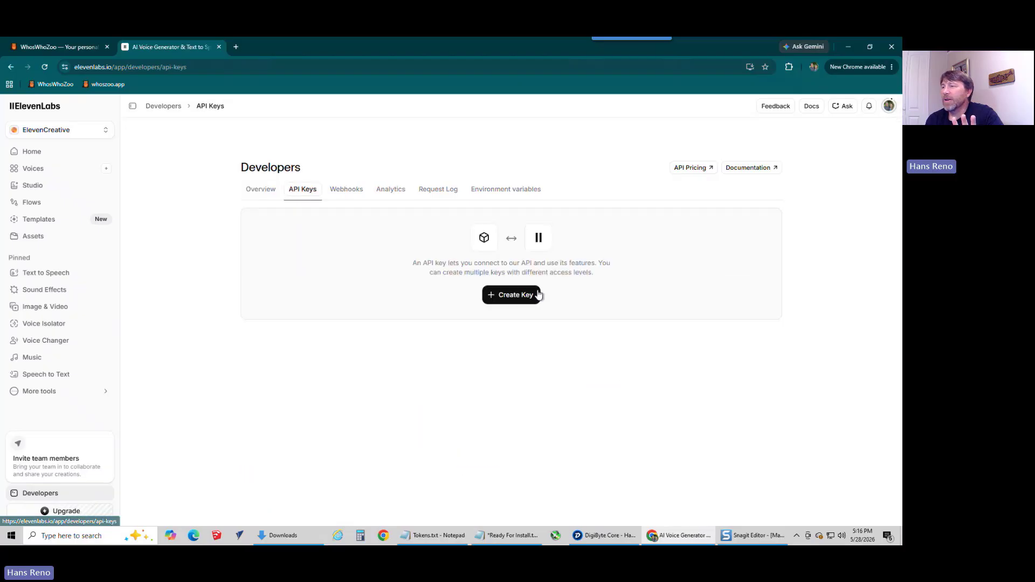
left_click(516, 296)
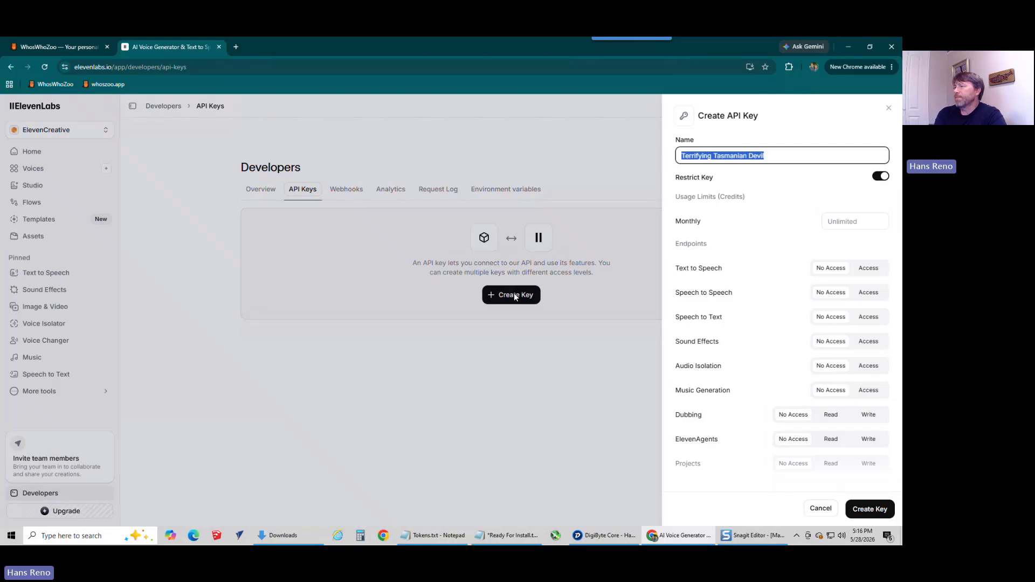
left_click(869, 269)
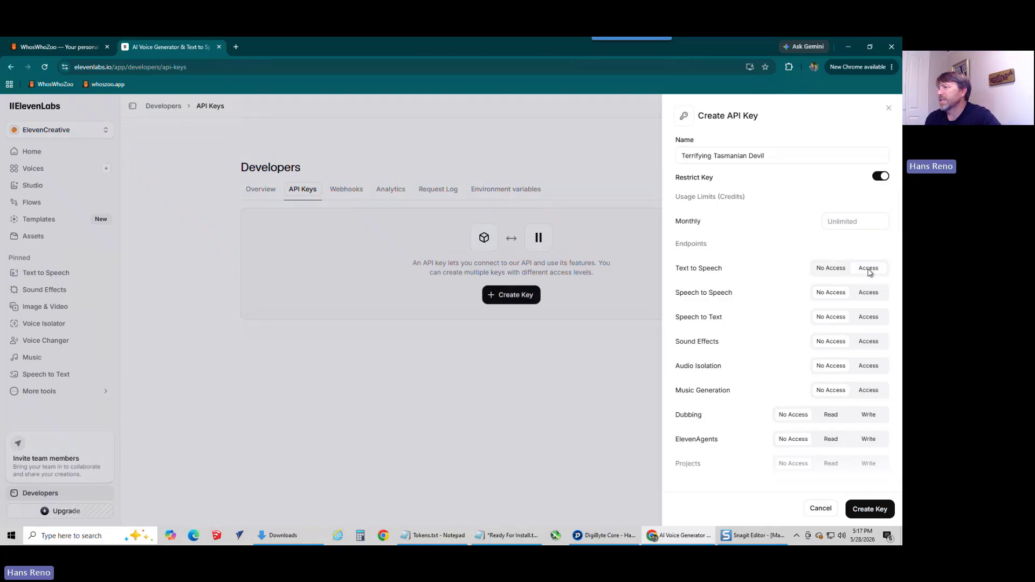
left_click(692, 143)
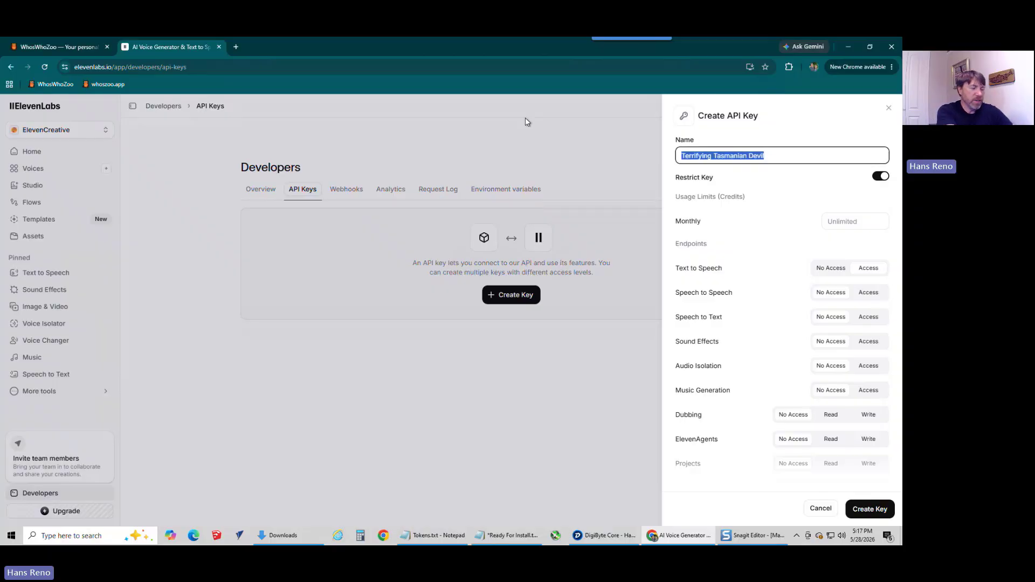
type("whoszoo")
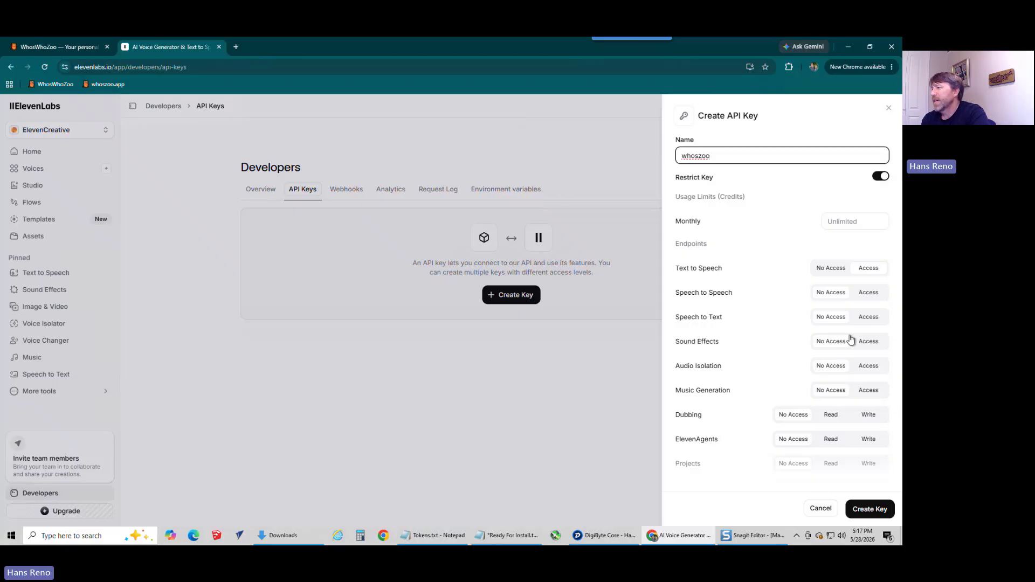
left_click_drag(674, 267, 730, 268)
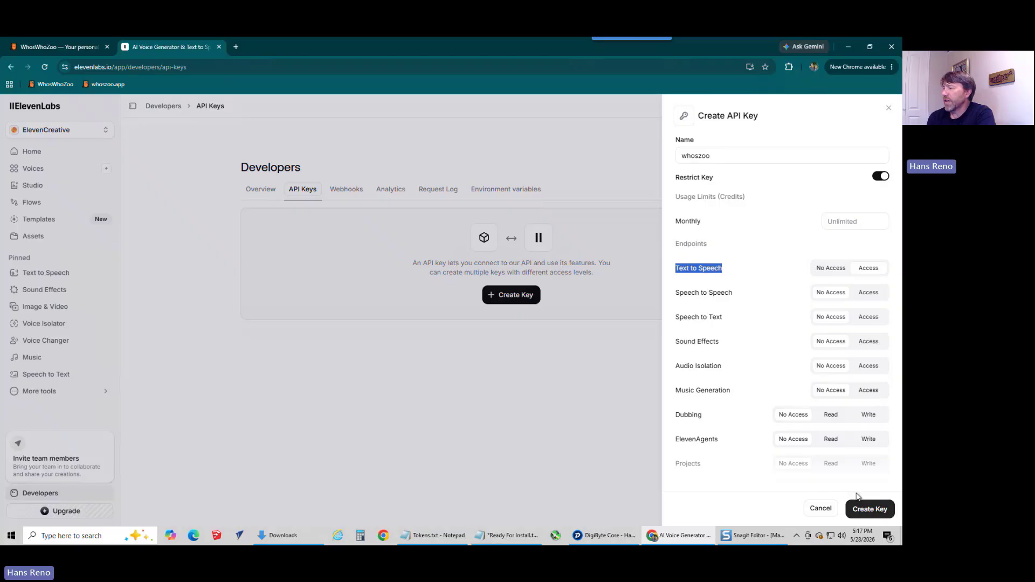
left_click(864, 516)
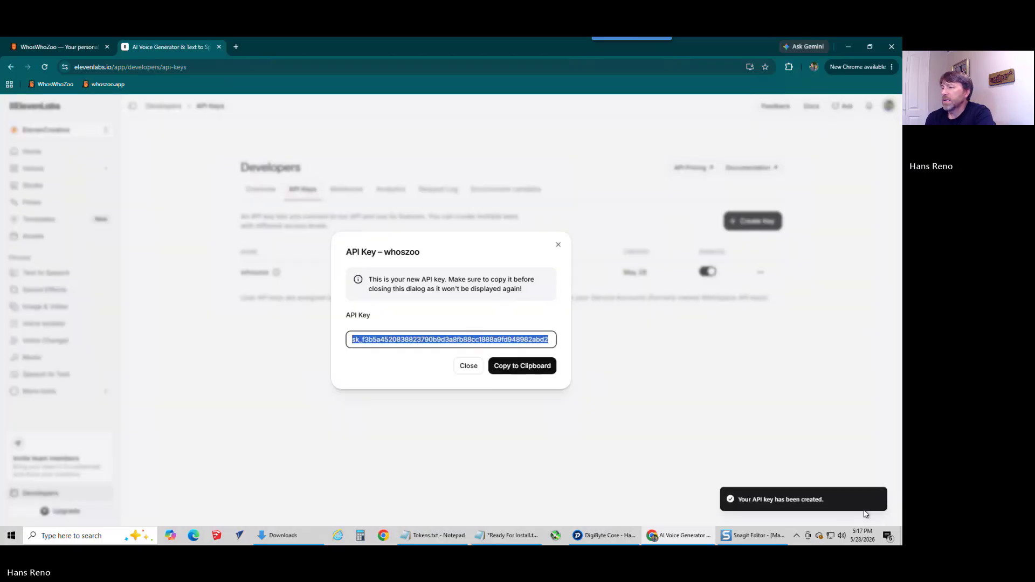
Step: Copy the new ElevenLabs API key and paste it after ElevenLabs API Key in the Ready For Install.txt notes
left_click(516, 368)
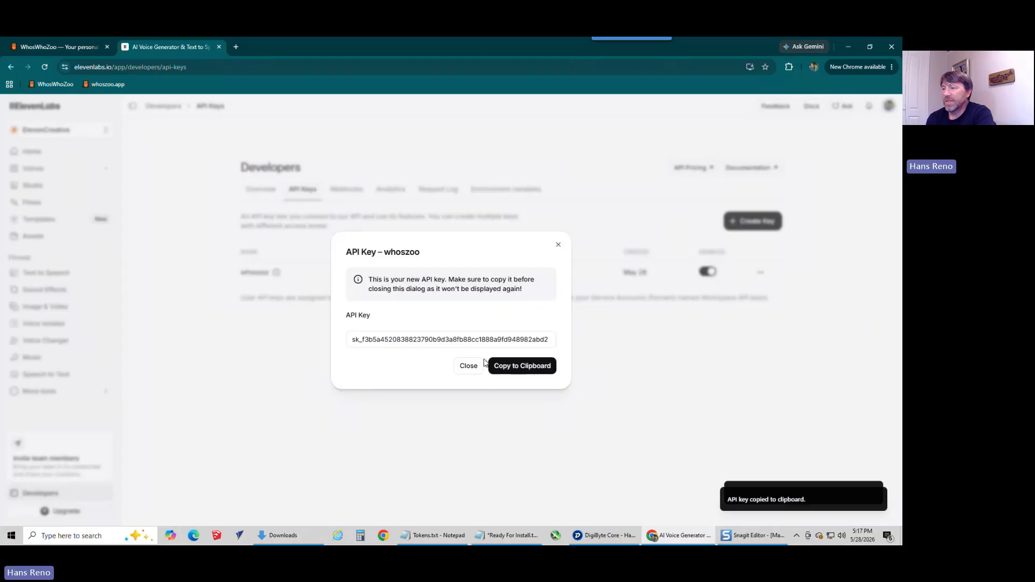
left_click(465, 367)
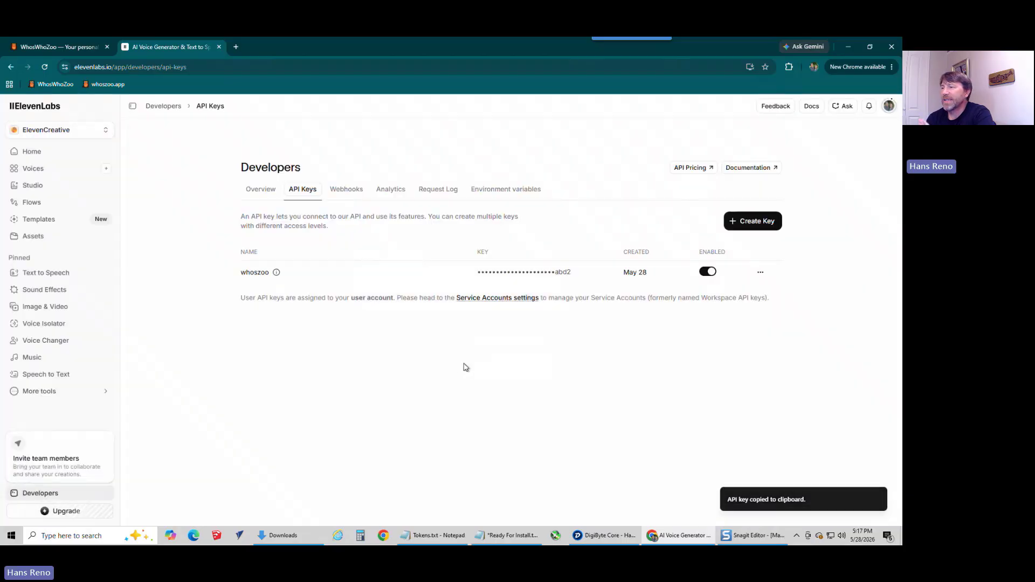
left_click(494, 533)
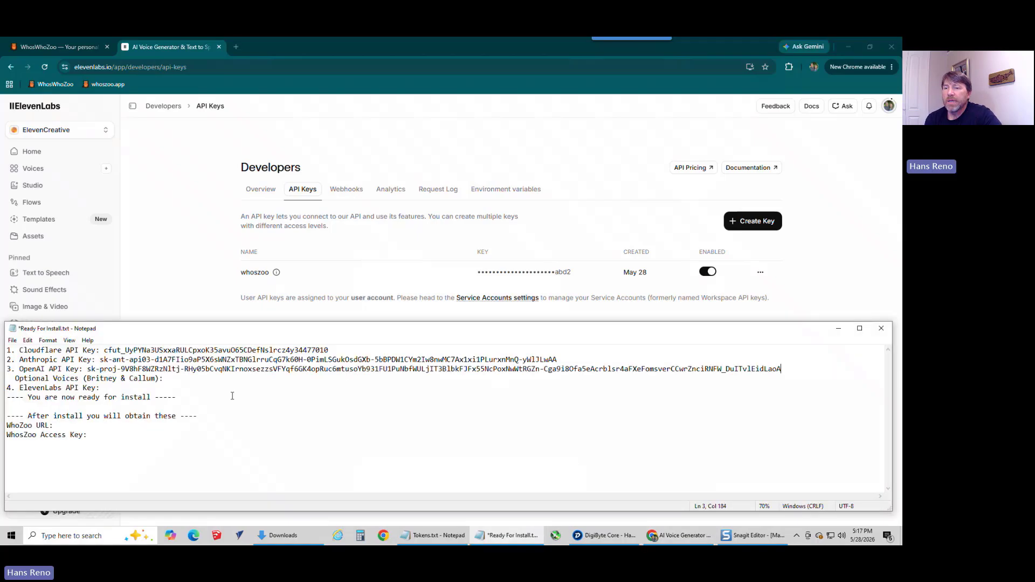
left_click(128, 387)
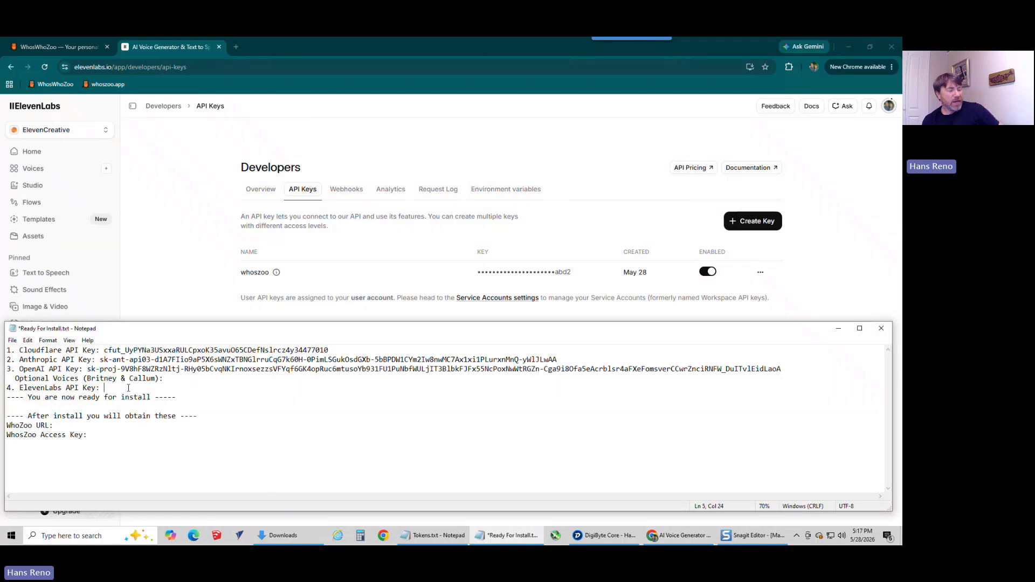
key("ctrl+v")
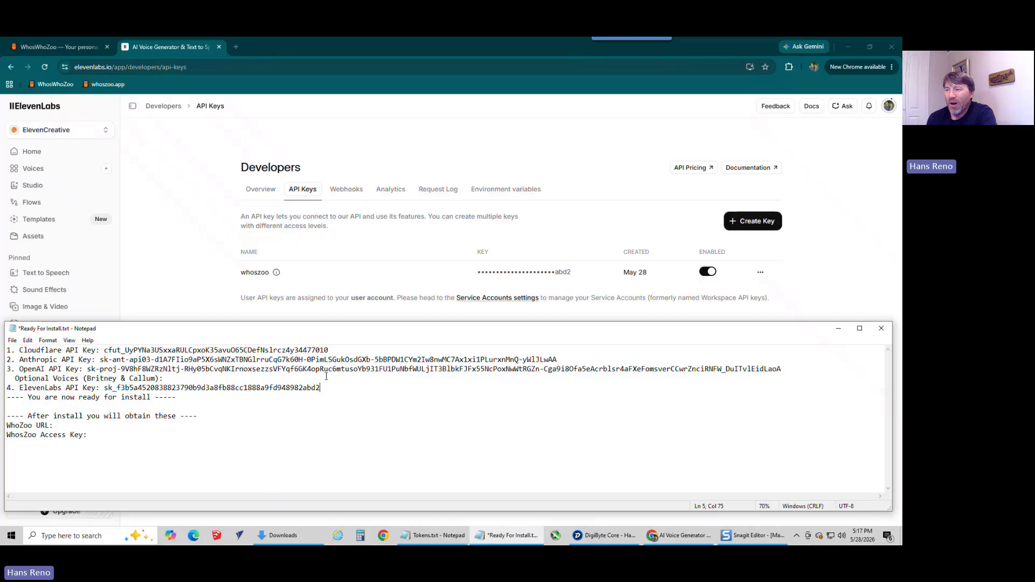
Step: Review the Cloudflare, Anthropic, OpenAI and ElevenLabs key lines in the Ready For Install.txt notes
key("shift+Home")
key("shift+Up")
key("shift+Up")
key("shift+Up")
key("shift+Up")
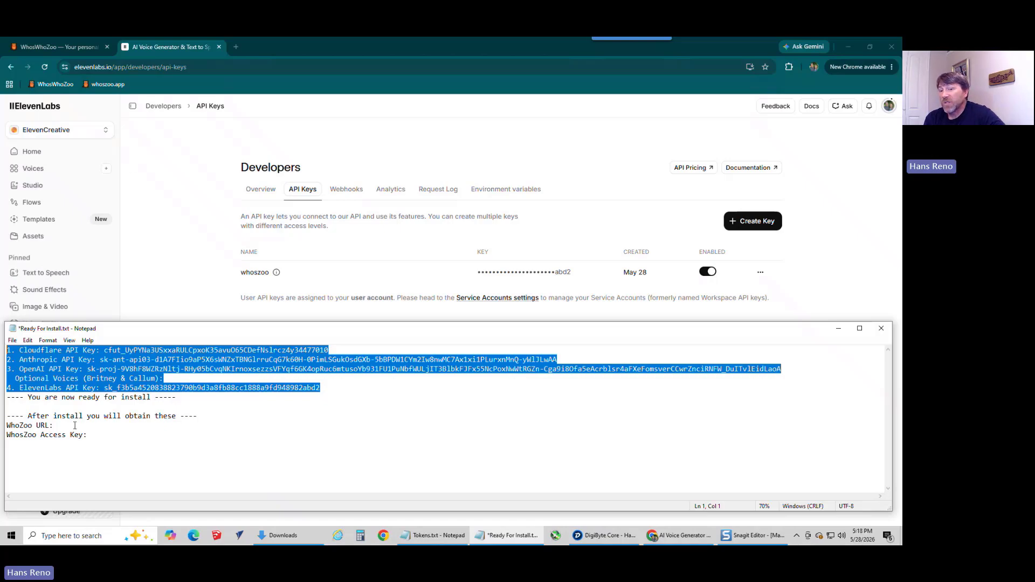
Step: Review the WhoZoo URL and WhosZoo Access Key fields listed under the after-install section of the notes
left_click_drag(95, 437, 2, 425)
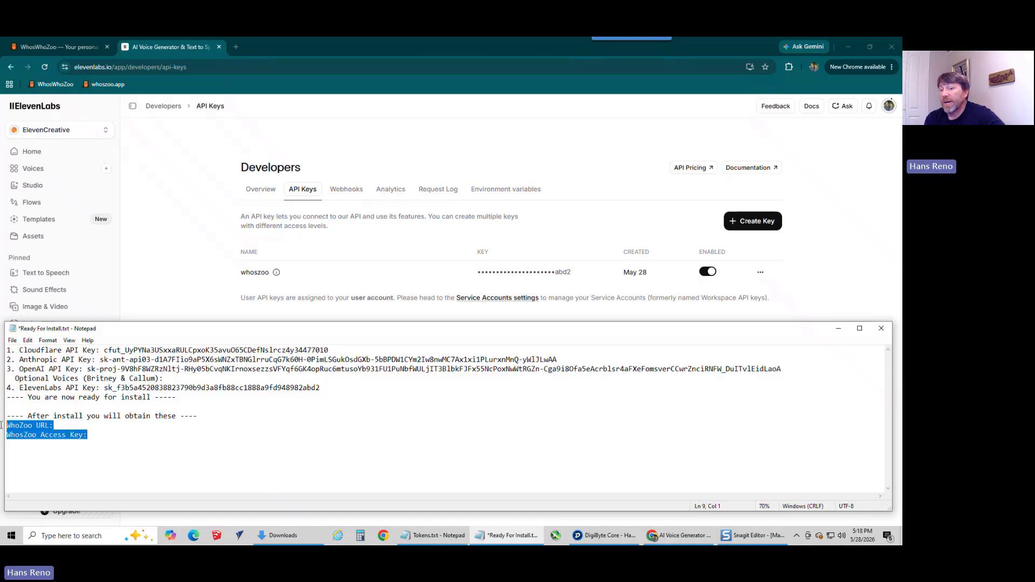
left_click(103, 436)
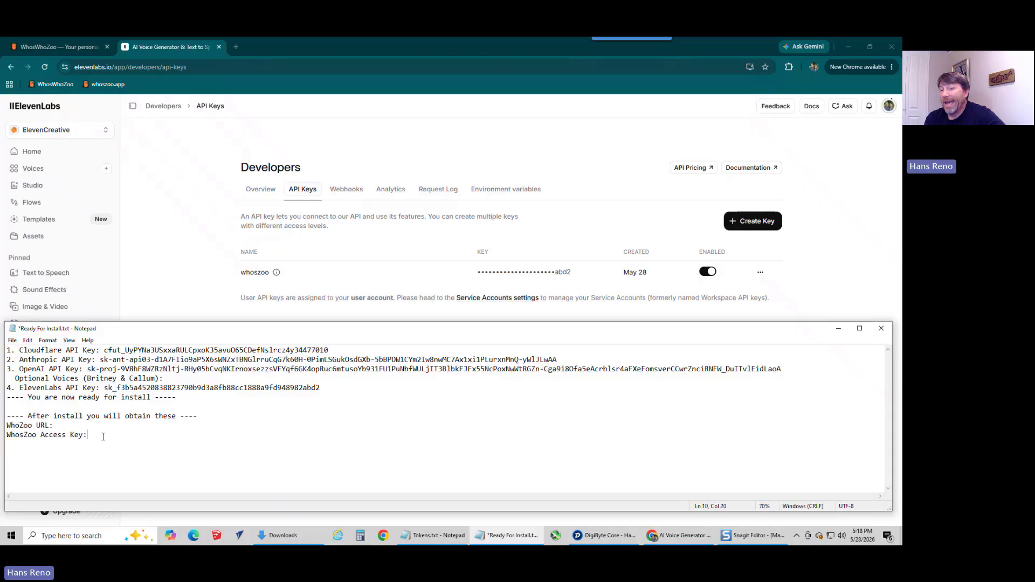
left_click(57, 425)
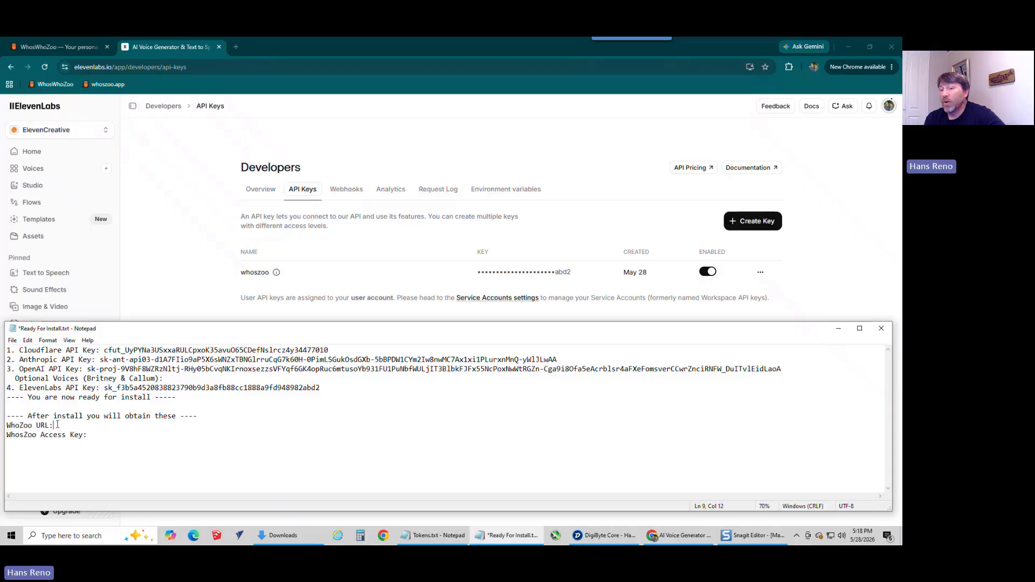
left_click(109, 432)
key("shift+Up")
key("shift+Up")
key("shift+Up")
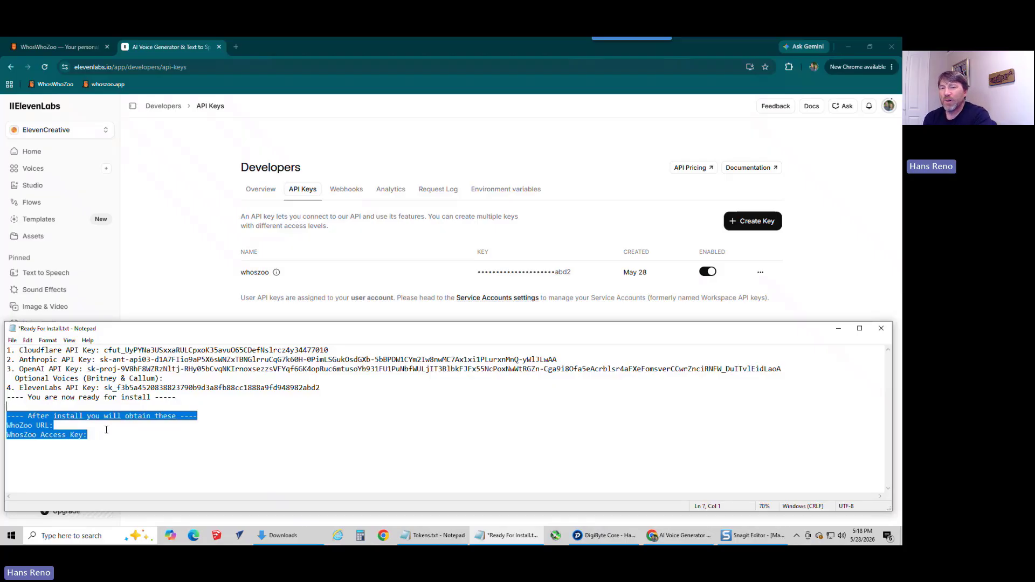
left_click_drag(107, 431, 35, 411)
left_click(97, 453)
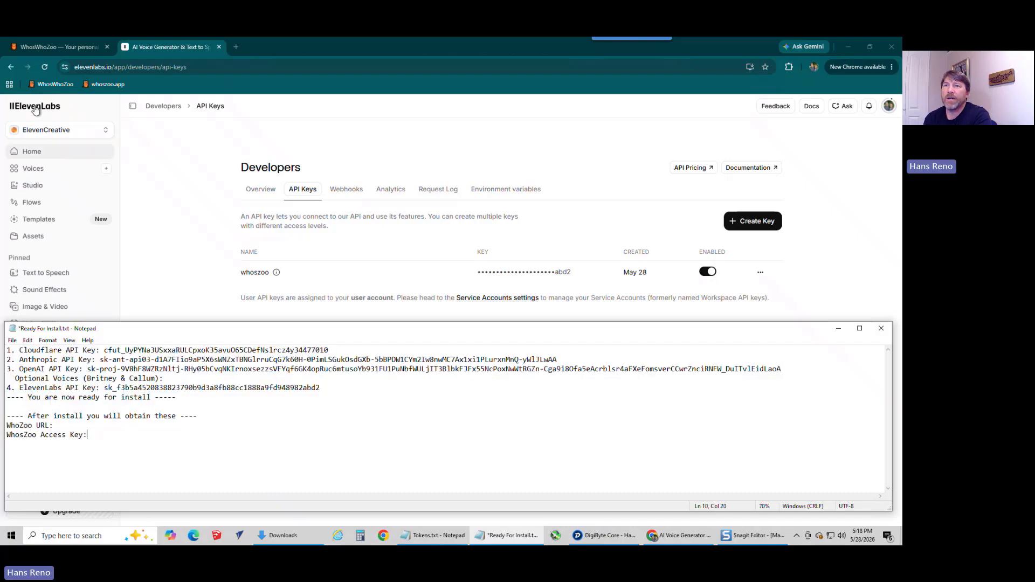
Step: Close the ElevenLabs page in the browser and run whoszoo-setup.exe from the Downloads folder
left_click(56, 45)
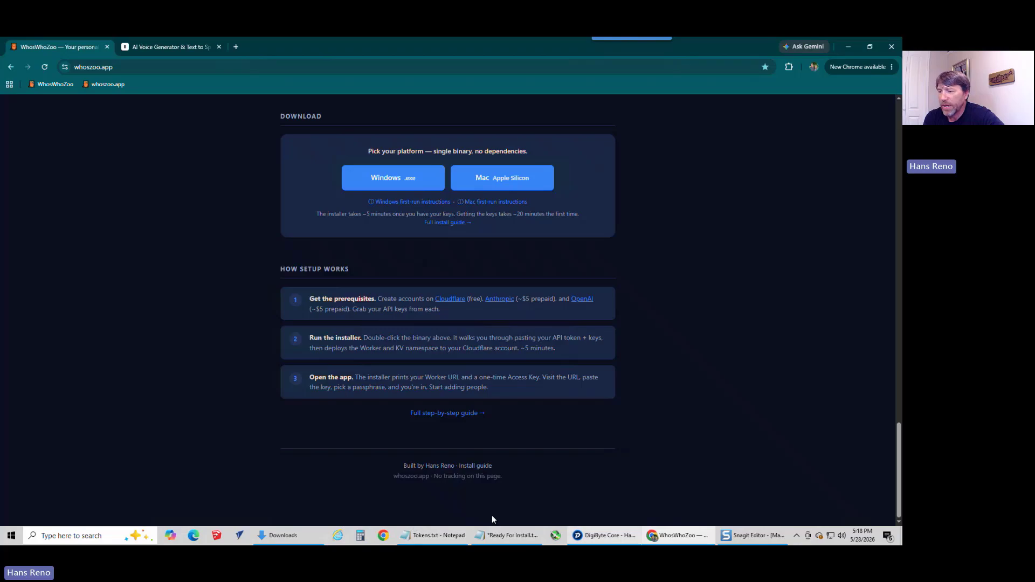
left_click(295, 535)
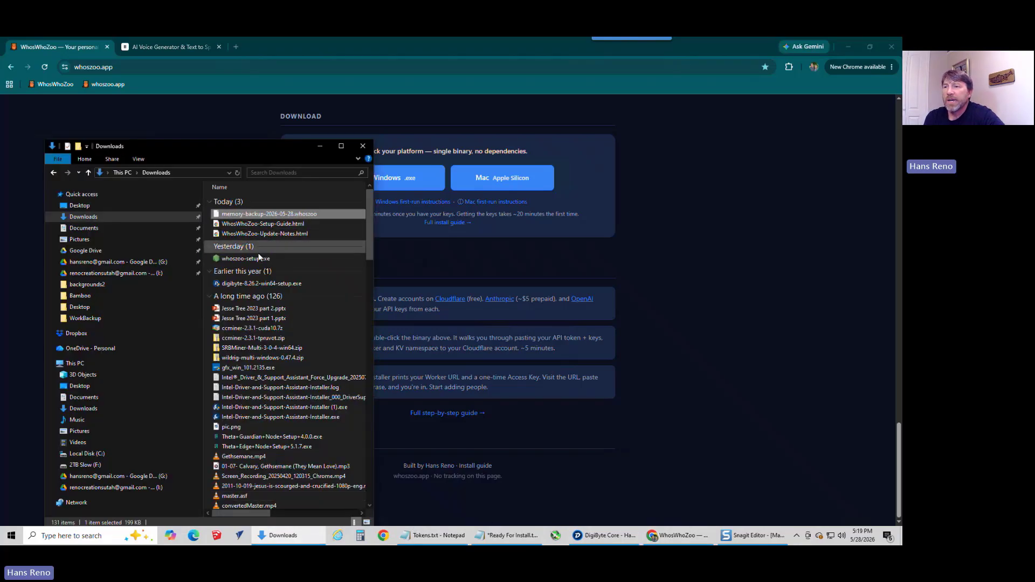
left_click(244, 261)
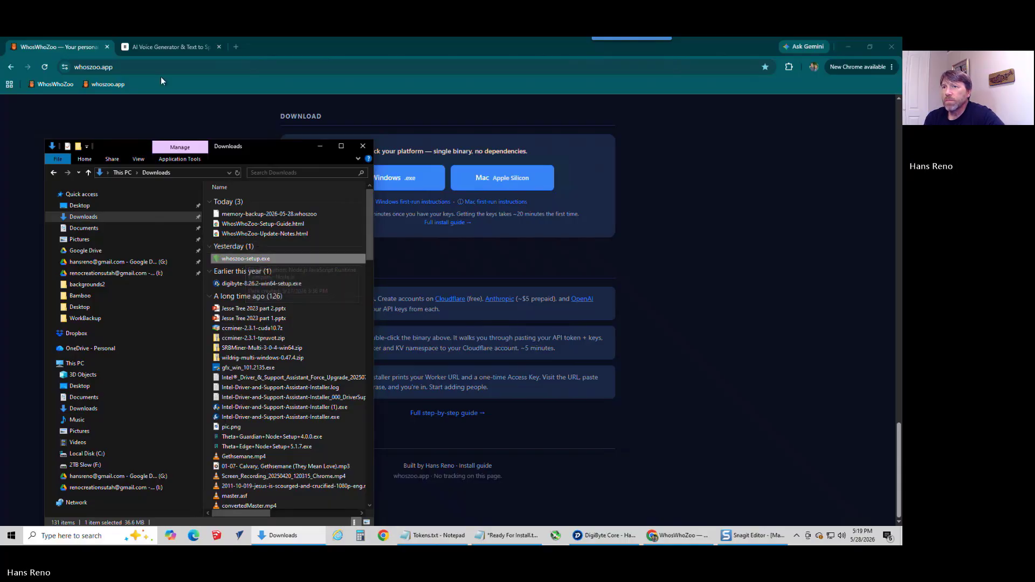
left_click(218, 47)
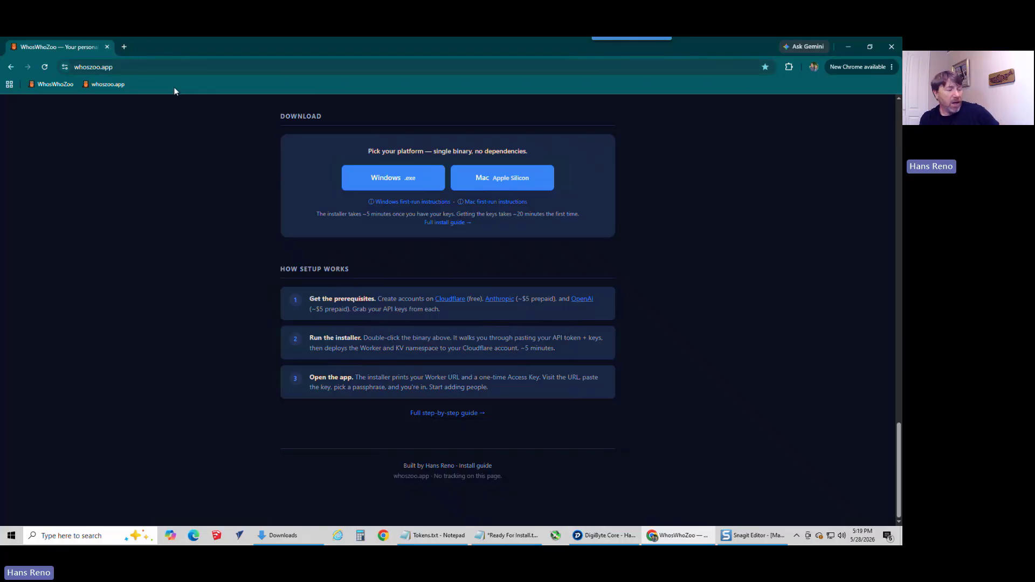
key("alt+Tab")
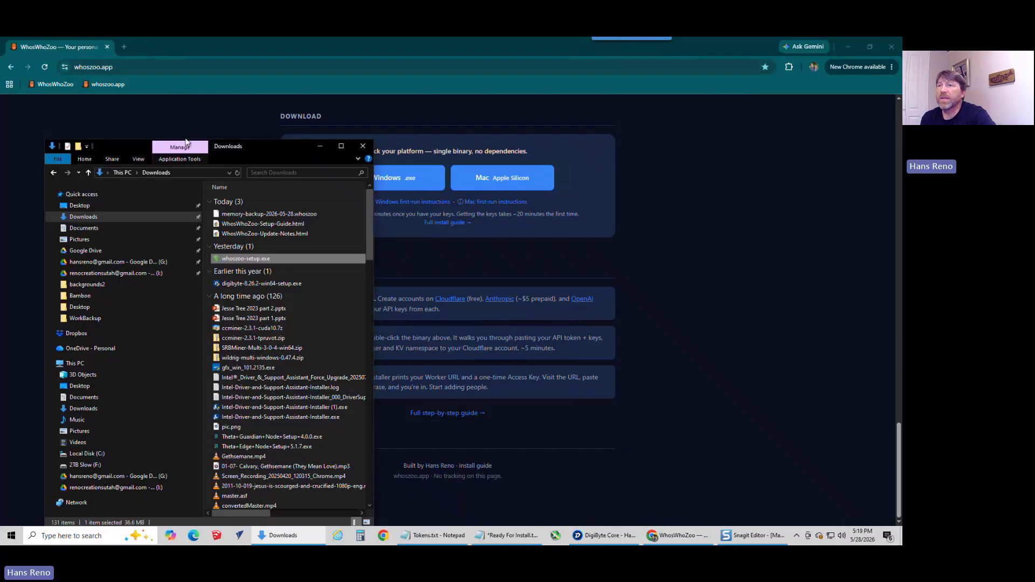
double_click(247, 259)
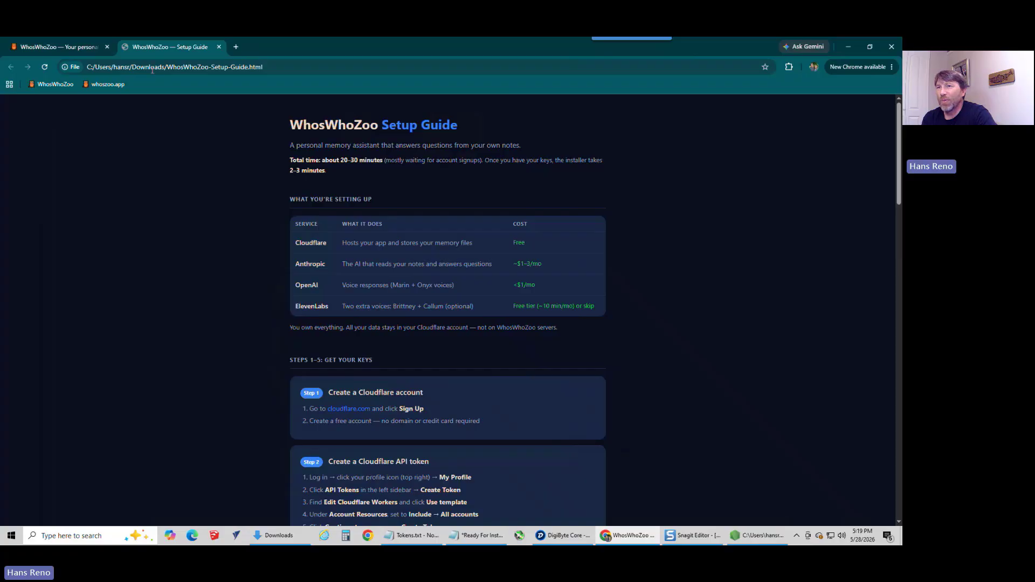
Step: Read through the WhosWhoZoo Setup Guide, from the services overview to connecting the app and managing the install
left_click_drag(303, 124, 554, 307)
scroll(619, 305, "down", 10)
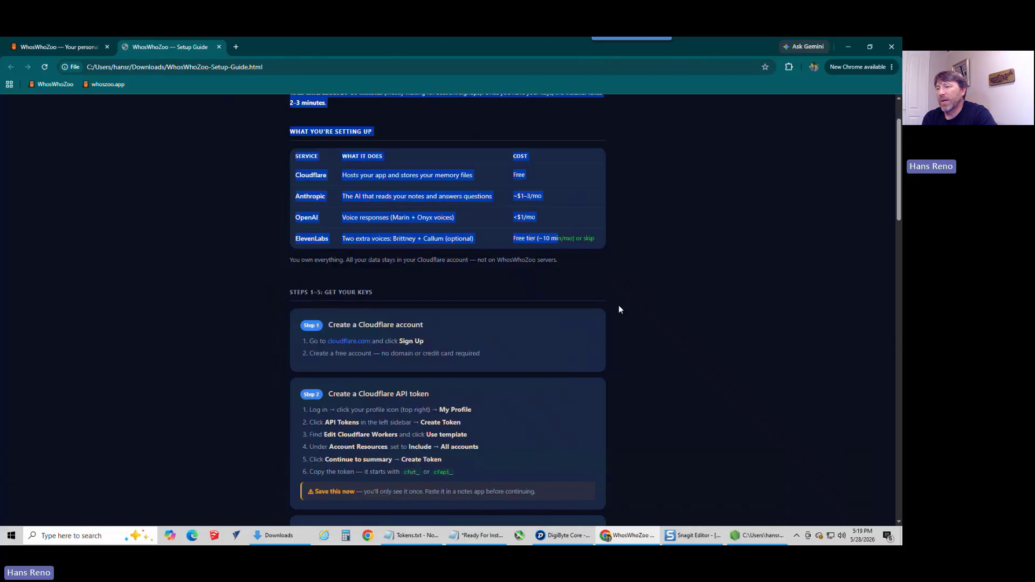
scroll(619, 312, "down", 3)
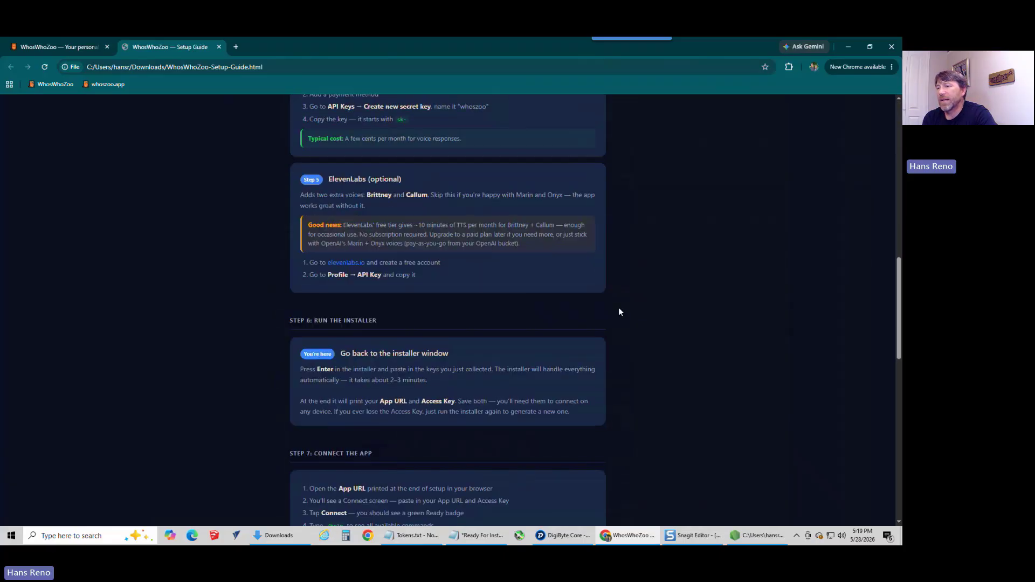
scroll(485, 221, "down", 3)
scroll(485, 222, "down", 2)
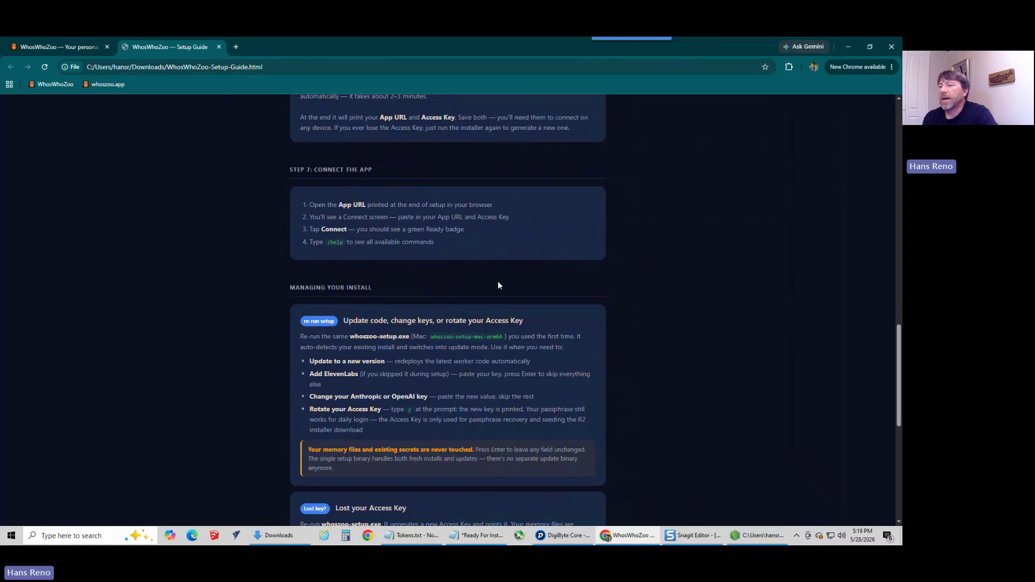
Step: Read the guide's Managing Your Install section, including what re-running whoszoo-setup.exe does for a lost Access Key
scroll(497, 283, "down", 2)
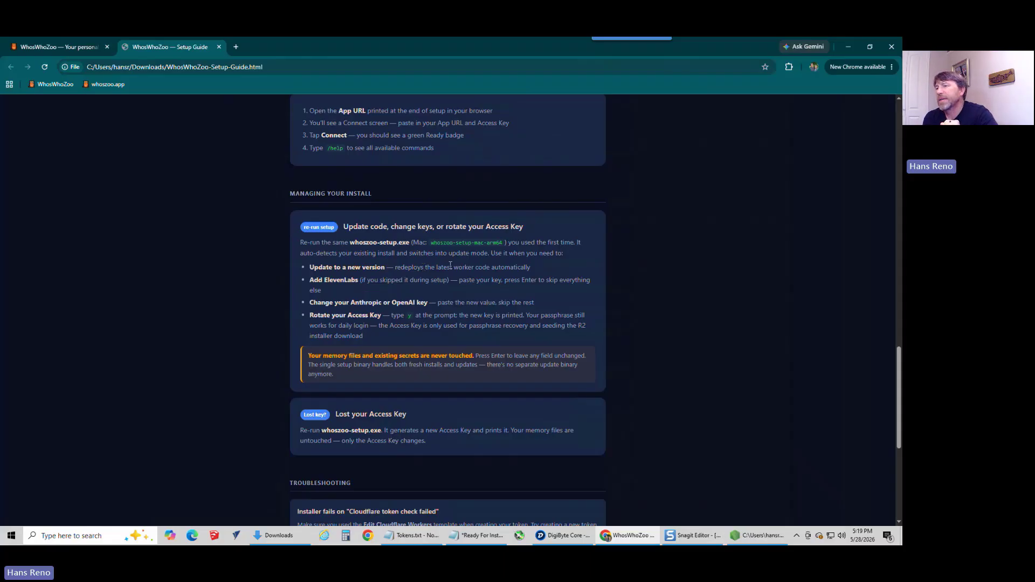
scroll(478, 277, "down", 2)
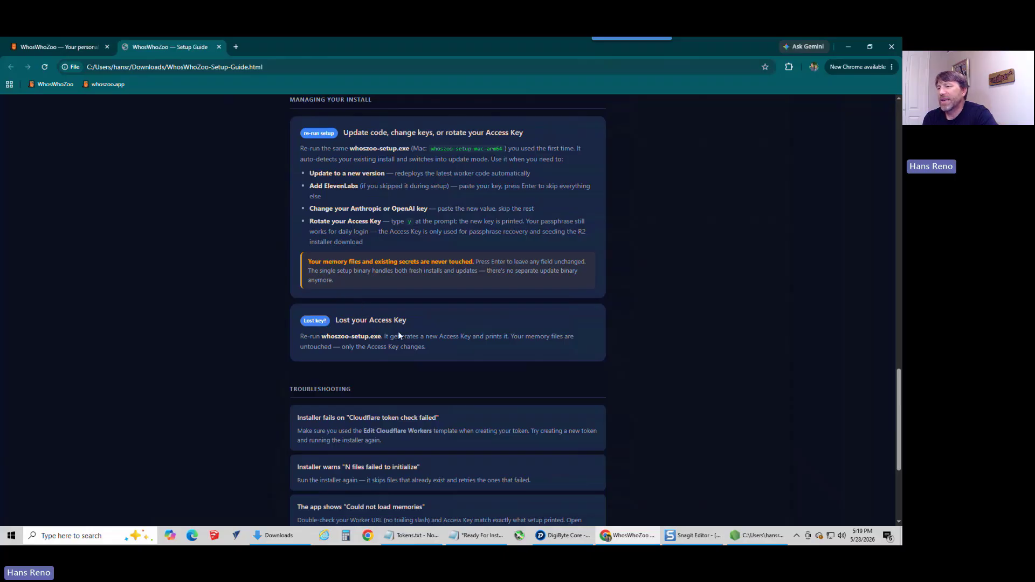
left_click_drag(391, 336, 526, 370)
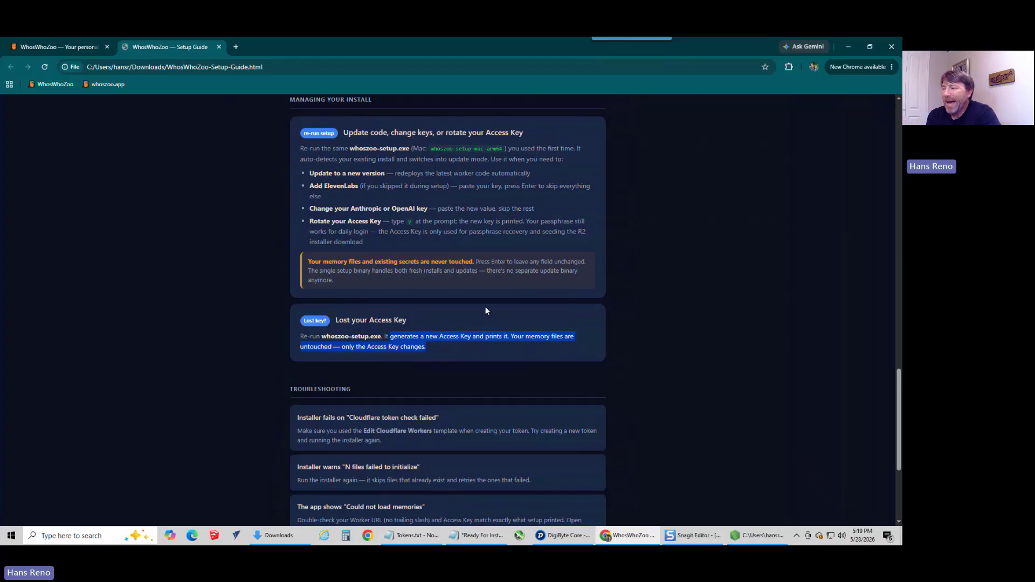
Step: Check the Cloudflare API key line in the notes, then bring the whoszoo-setup.exe window forward and centre it over the guide
left_click(477, 535)
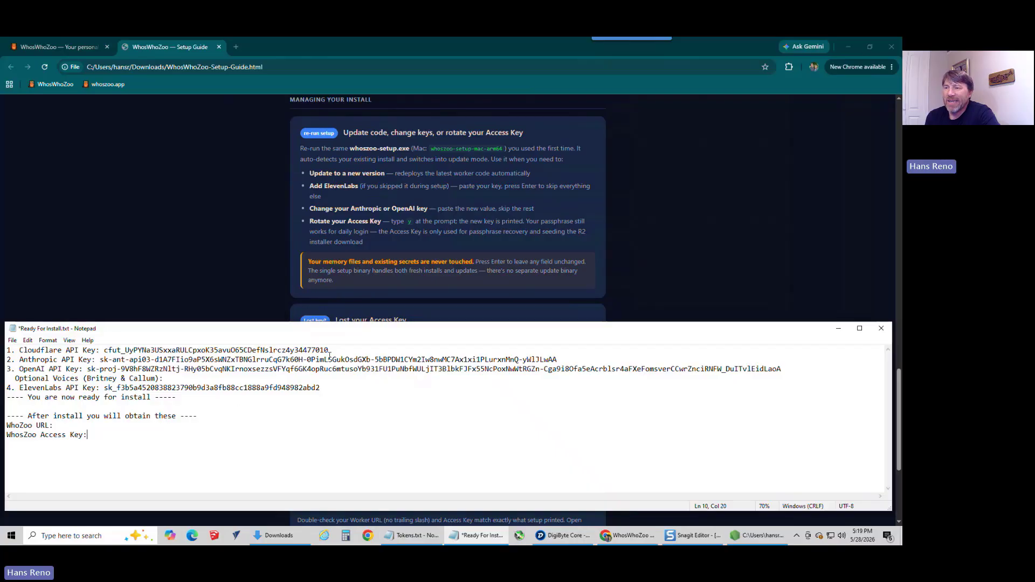
left_click_drag(330, 351, 105, 352)
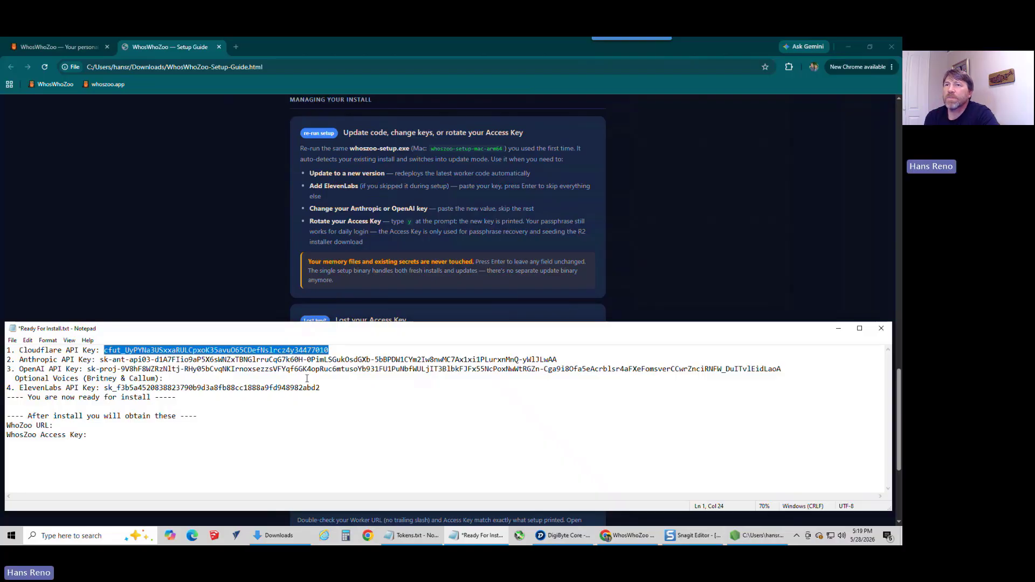
left_click(160, 50)
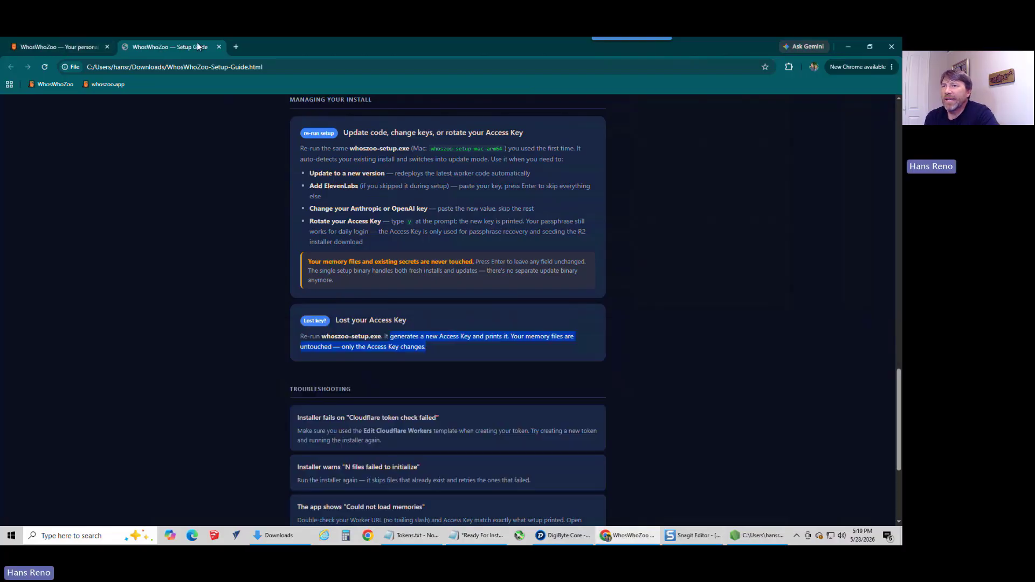
left_click(757, 535)
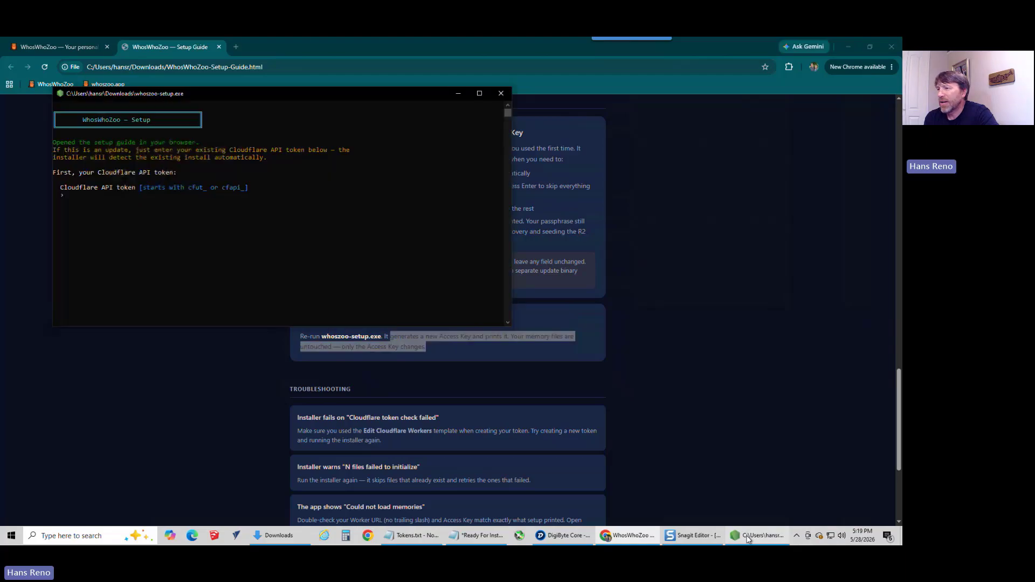
left_click_drag(268, 88, 427, 152)
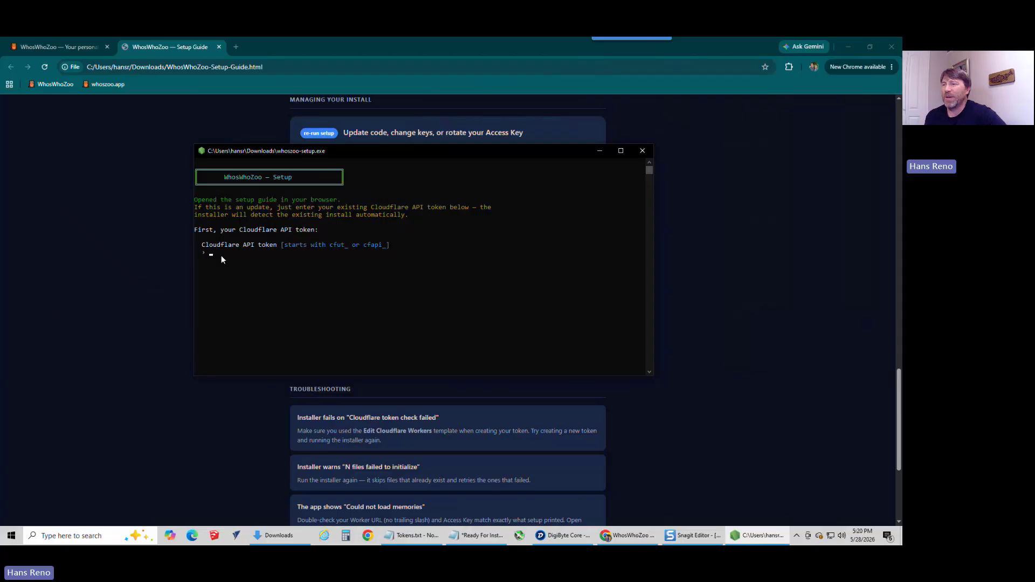
Step: Copy the Cloudflare API key from the Ready For Install.txt notes and submit it as the installer's Cloudflare API token
left_click(477, 535)
left_click_drag(329, 350, 104, 351)
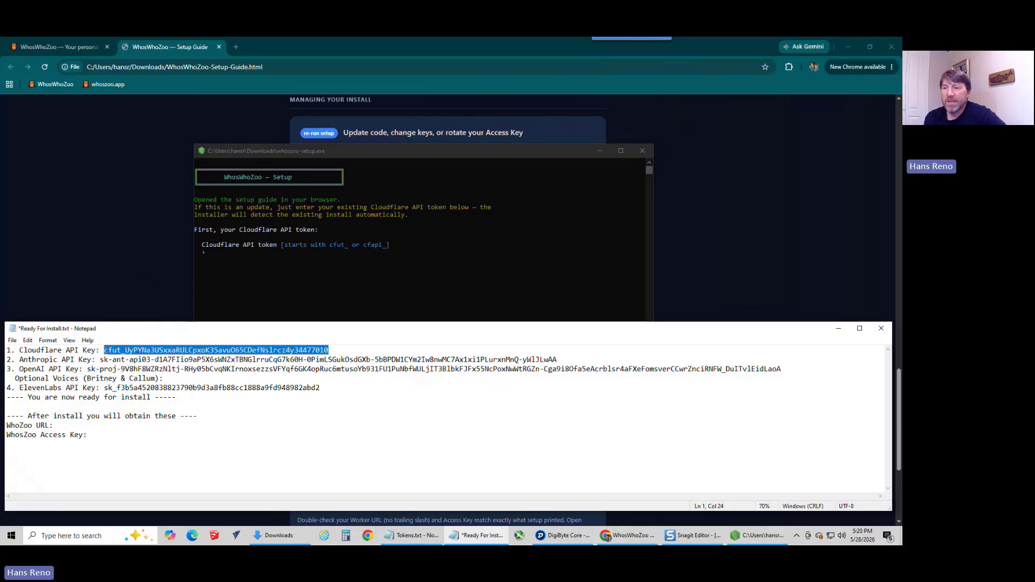
right_click(123, 350)
left_click(61, 380)
left_click(220, 264)
key("ctrl+v")
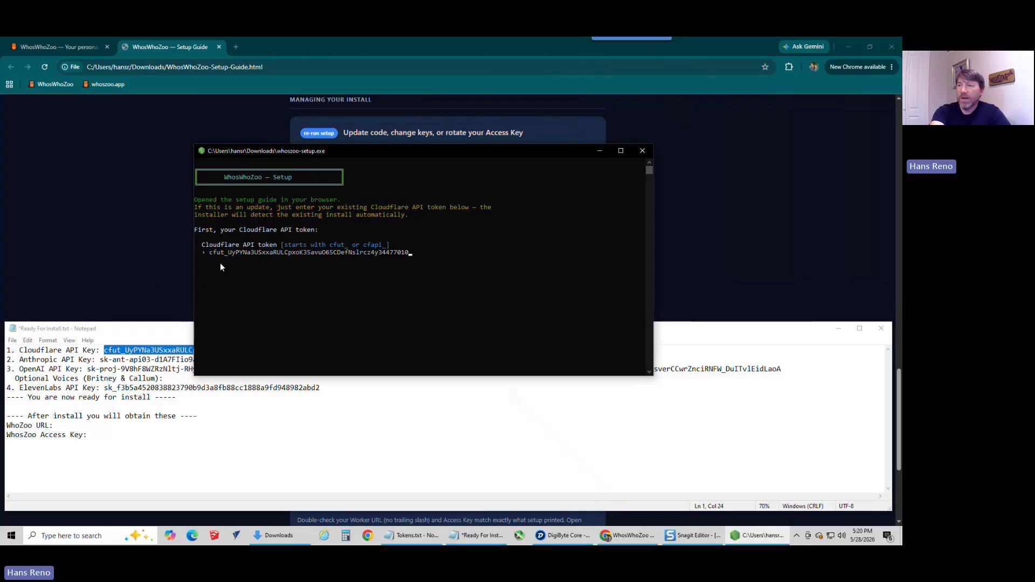
key("Return")
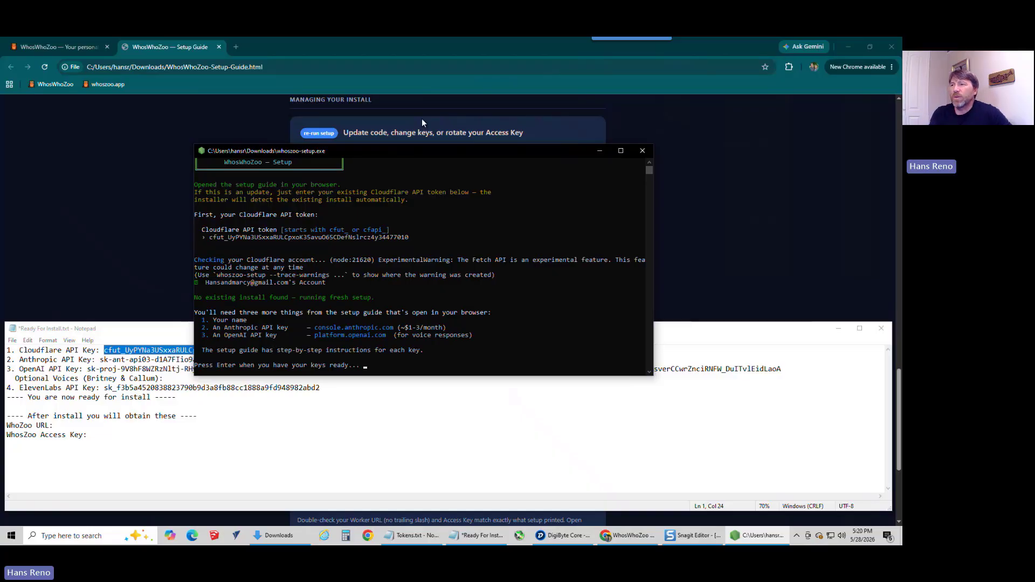
Step: Maximize the Ready For Install.txt notes and place the installer window over them, leaving the API key lines visible
left_click_drag(407, 153, 358, 182)
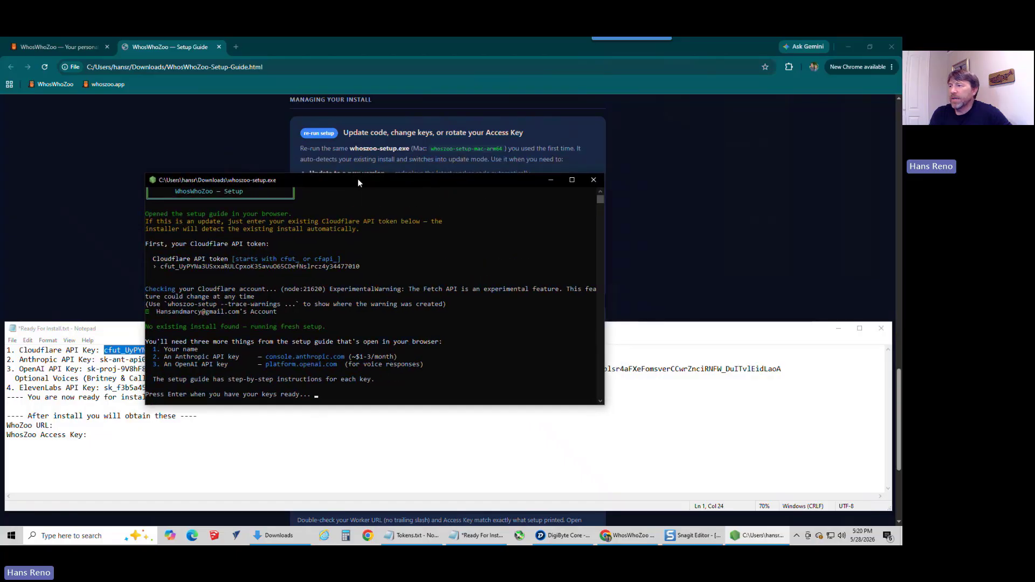
double_click(654, 331)
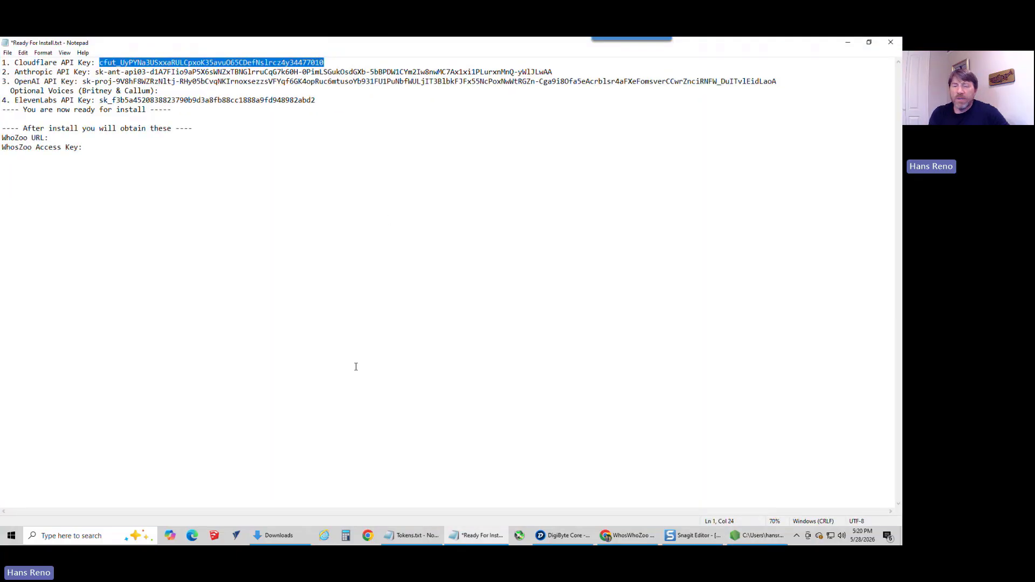
key("alt+Tab")
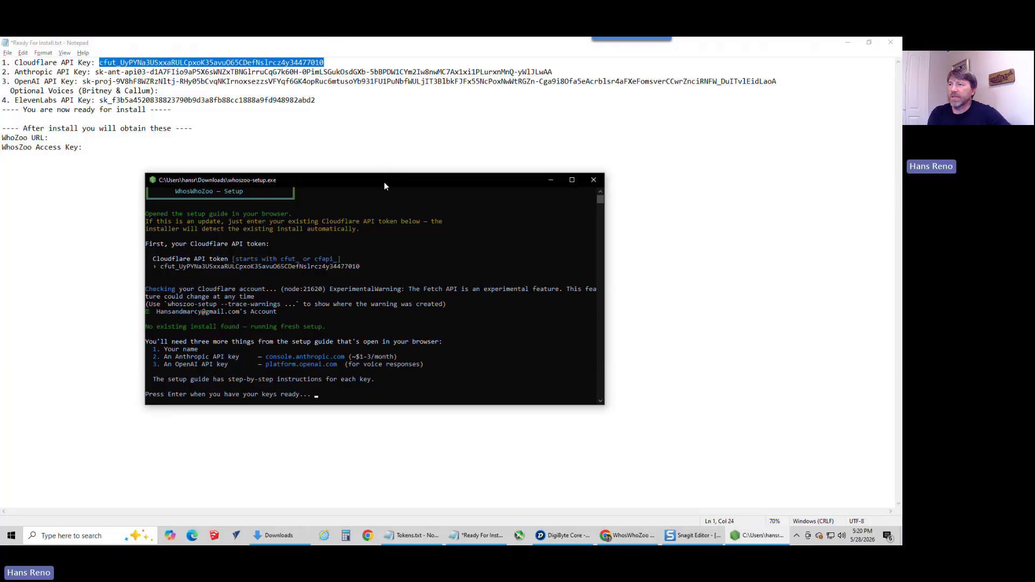
left_click(408, 174)
left_click(751, 537)
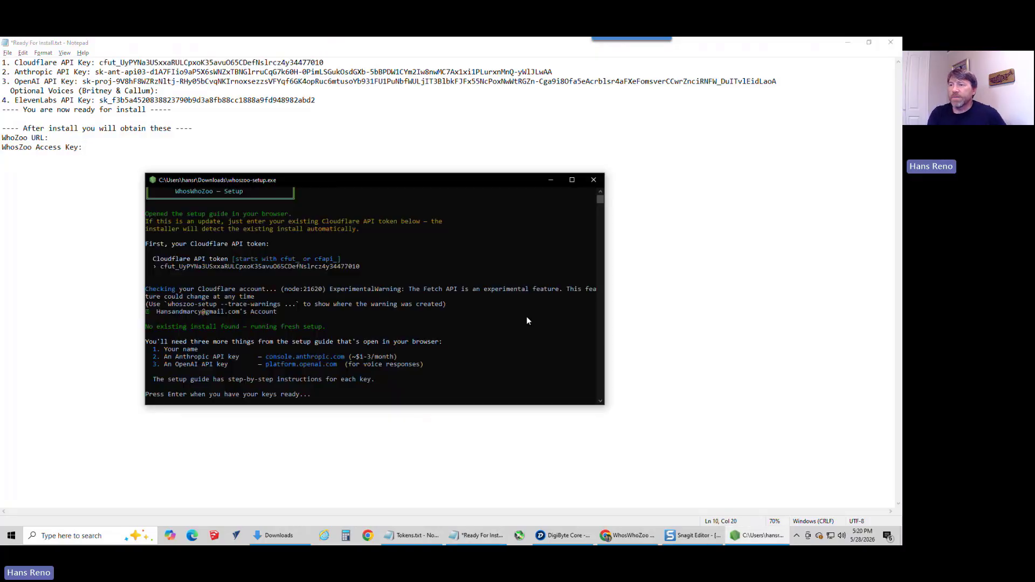
left_click_drag(351, 183, 415, 163)
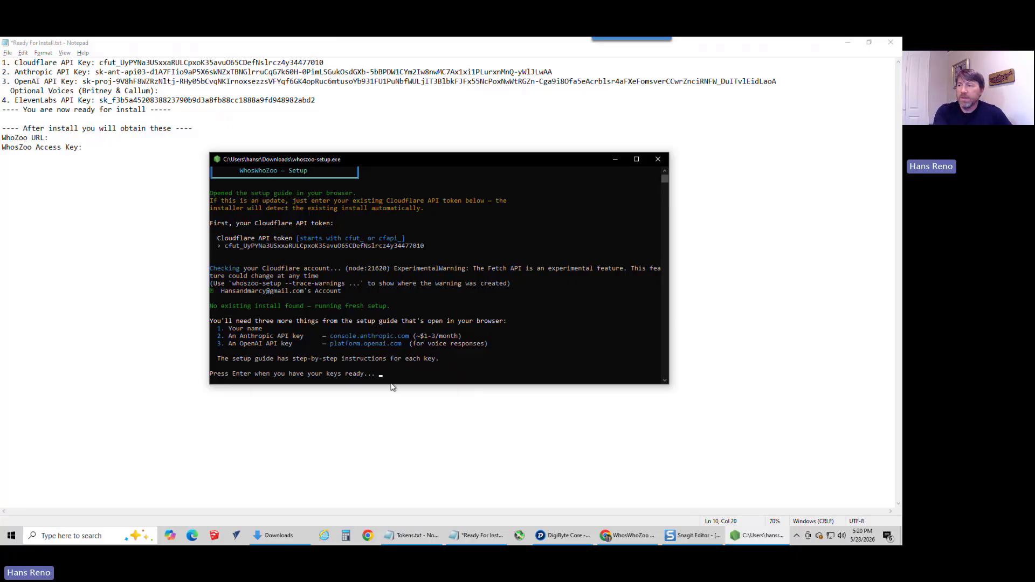
Step: Confirm in the installer that the keys are ready and enter the user's first name in the About you section
key("Return")
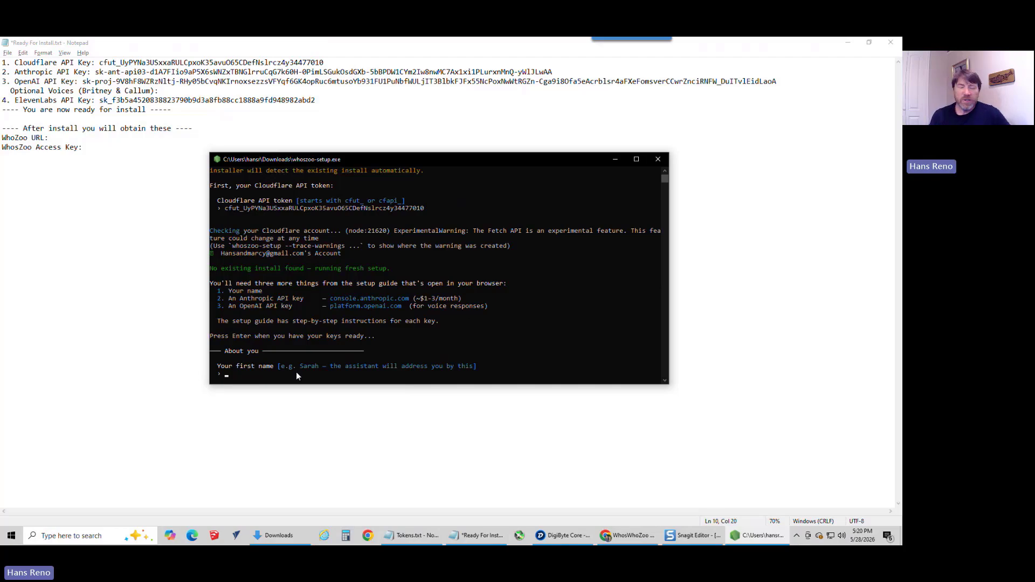
type("Hasn")
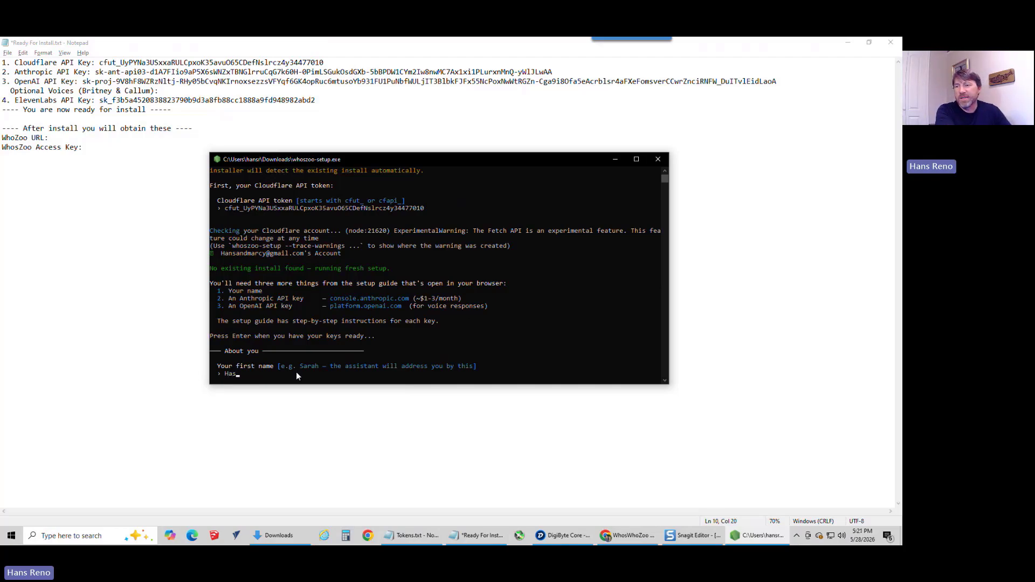
key("BackSpace")
key("BackSpace")
type("ns")
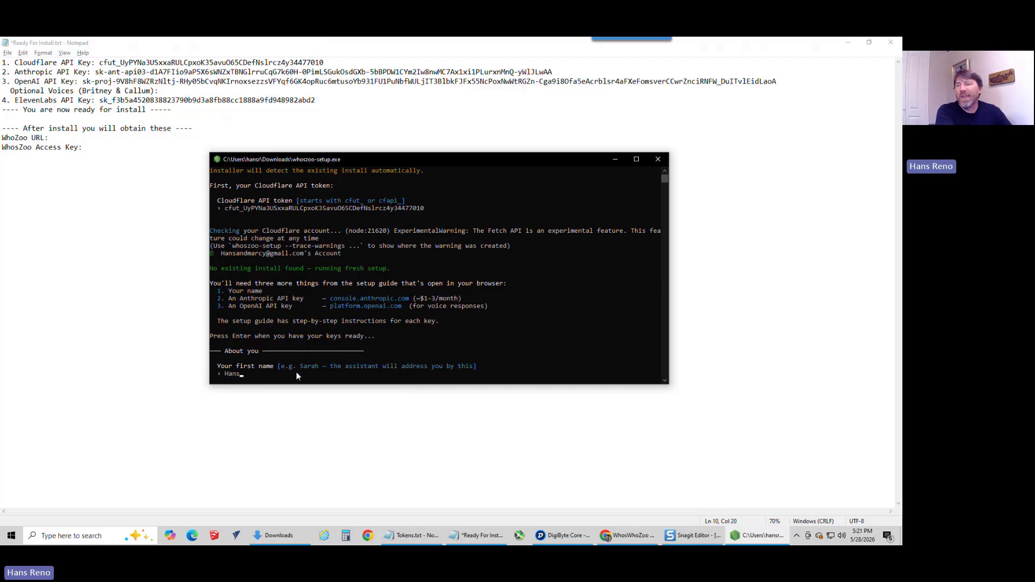
key("Return")
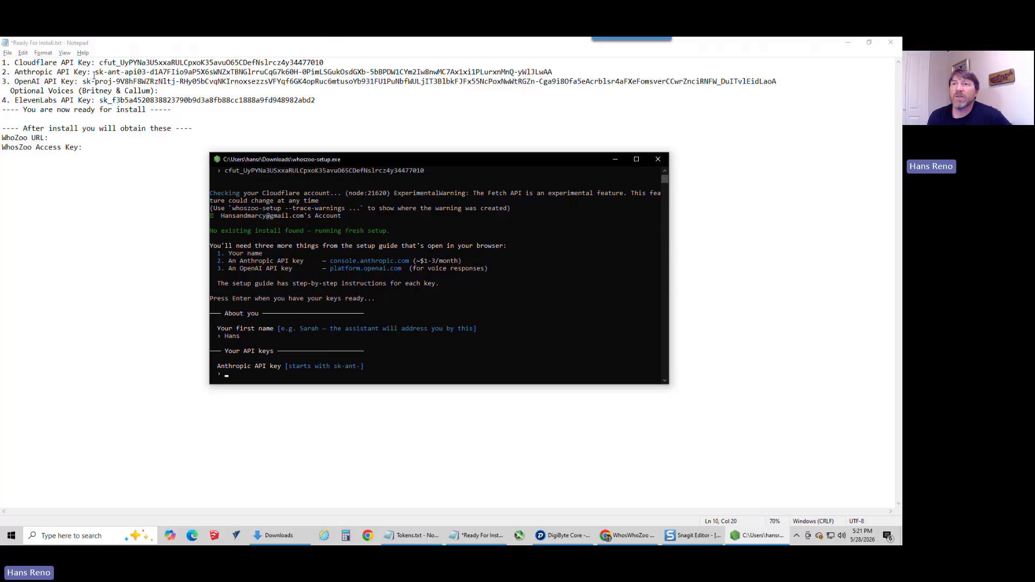
Step: Copy the Anthropic API key from the notes and submit it at the installer's Anthropic API key prompt
left_click_drag(96, 72, 561, 72)
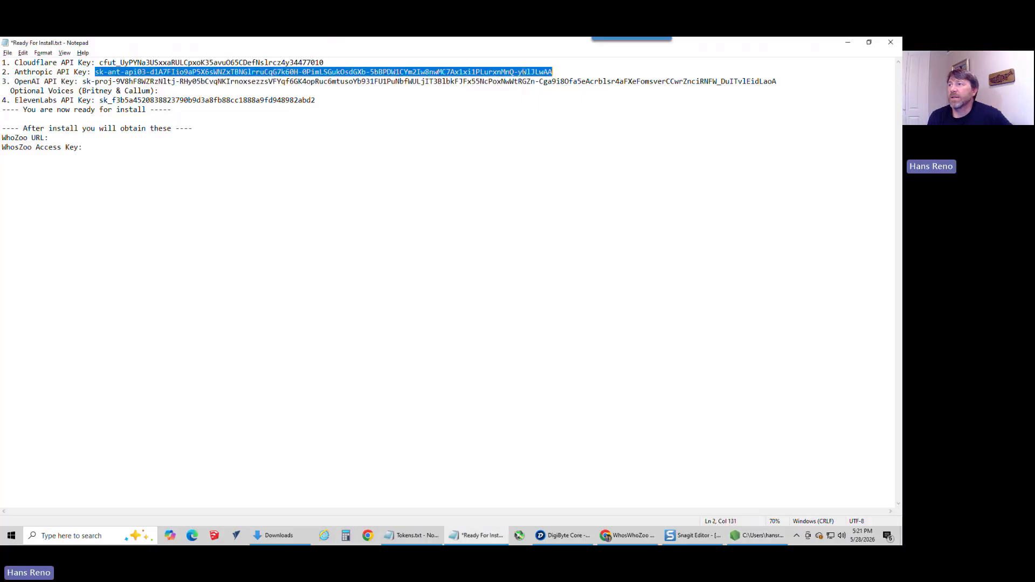
right_click(393, 73)
left_click(433, 109)
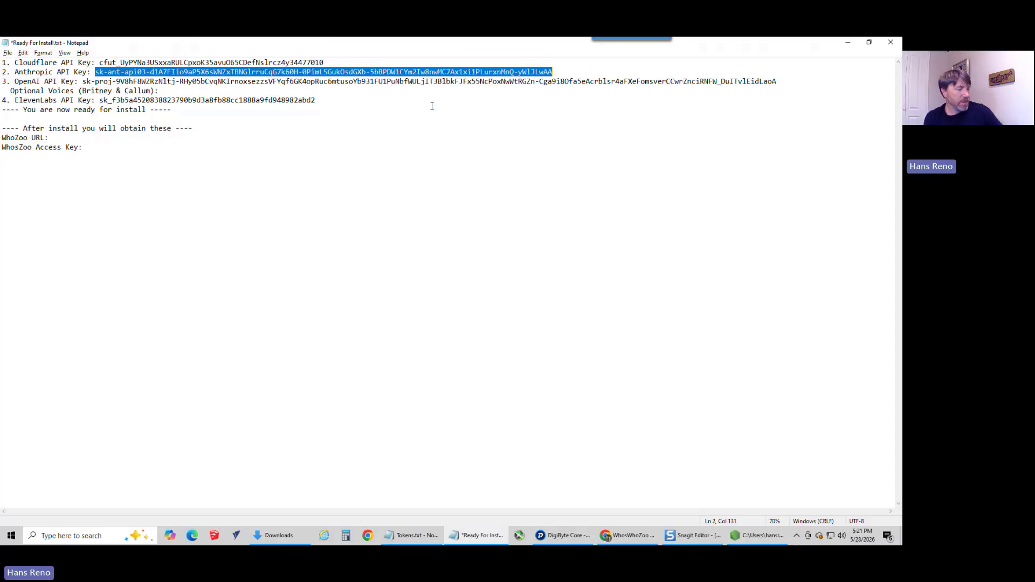
key("alt+Tab")
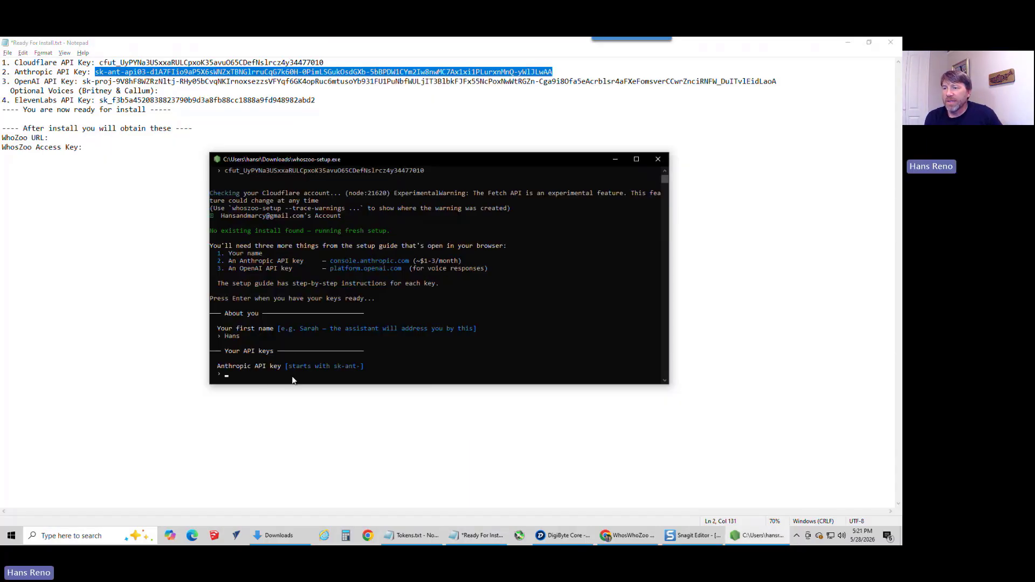
right_click(251, 380)
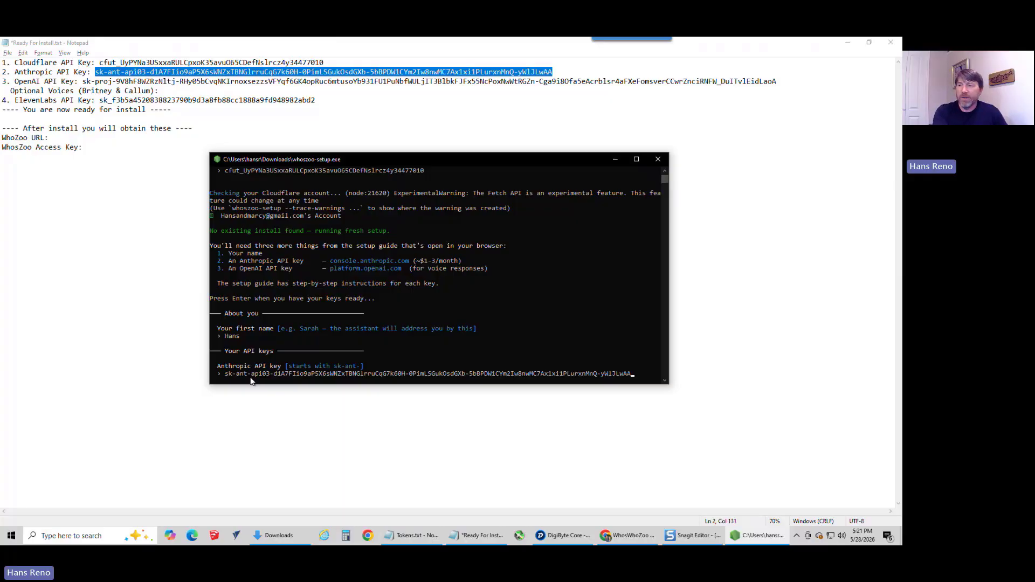
key("Return")
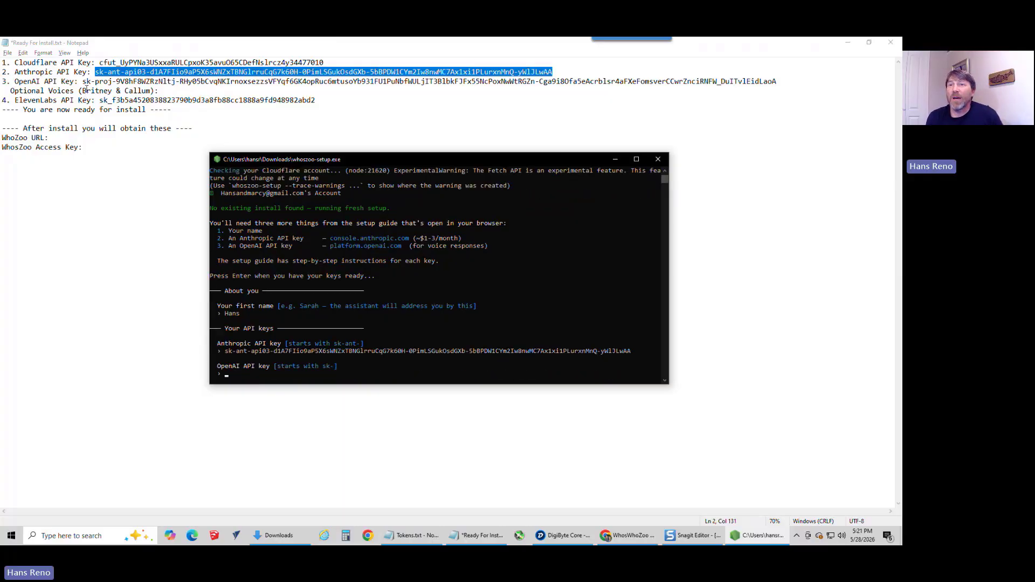
Step: Copy the OpenAI API key from the notes and submit it at the installer's OpenAI API key prompt
left_click(82, 81)
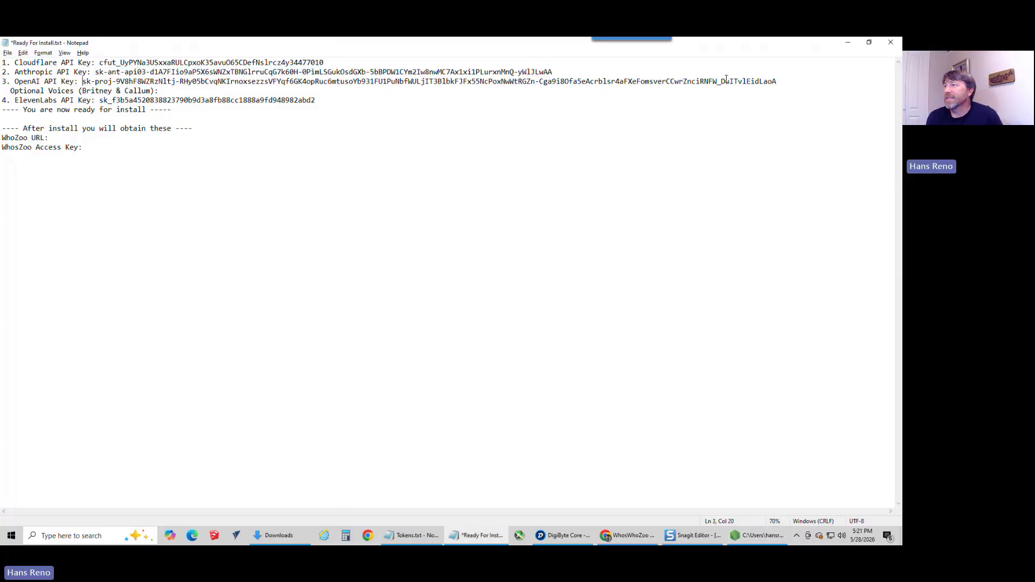
left_click(777, 81, "shift")
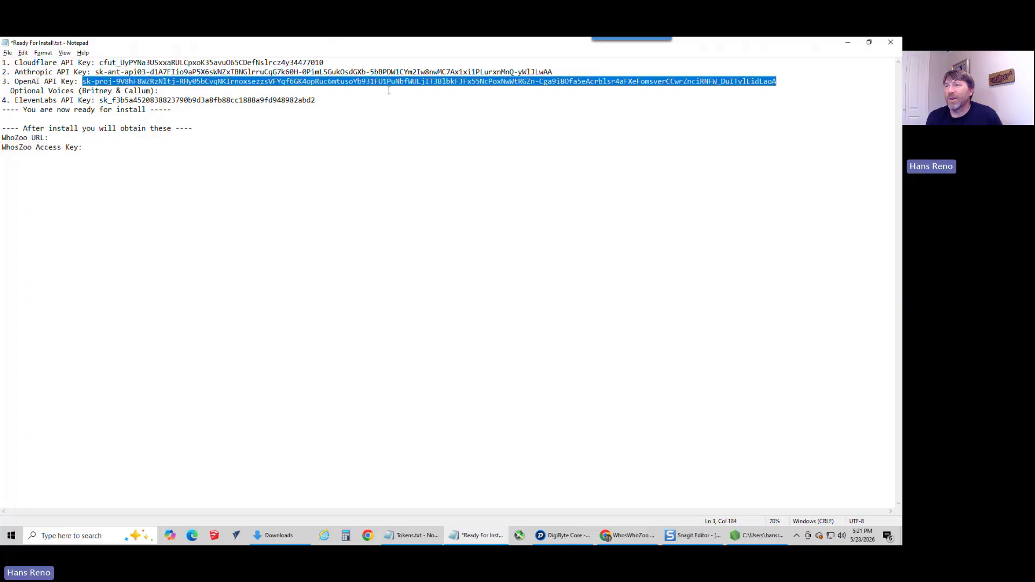
right_click(326, 89)
left_click(246, 110)
key("alt+Tab")
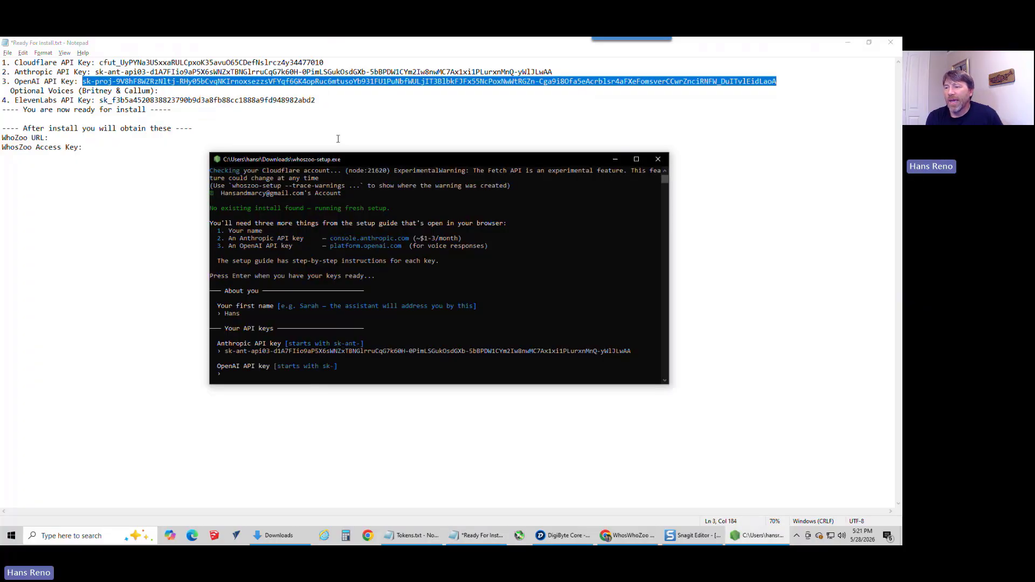
right_click(242, 373)
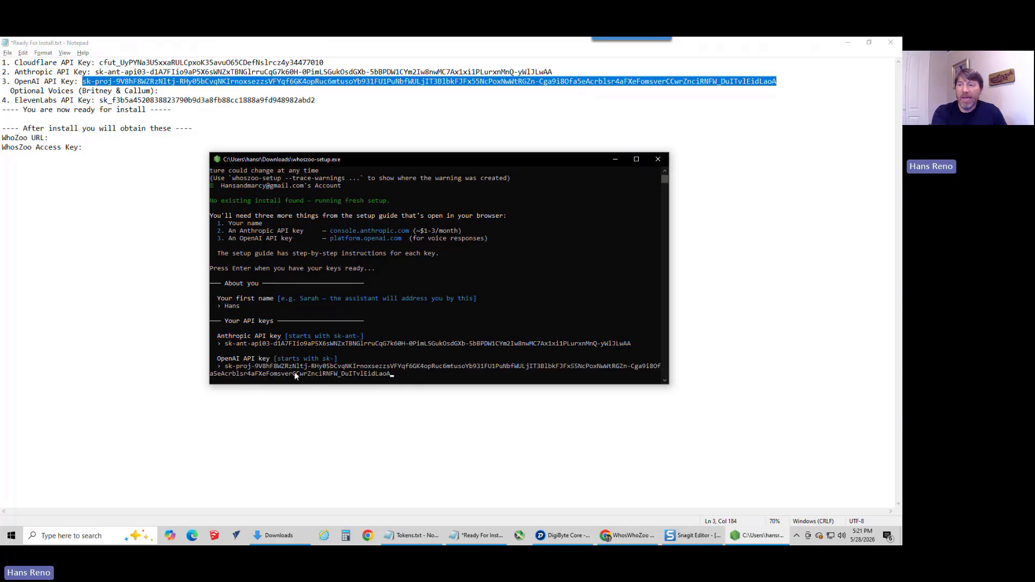
key("Return")
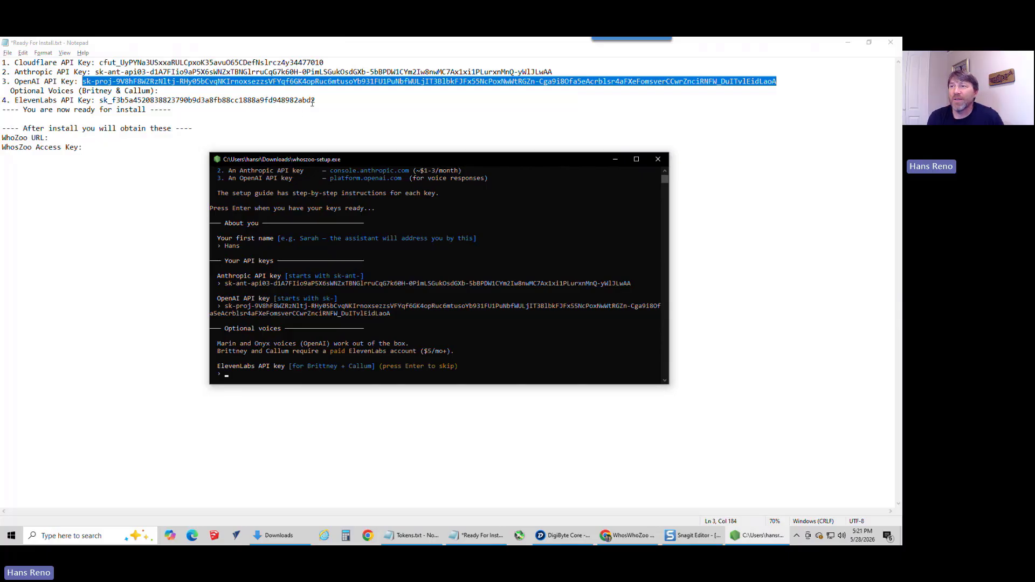
Step: Copy the ElevenLabs API key from the notes and submit it for the optional Brittney and Callum voices to run the setup
left_click_drag(317, 101, 99, 101)
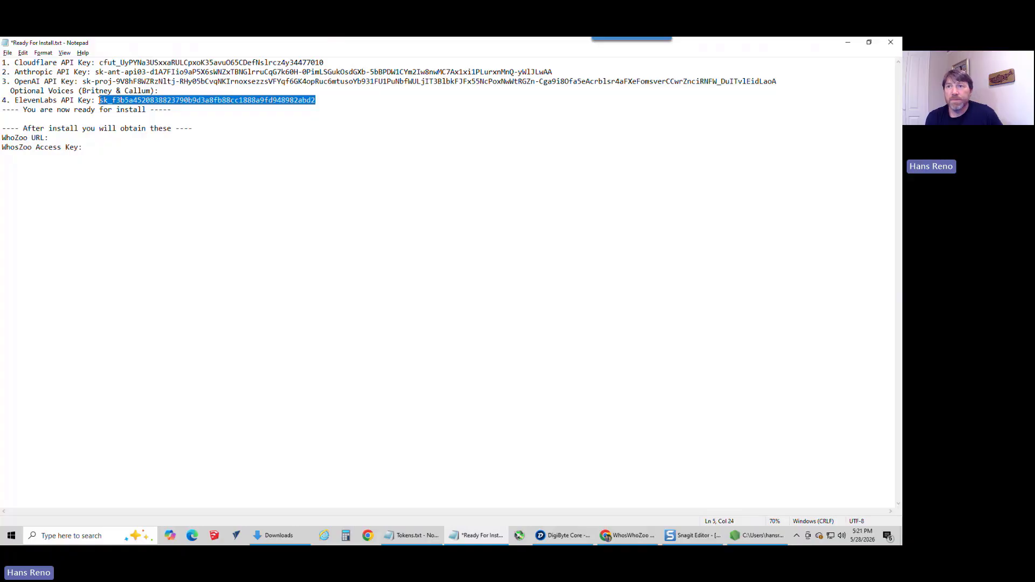
key("alt+Tab")
right_click(253, 374)
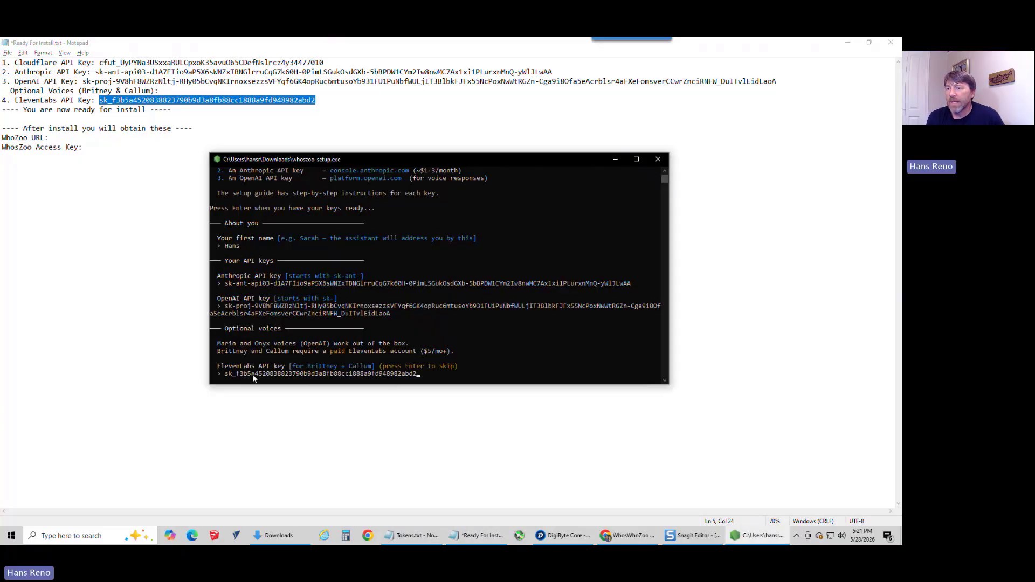
key("Return")
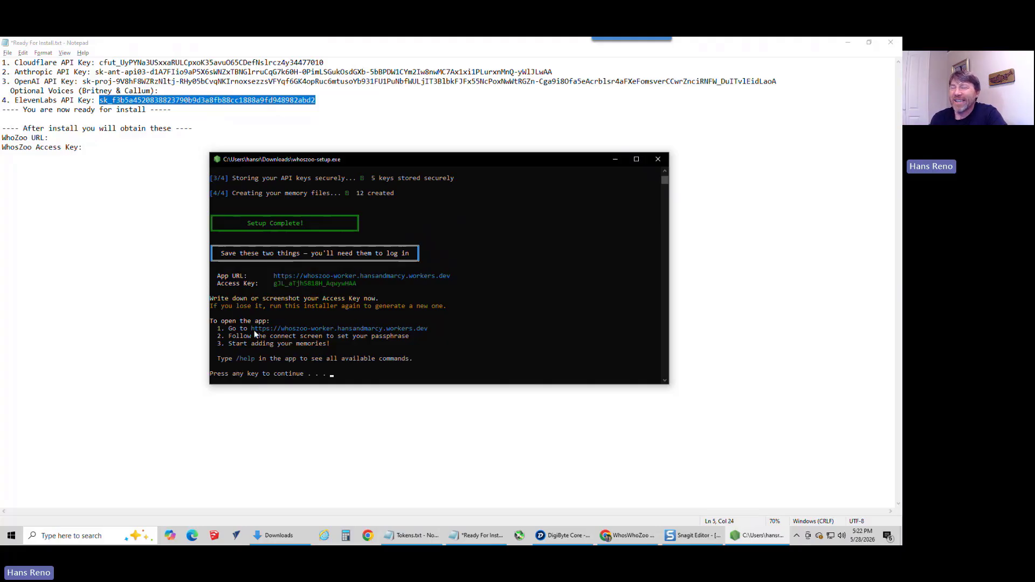
Step: Copy the App URL from the finished installer into the WhoZoo URL line of the Ready For Install.txt notes
left_click_drag(457, 276, 276, 282)
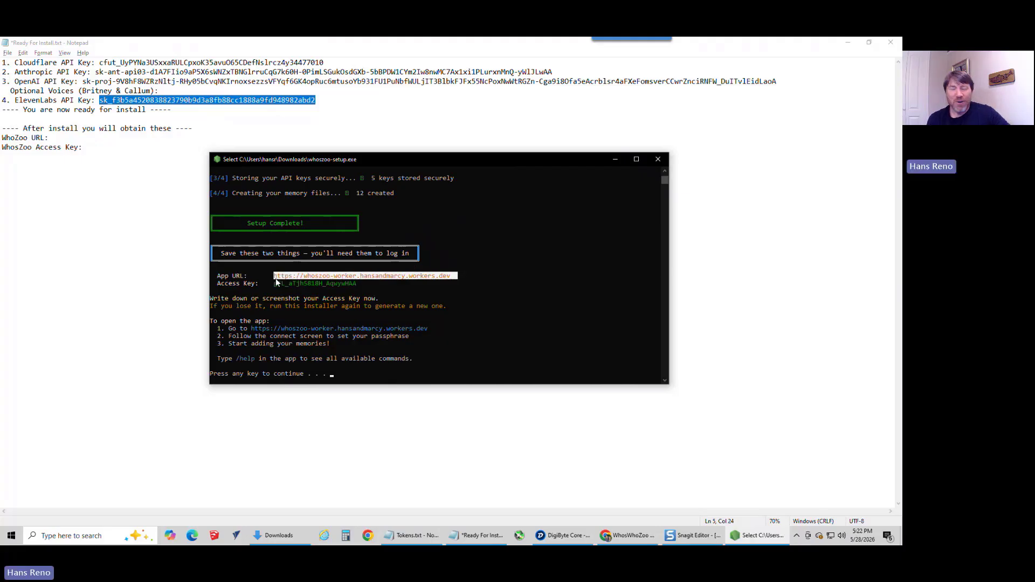
key("ctrl+c")
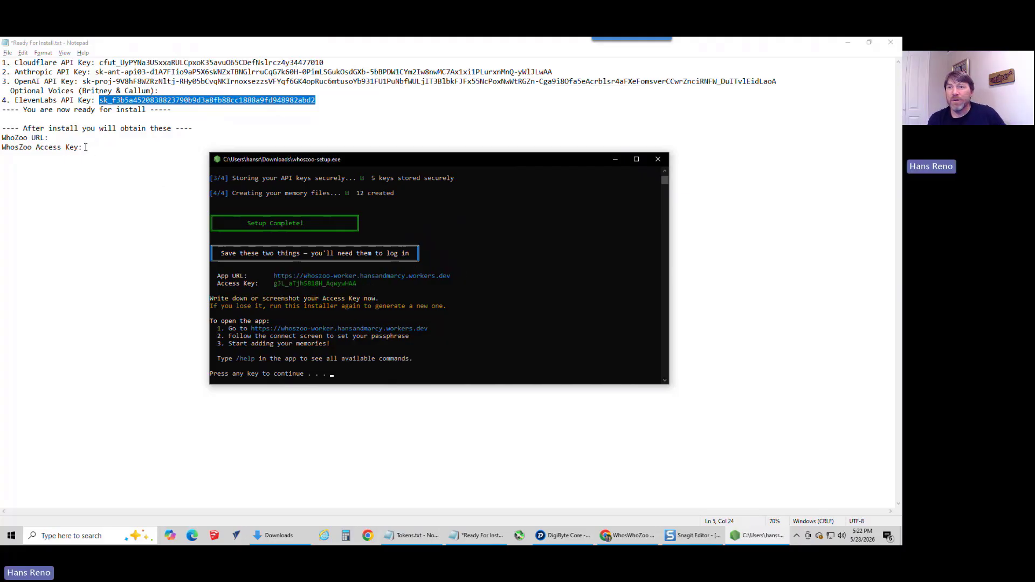
left_click(84, 138)
key("ctrl+v")
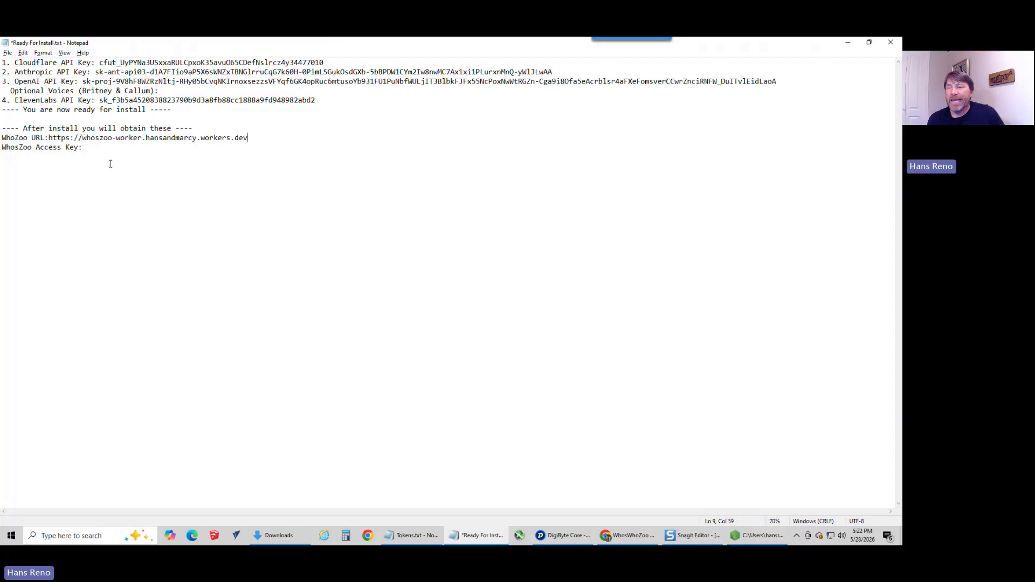
Step: Copy the installer's Access Key into the WhosZoo Access Key line of the notes, and space both saved values from their labels
key("alt+Tab")
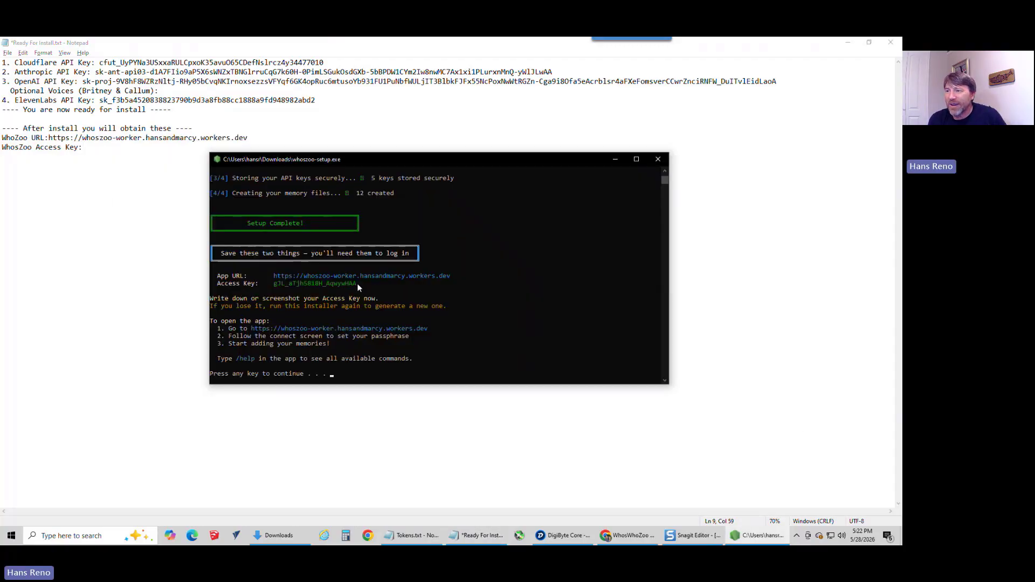
left_click_drag(356, 283, 273, 284)
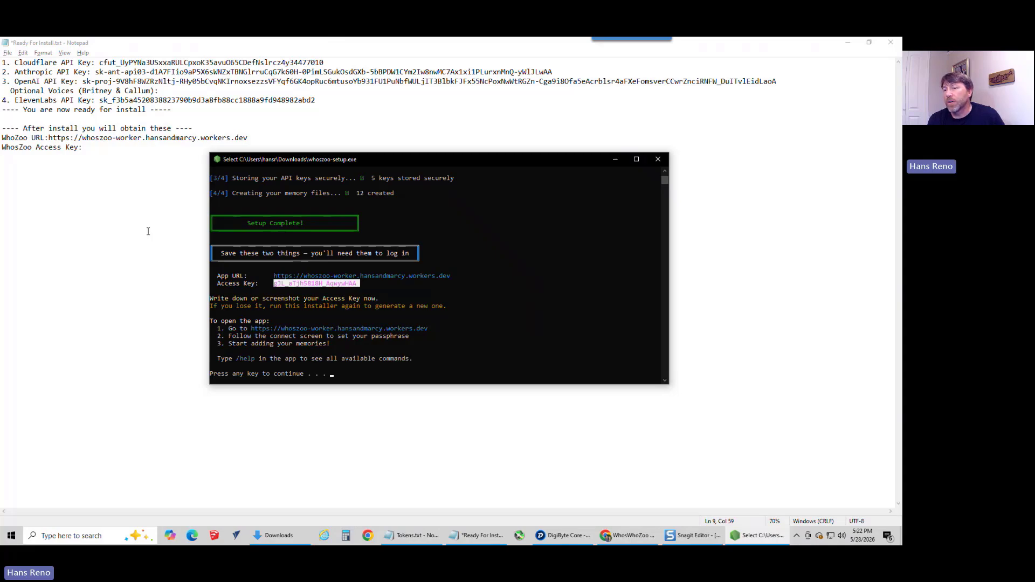
key("ctrl+c")
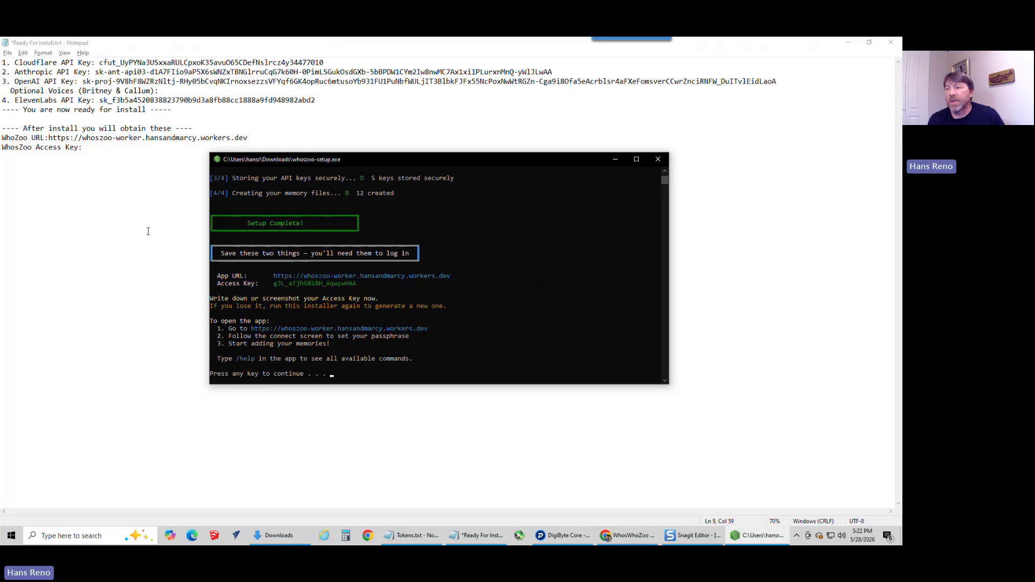
left_click(159, 196)
key("ctrl+v")
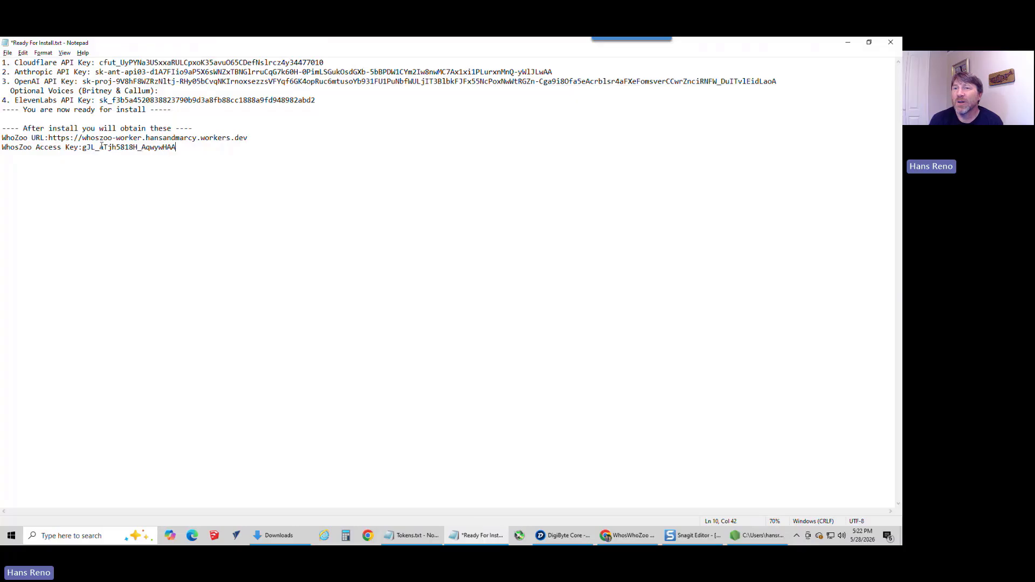
left_click(49, 138)
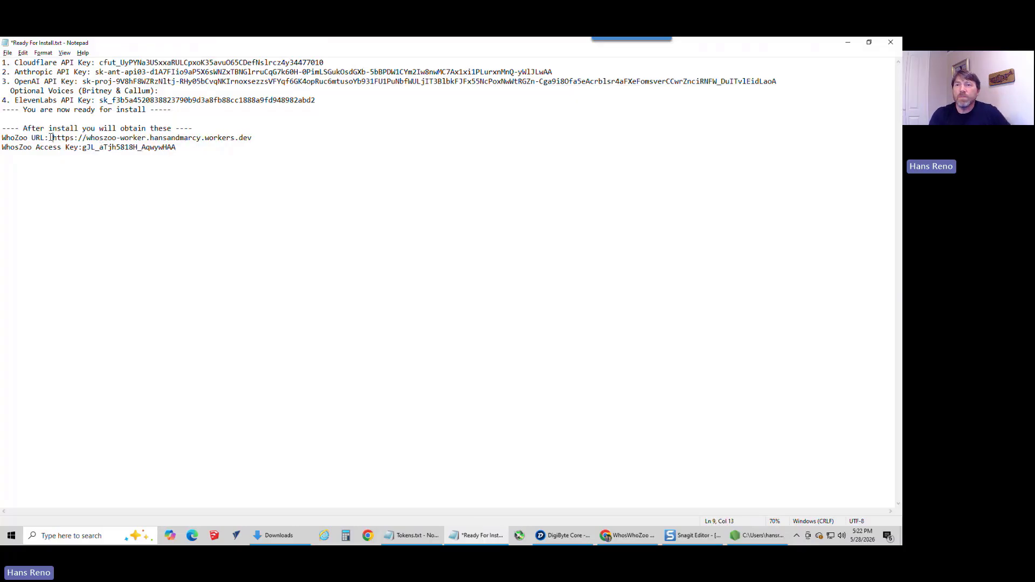
left_click(82, 148)
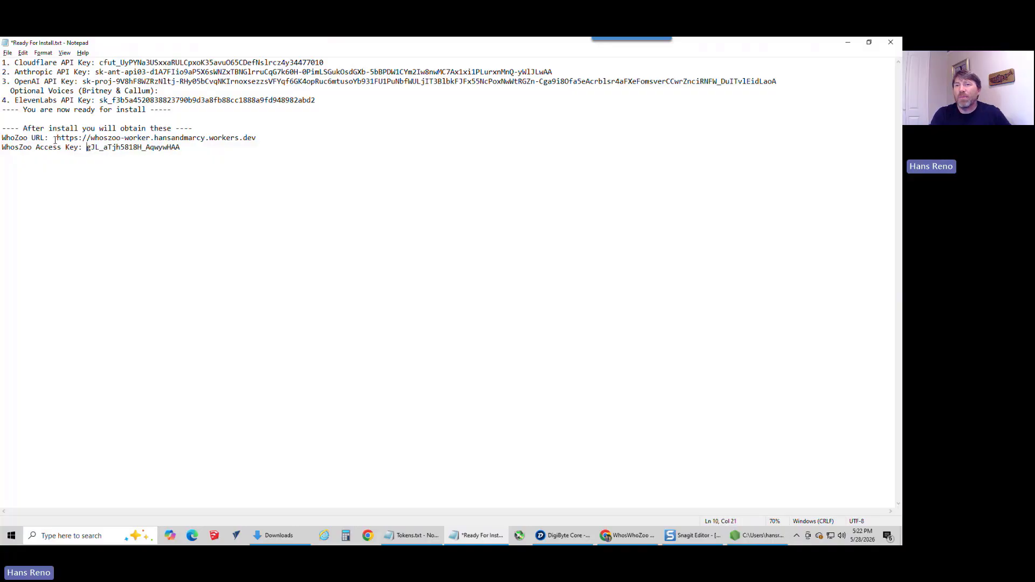
Step: Copy the WhoZoo URL from the notes and open it in a new Chrome tab
left_click_drag(58, 138, 266, 141)
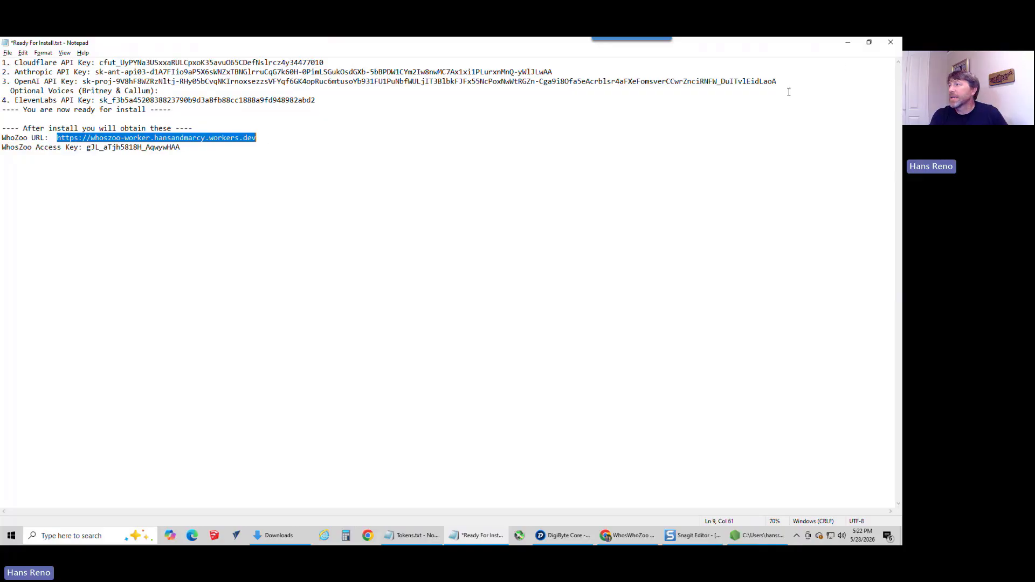
left_click(847, 44)
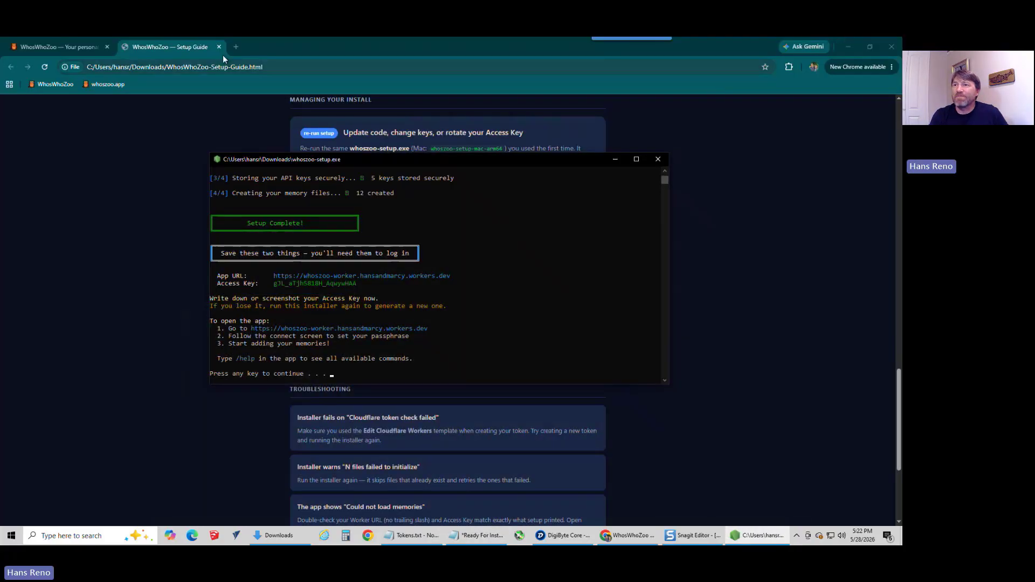
left_click(235, 46)
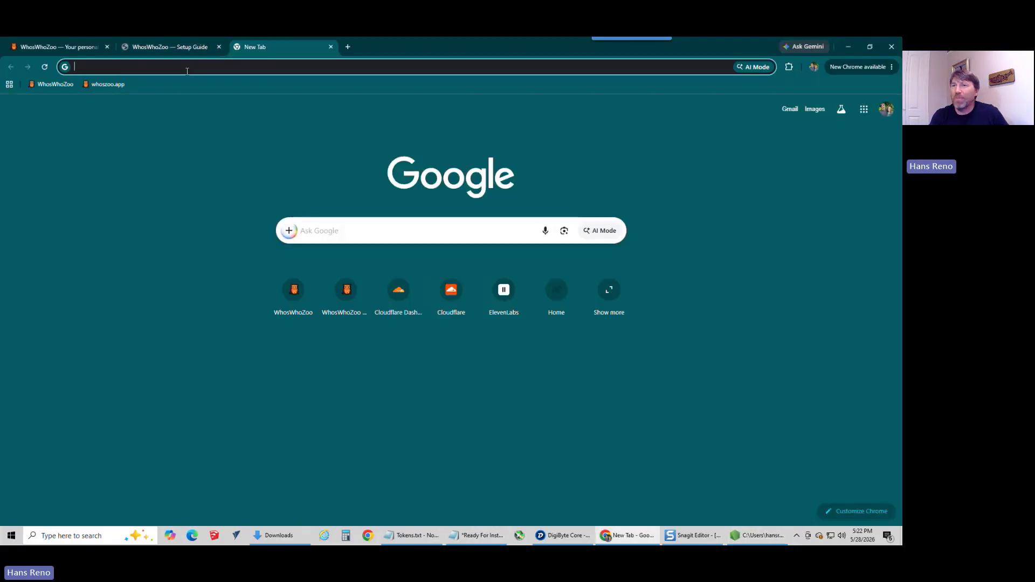
key("ctrl+v")
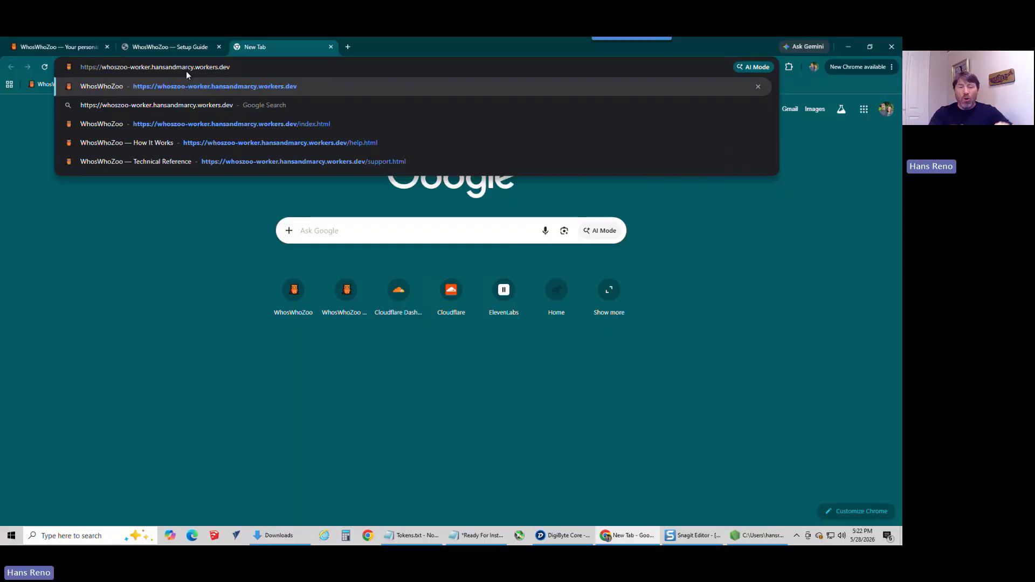
key("Return")
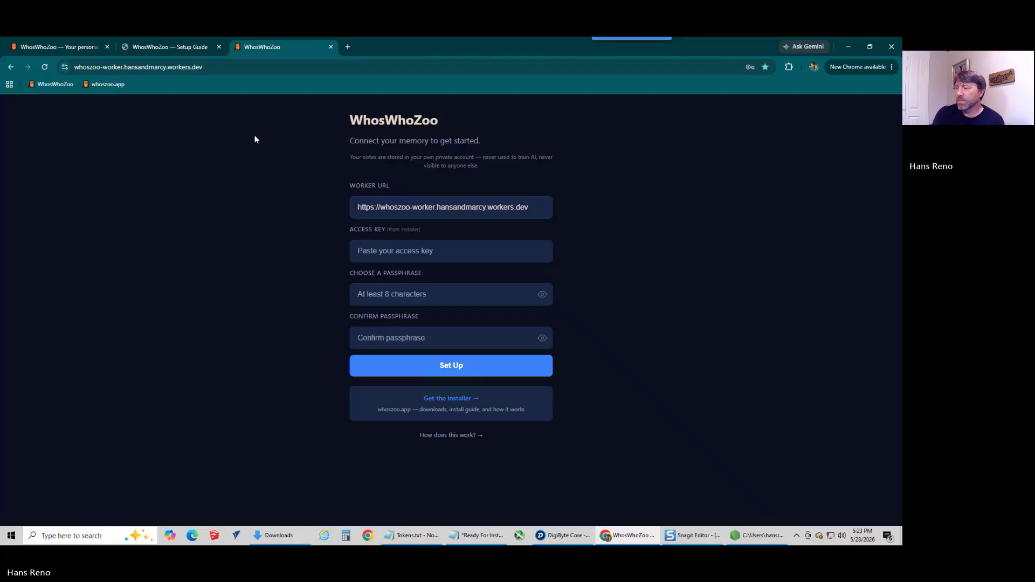
Step: Copy the WhosZoo Access Key from the notes and paste it into the Access Key field of the WhosWhoZoo connect page
left_click(469, 532)
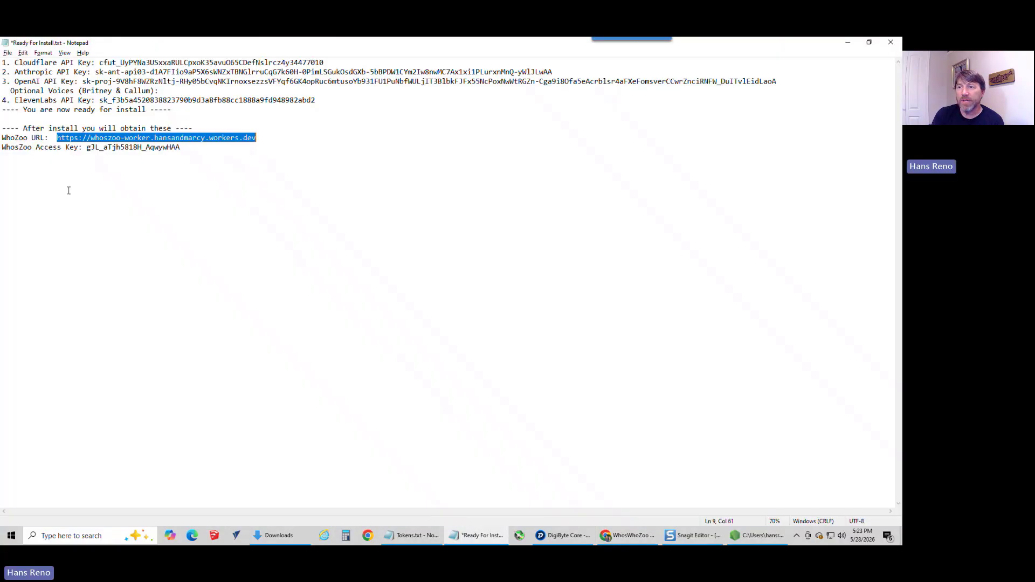
left_click_drag(183, 147, 90, 153)
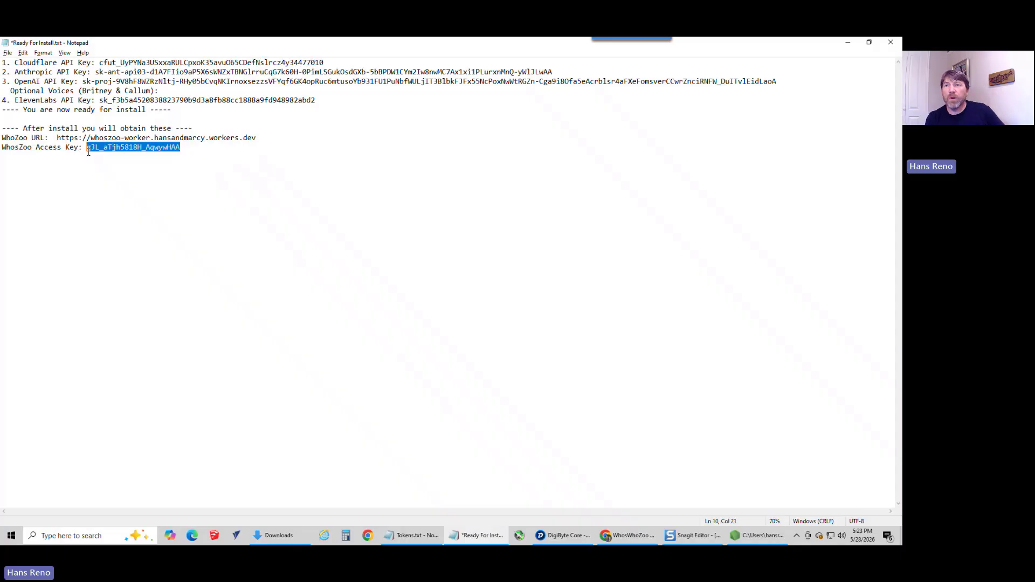
key("alt+Tab")
left_click(410, 251)
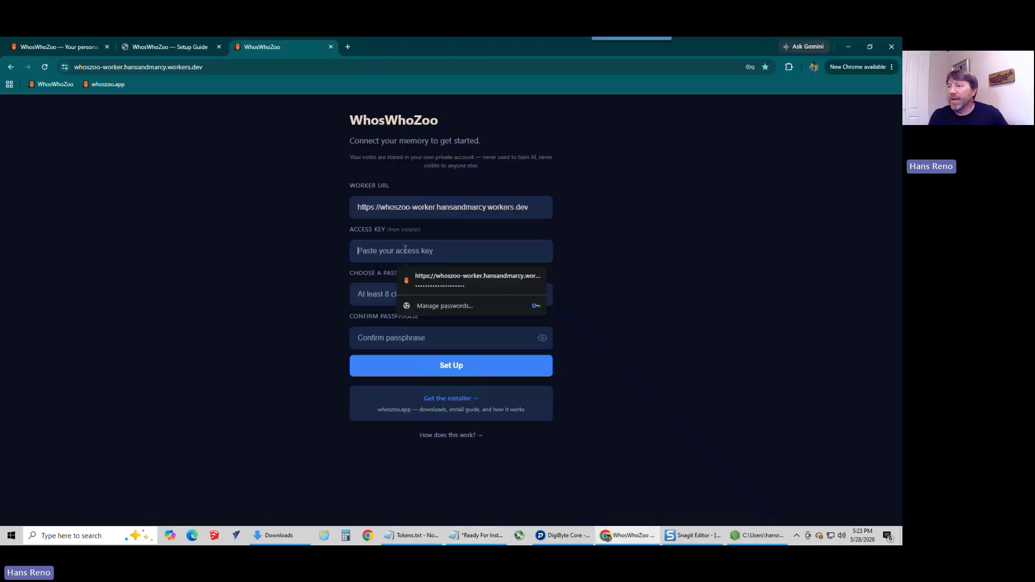
key("ctrl+v")
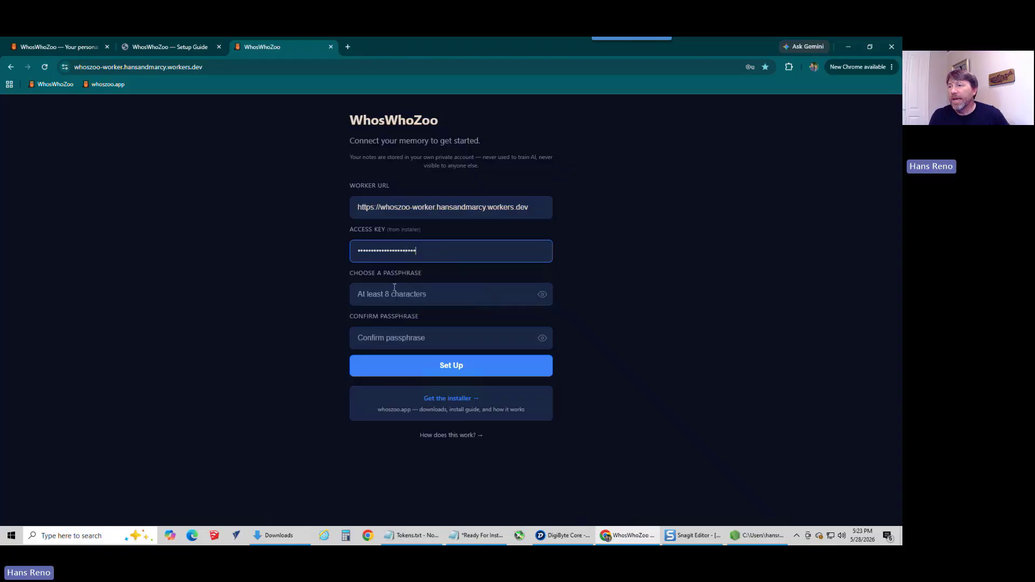
Step: Enter and confirm a passphrase, run Set Up, and dismiss the browser's offer to update the saved password
left_click(391, 293)
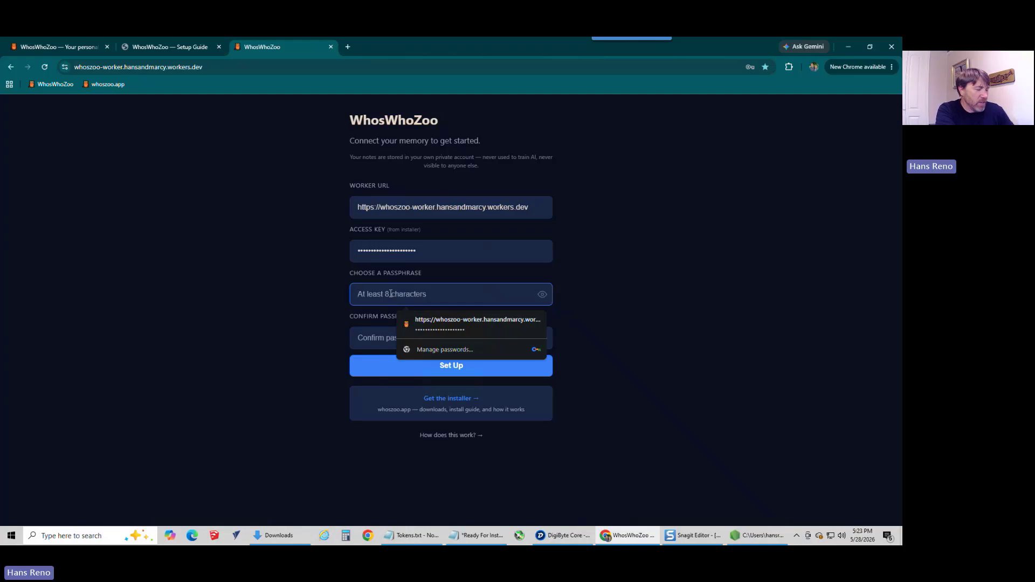
type("•••••••••")
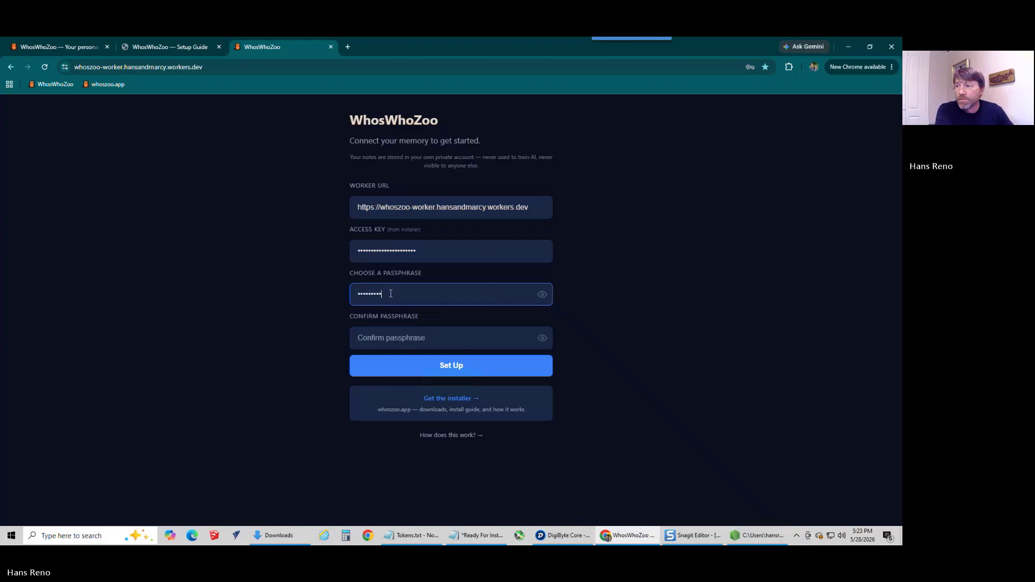
key("Tab")
type("••••")
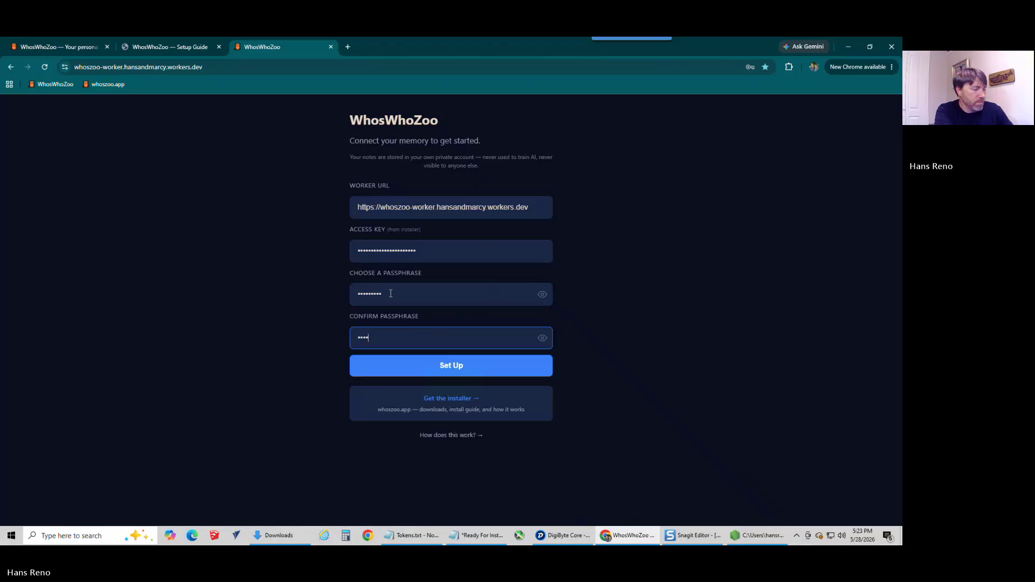
type("••••")
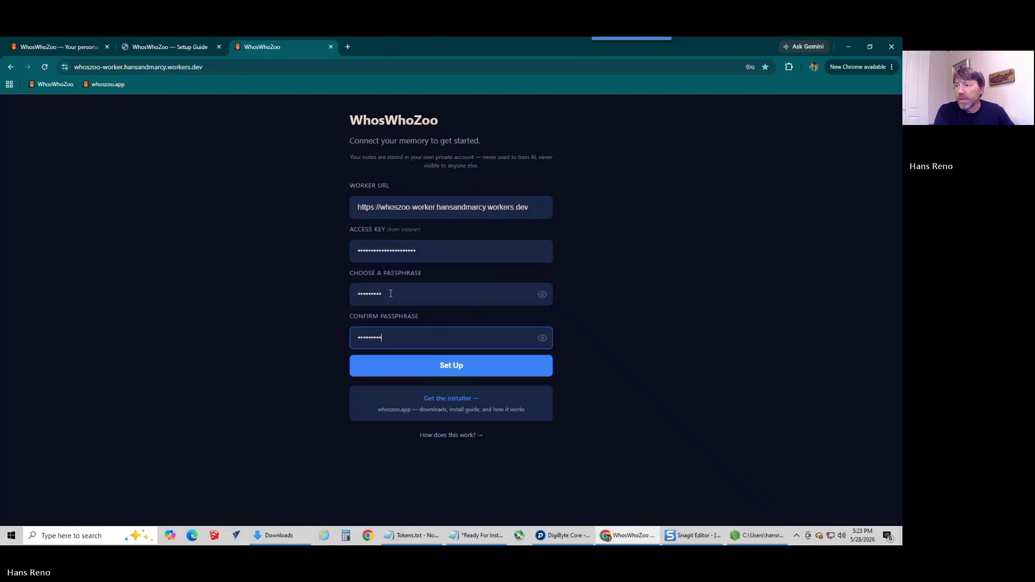
left_click(461, 369)
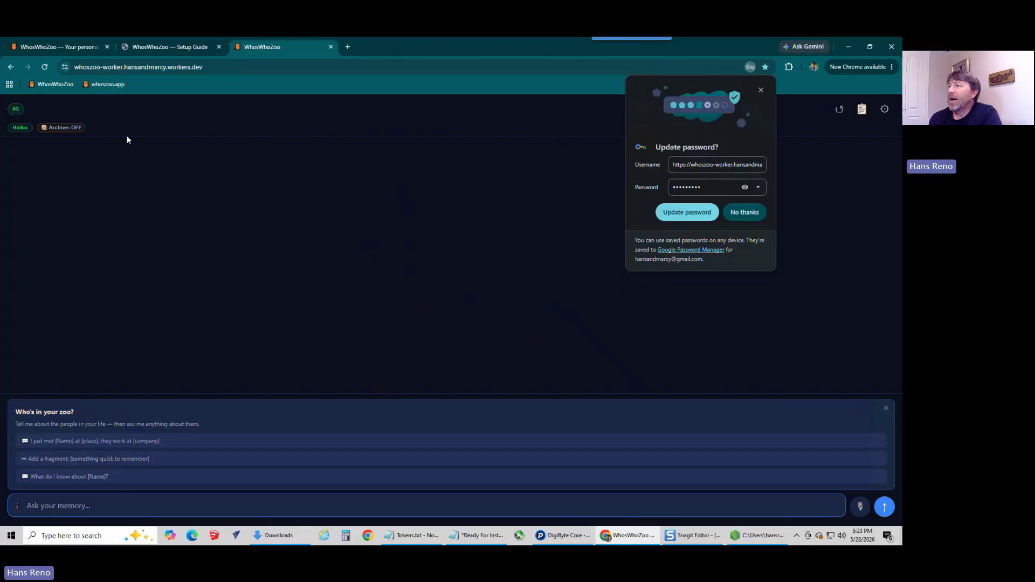
left_click(760, 92)
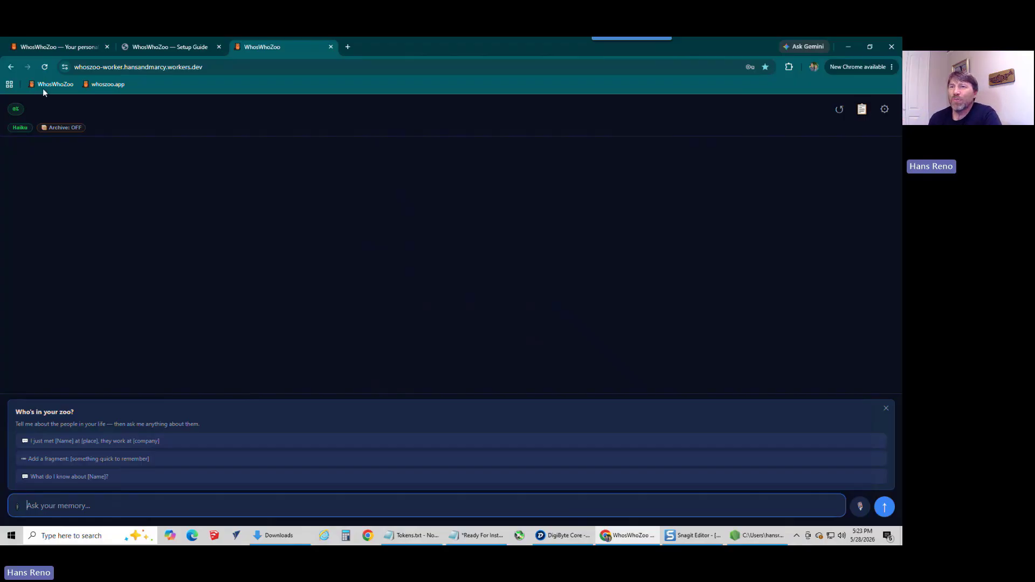
Step: Tell the memory you just met a person at work, giving their full name and "he is responsible for all HR related things", and save the record
mouse_move(19, 115)
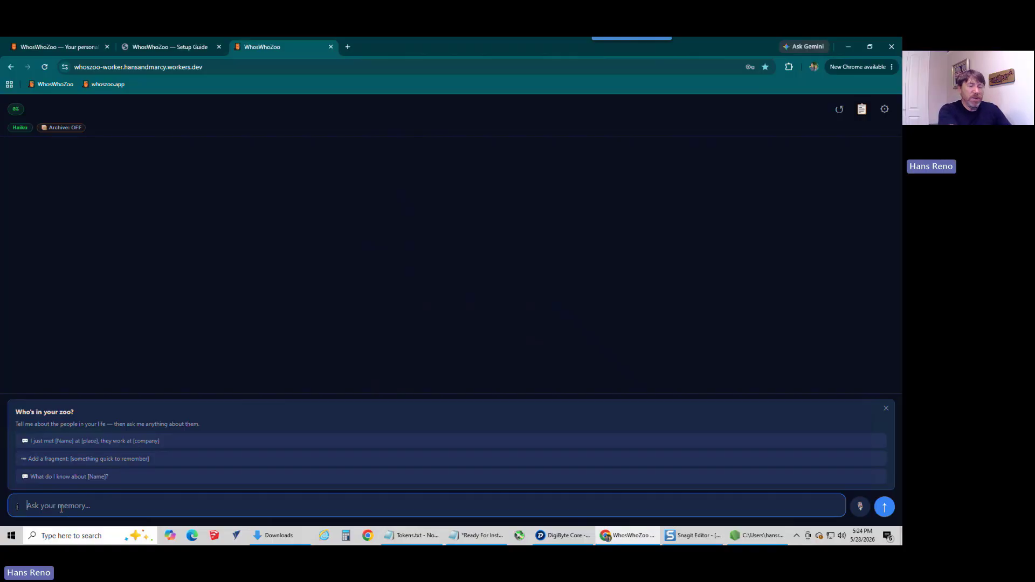
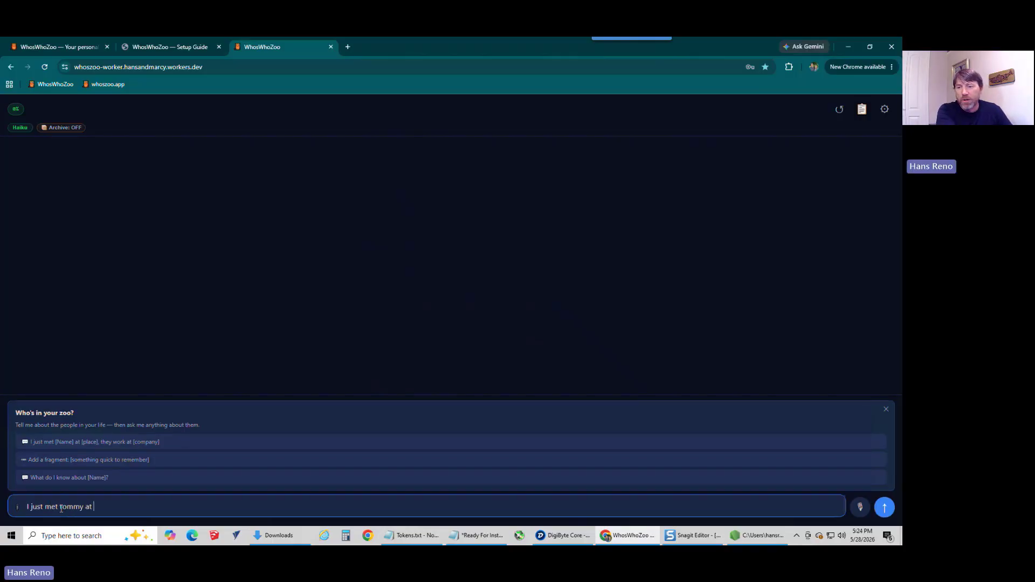
key("BackSpace")
key("BackSpace")
key("BackSpace")
key("BackSpace")
key("BackSpace")
key("BackSpace")
key("BackSpace")
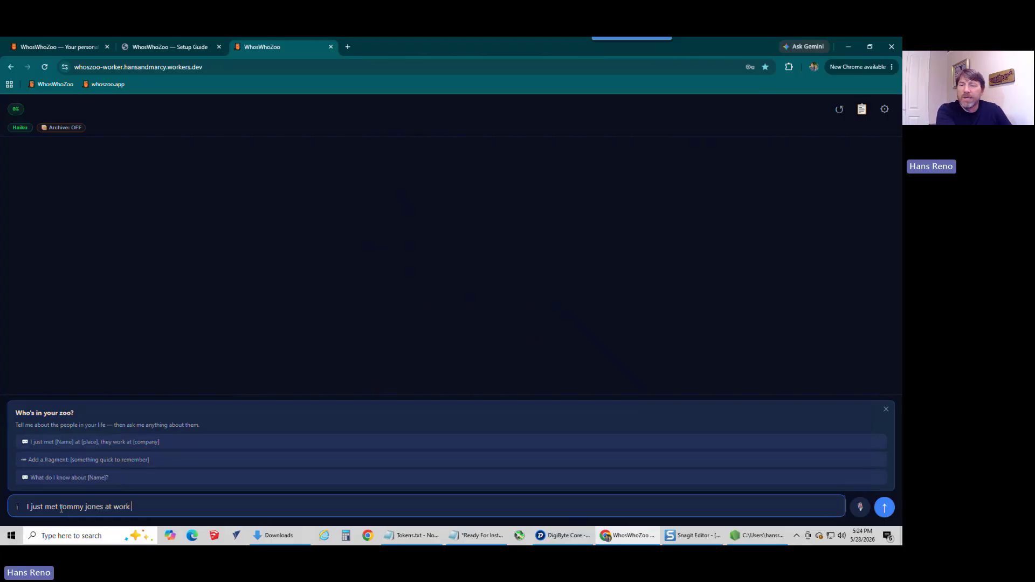
key("BackSpace")
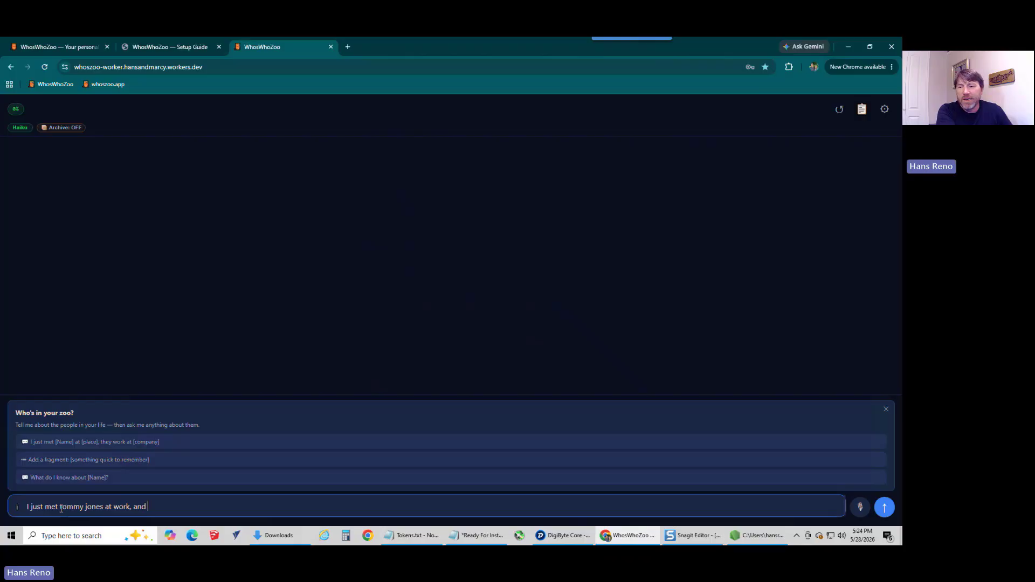
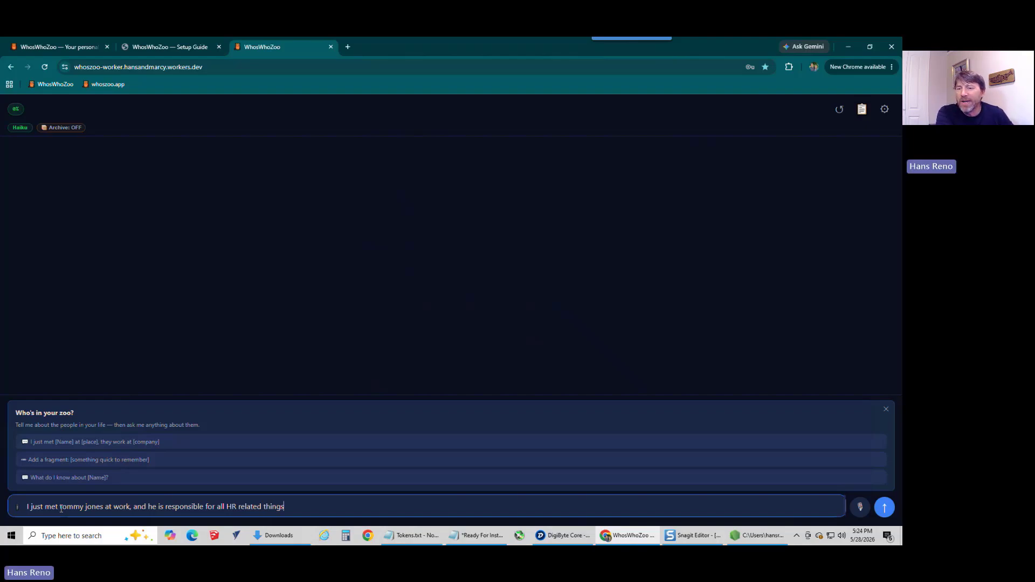
key("Return")
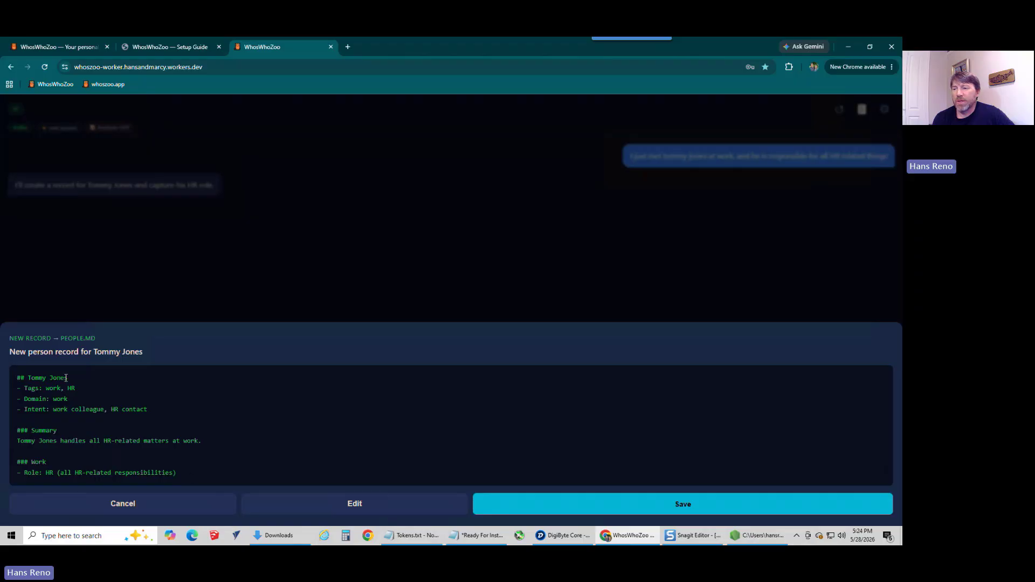
left_click(645, 504)
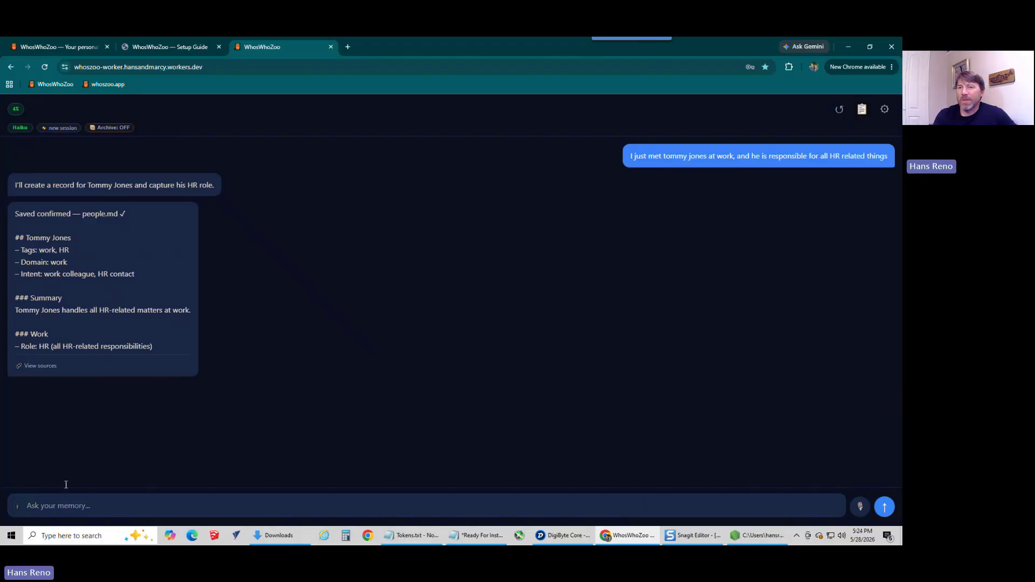
Step: Clear the visible chat and reset its conversation history with the chat-clearing slash command
left_click(75, 504)
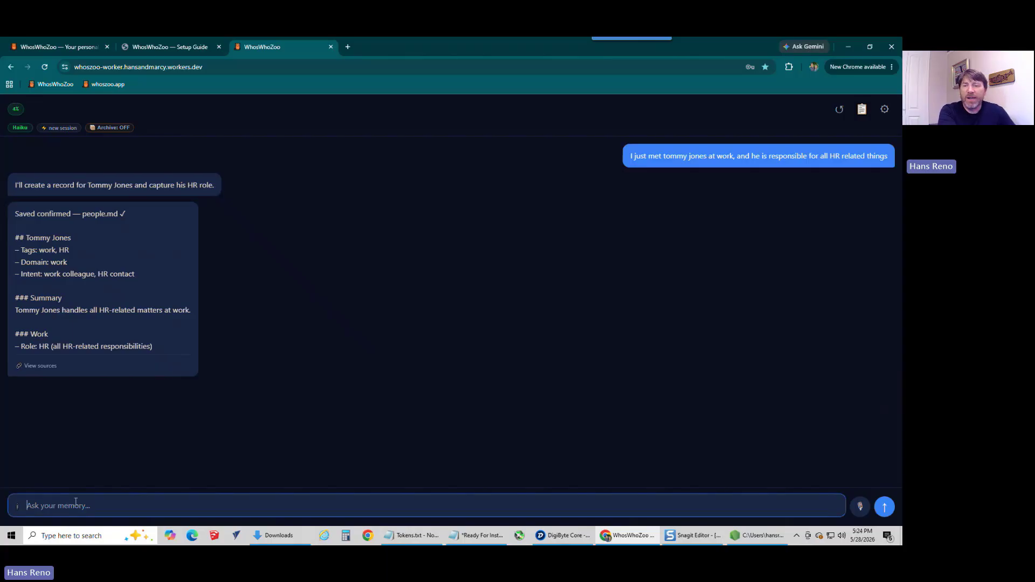
type("/clear")
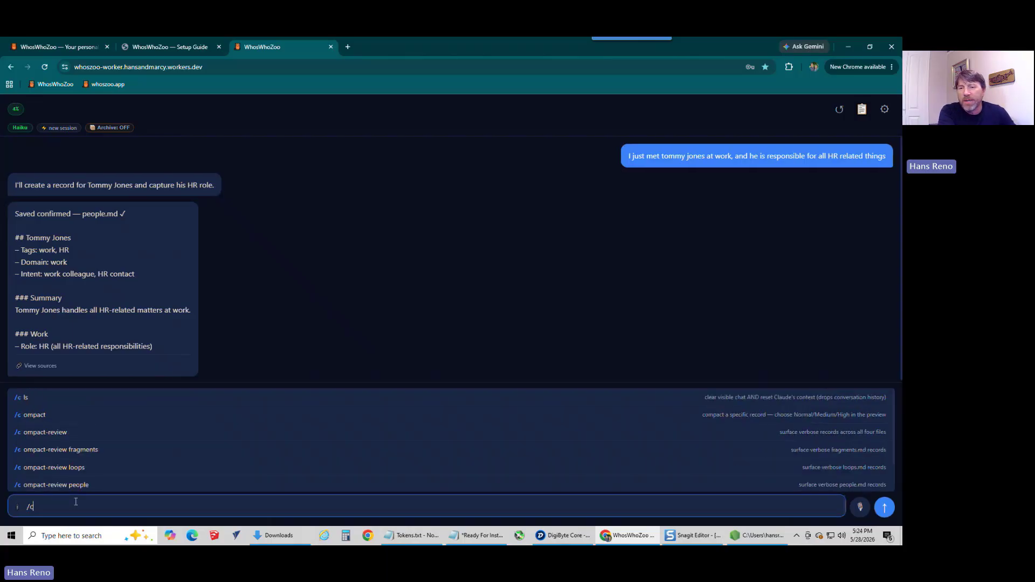
key("Return")
Step: Ask the memory "who do i need to talk to about HR issues?"
type("w")
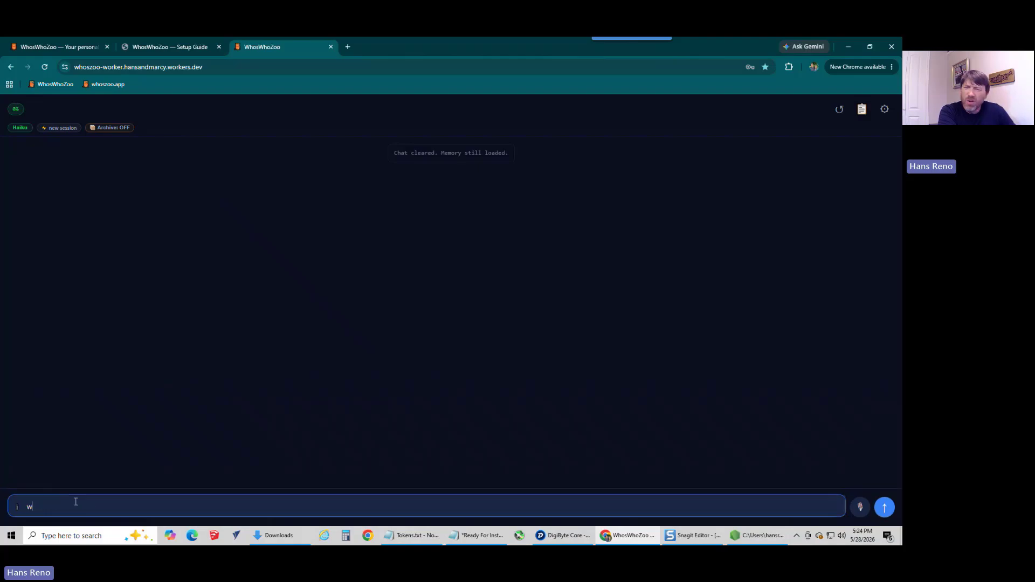
type("ho do i ne")
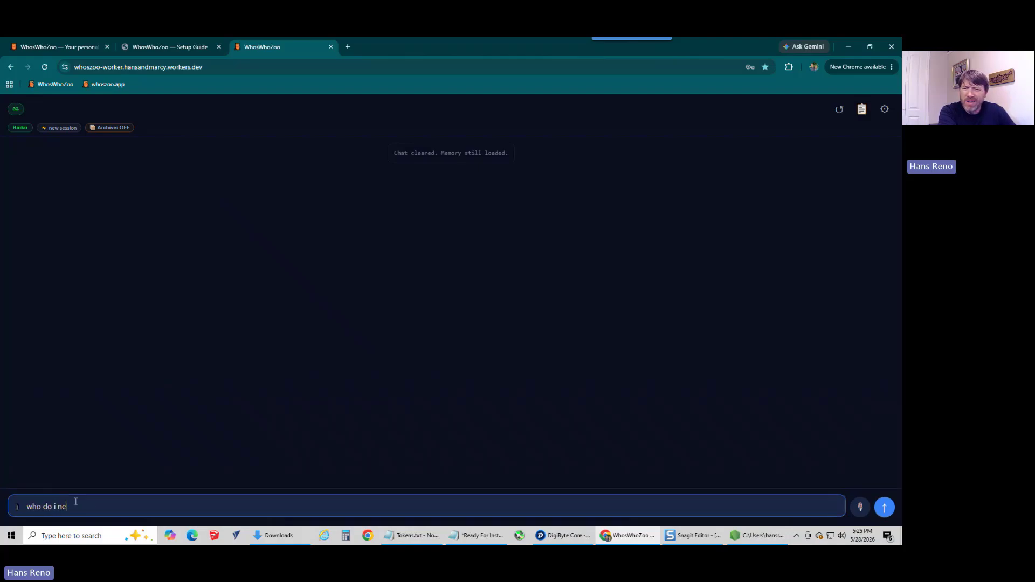
type("ed to talk to about HR issues")
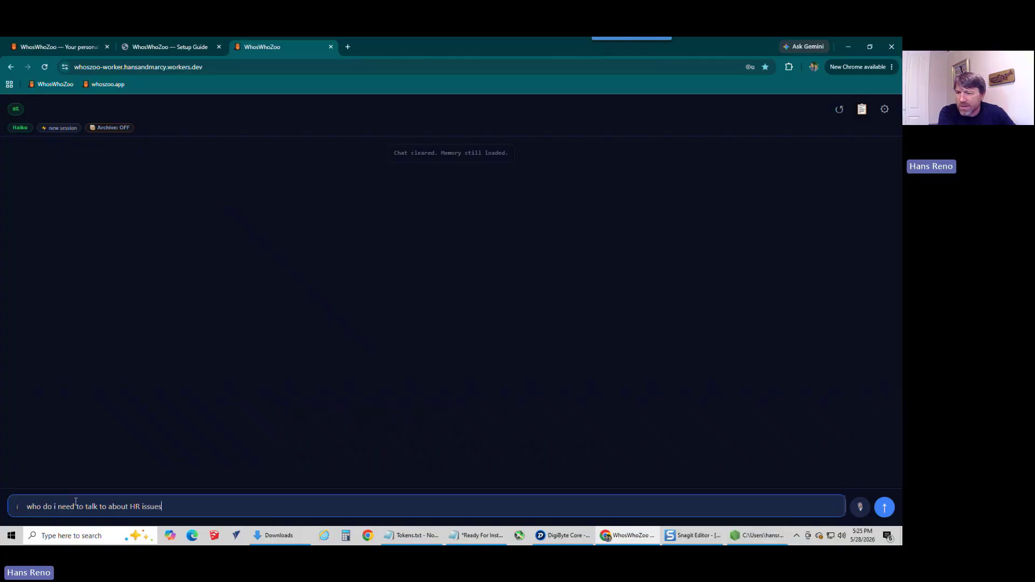
type("?")
key("Return")
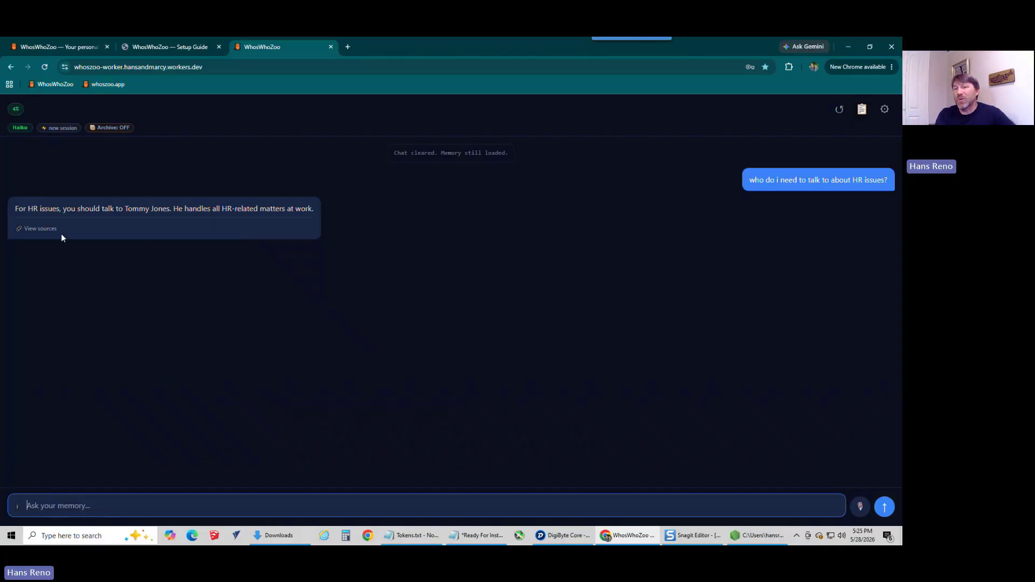
Step: View the sources of the HR answer, open the cited person's record for review, and close it without saving
left_click(33, 229)
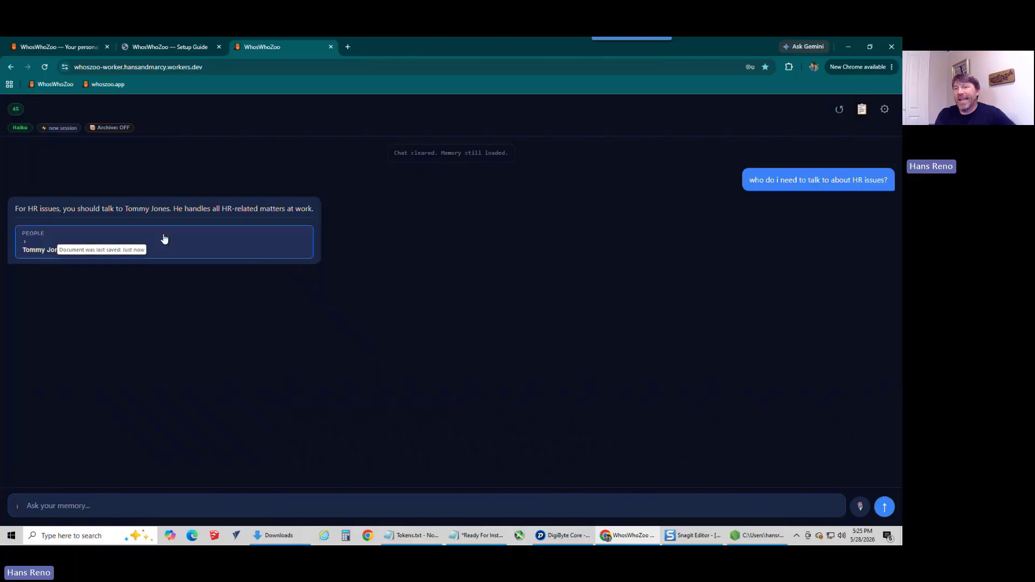
left_click(37, 248)
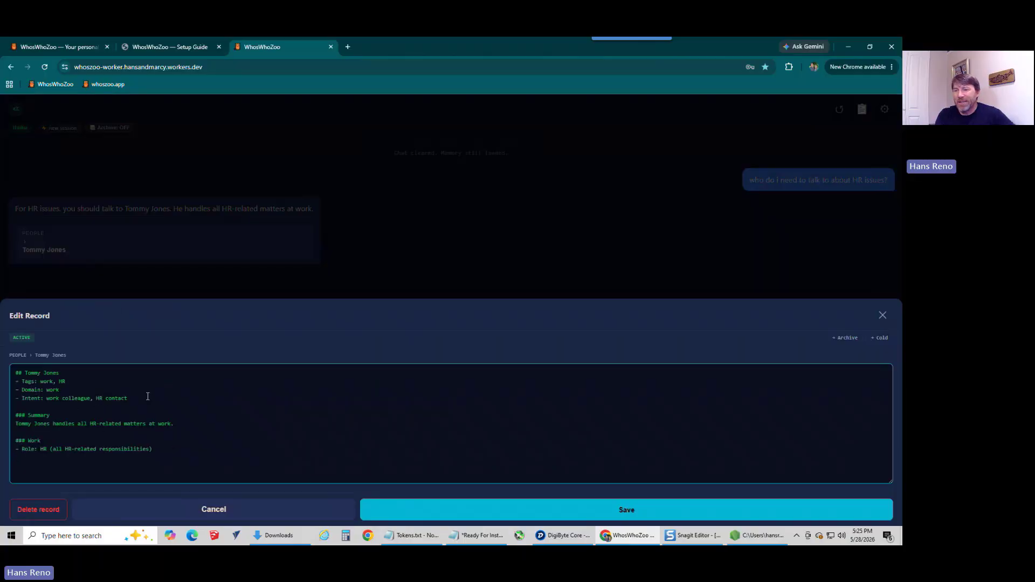
left_click(209, 512)
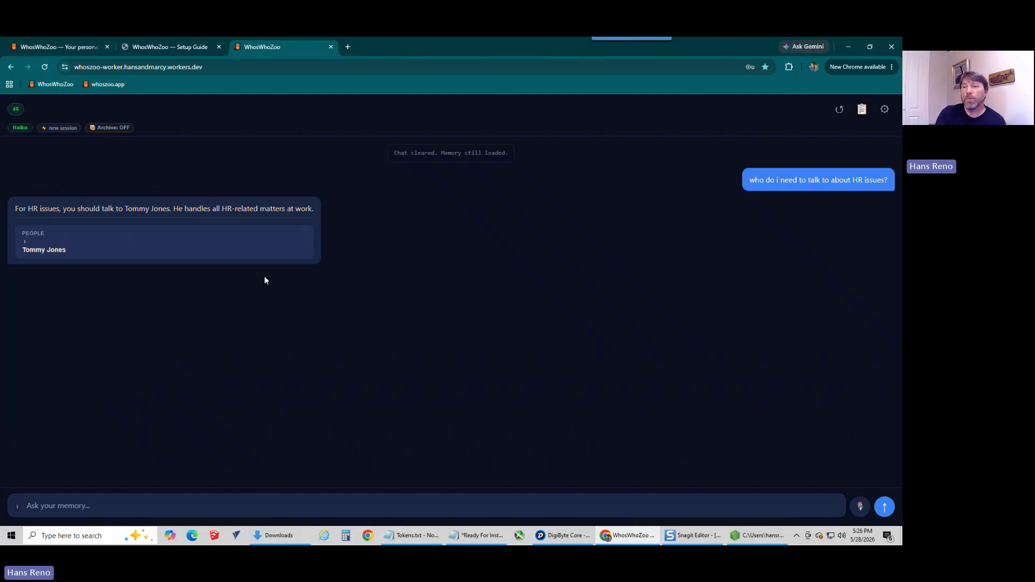
Step: Run the /costs command to review the API spending
left_click(64, 505)
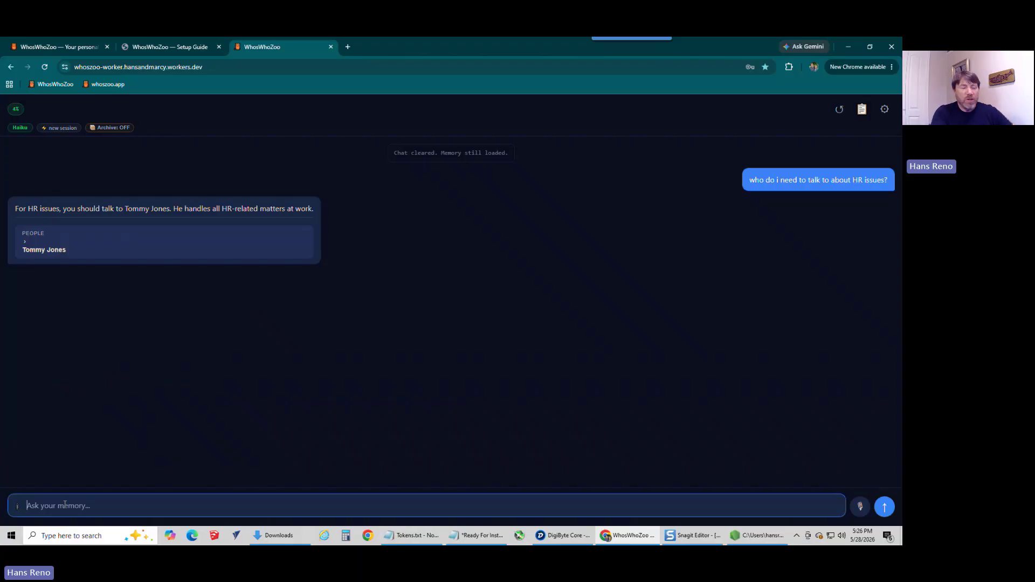
type("/")
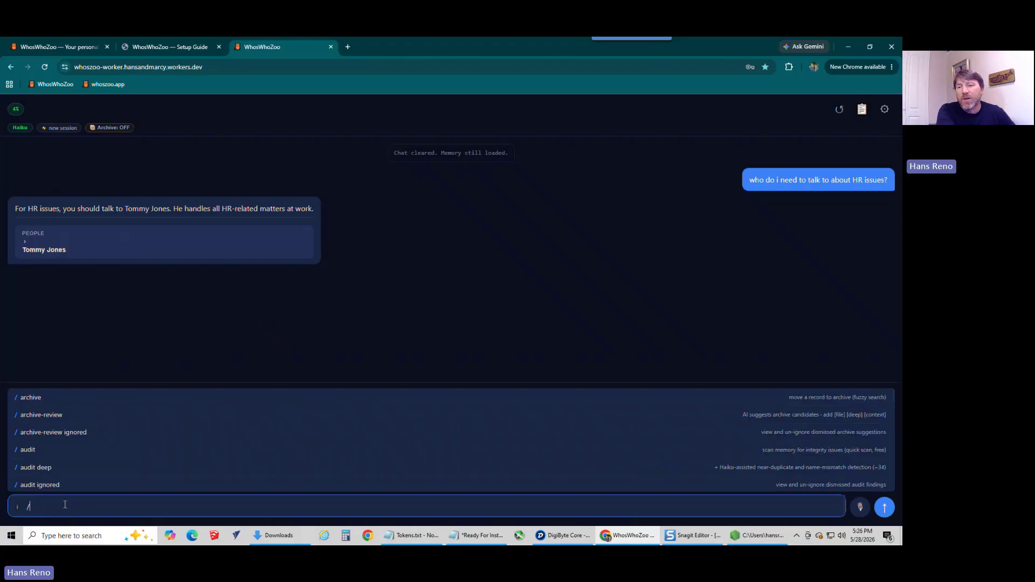
type("costs")
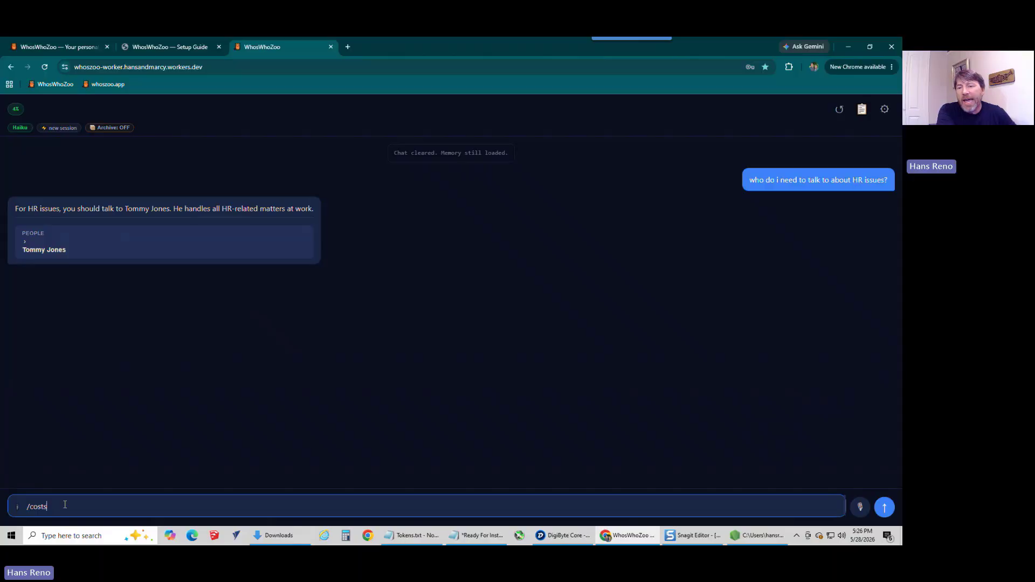
key("Return")
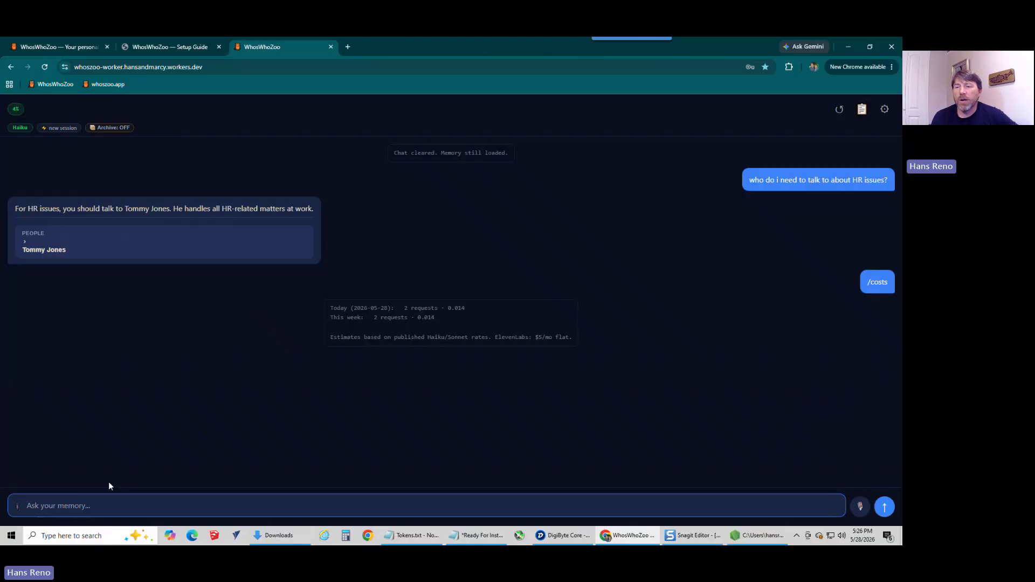
Step: Reset the chat context and bring up the system diagnostics to examine memory, archive and cold storage token usage
left_click(839, 115)
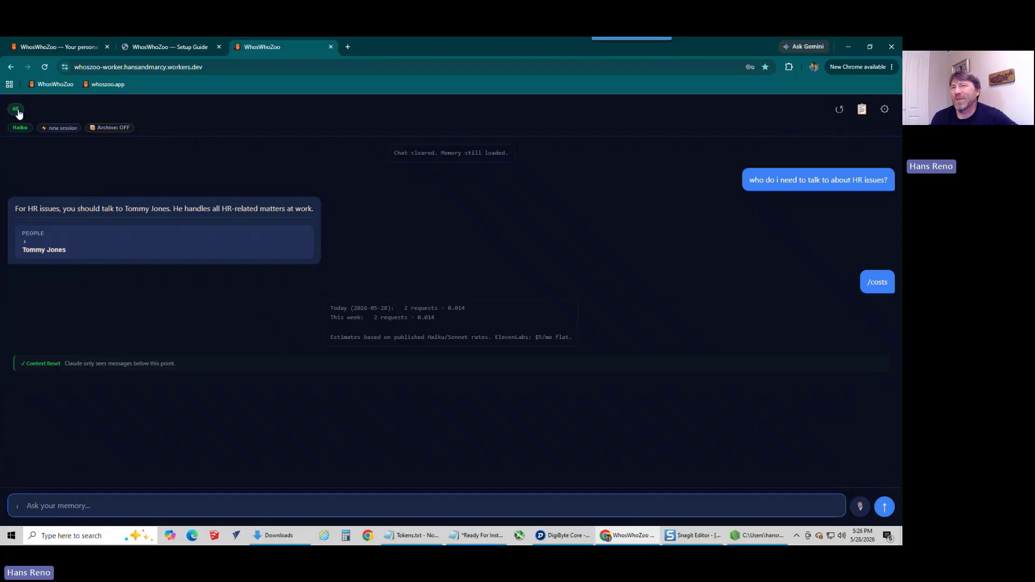
mouse_move(17, 113)
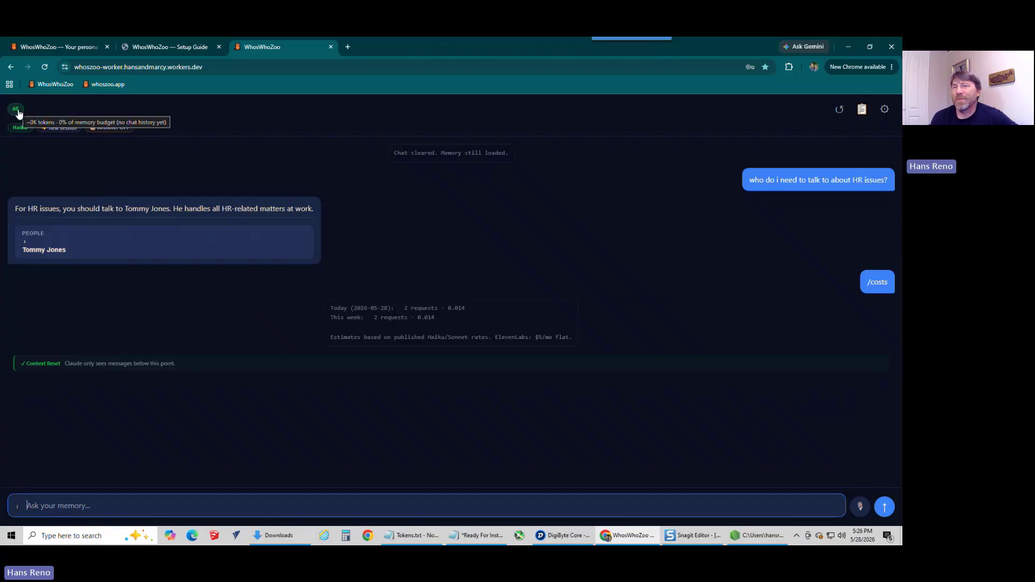
left_click(18, 113)
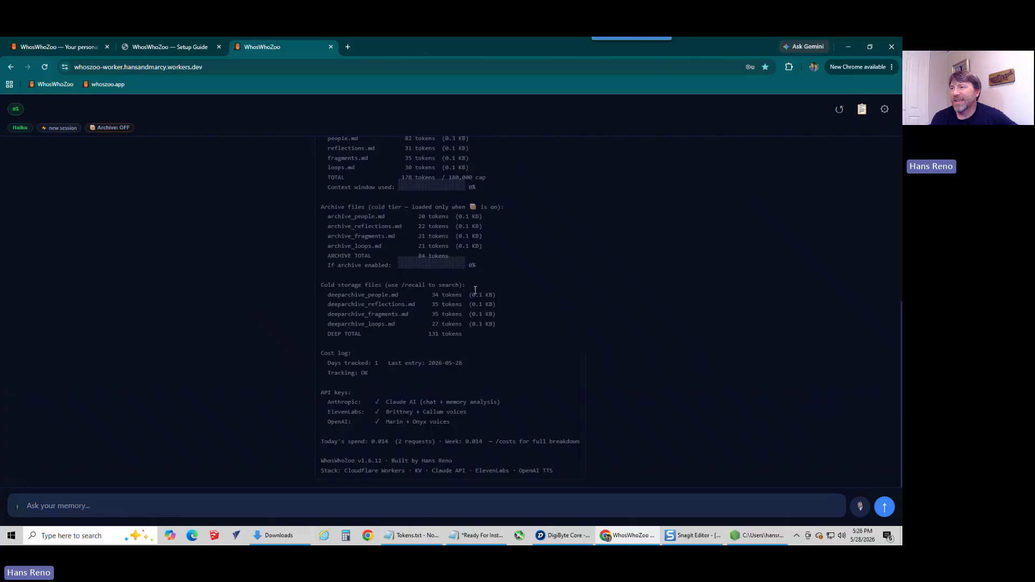
scroll(487, 240, "up", 3)
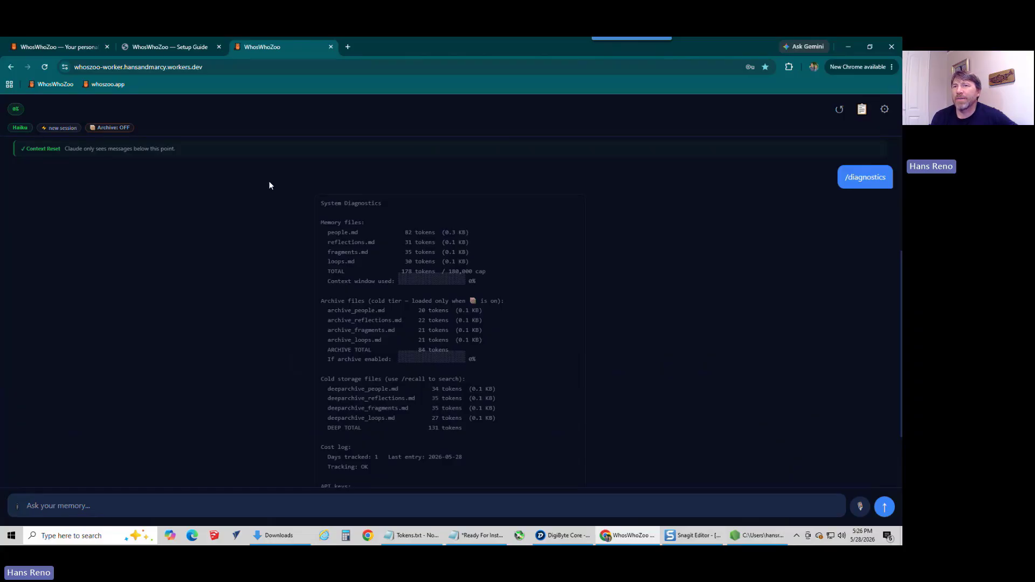
mouse_move(16, 113)
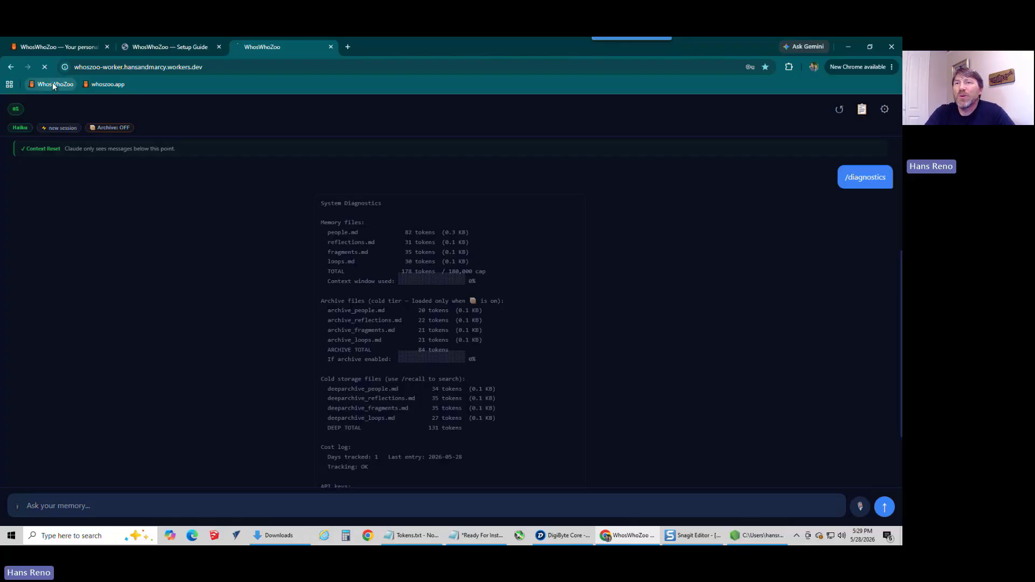
Step: Reload the web app from its WhosWhoZoo bookmark, and go to the bookmarked whoszoo.app site
left_click(53, 83)
left_click(103, 83)
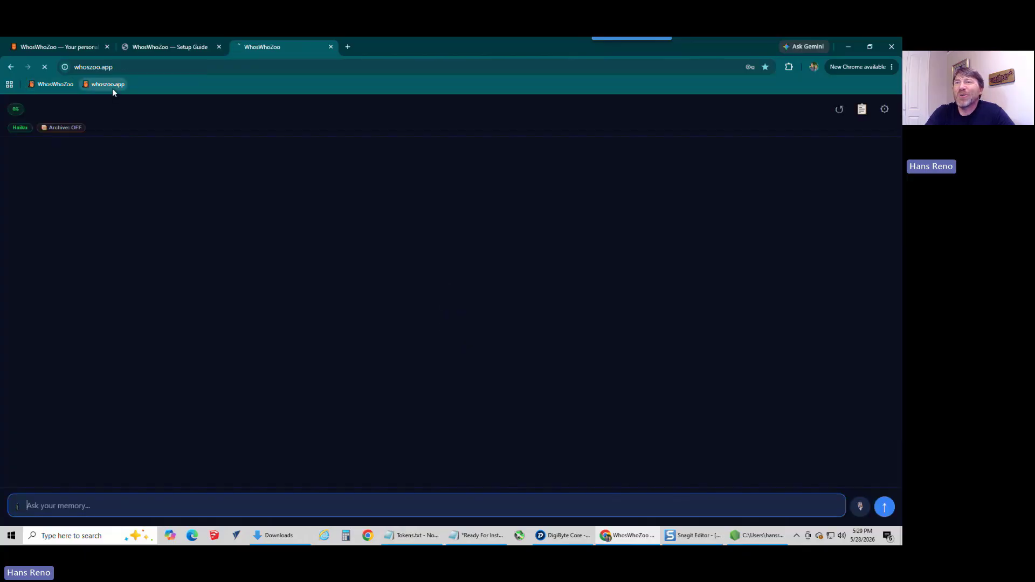